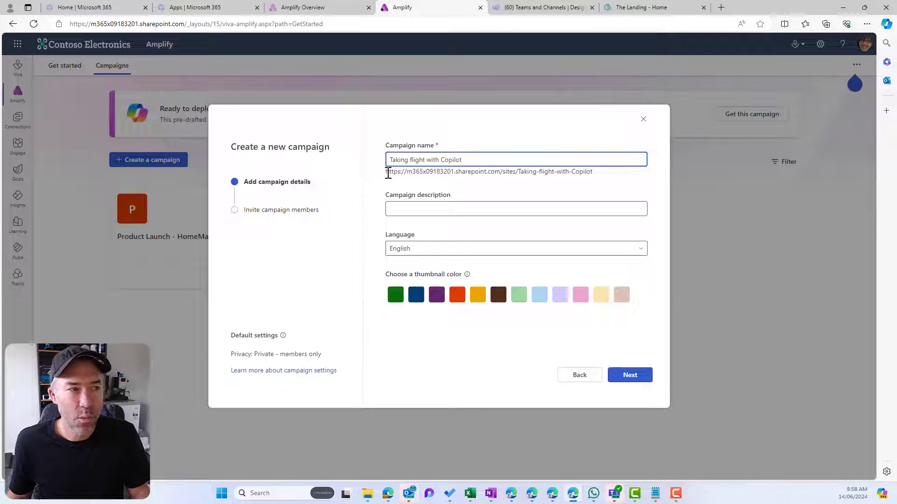
Choose the golden yellow thumbnail color for the campaign and continue to inviting campaign members.
left_click_drag(385, 172, 610, 182)
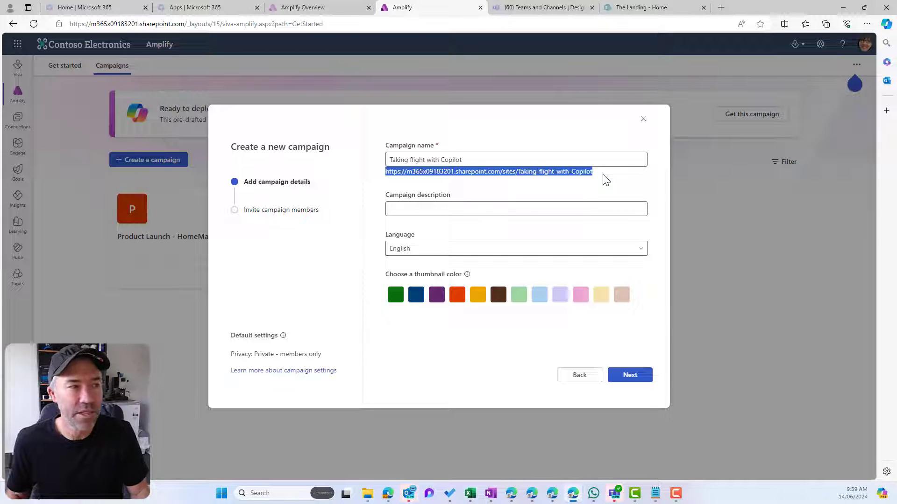
left_click(473, 296)
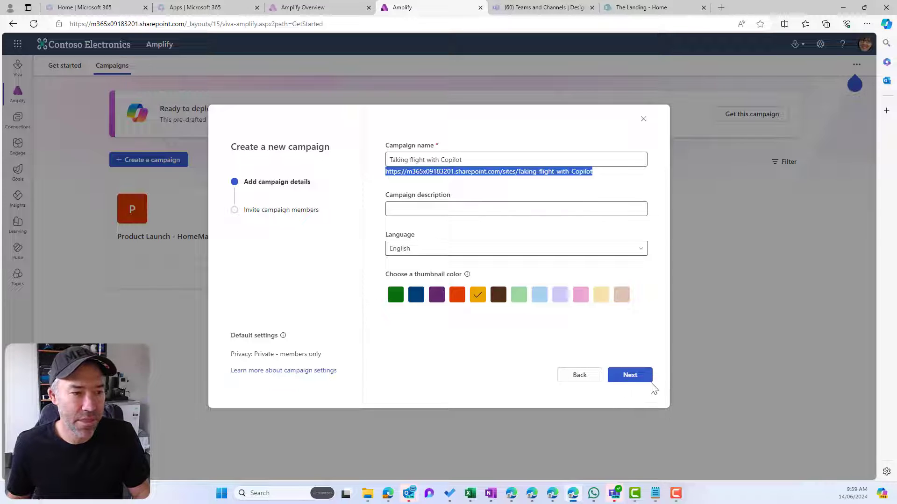
left_click(630, 375)
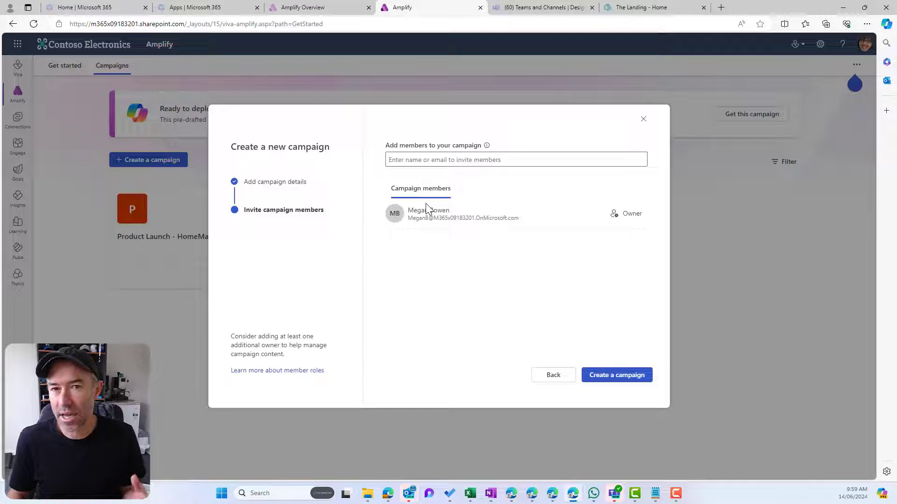
Add three colleagues to the campaign as editors and create the campaign.
left_click(444, 160)
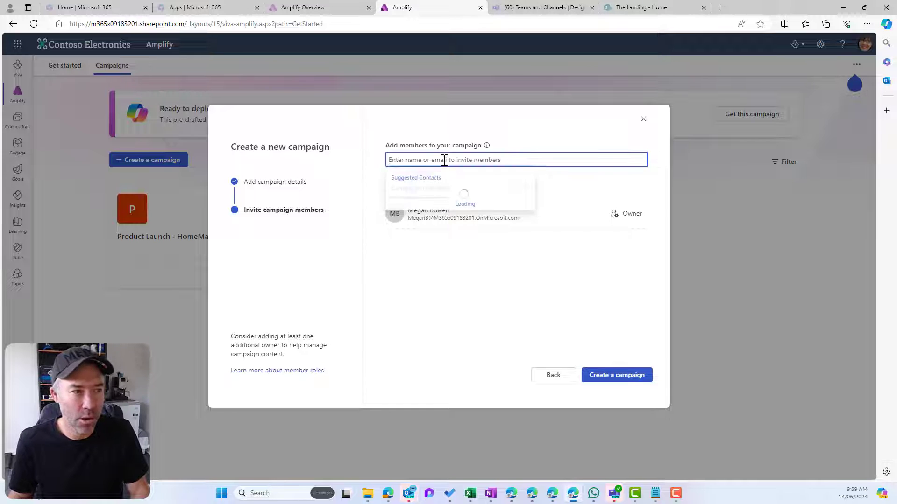
type("adel")
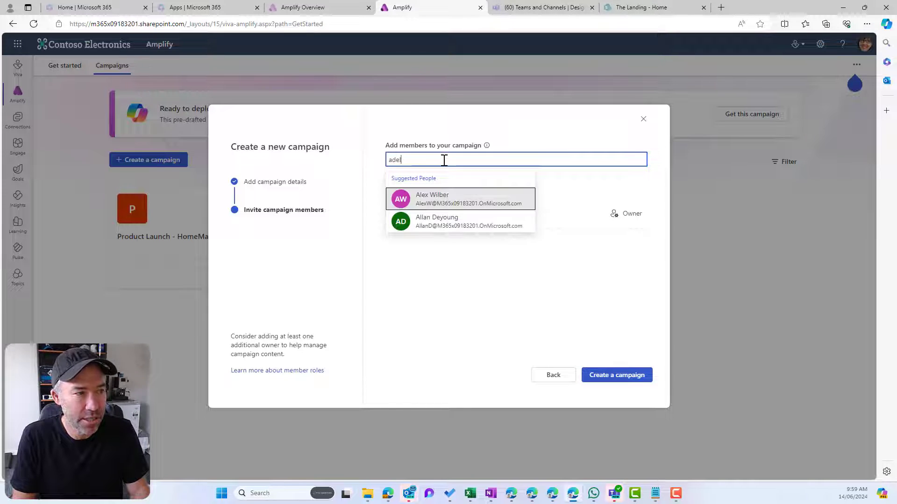
left_click(450, 200)
type("a")
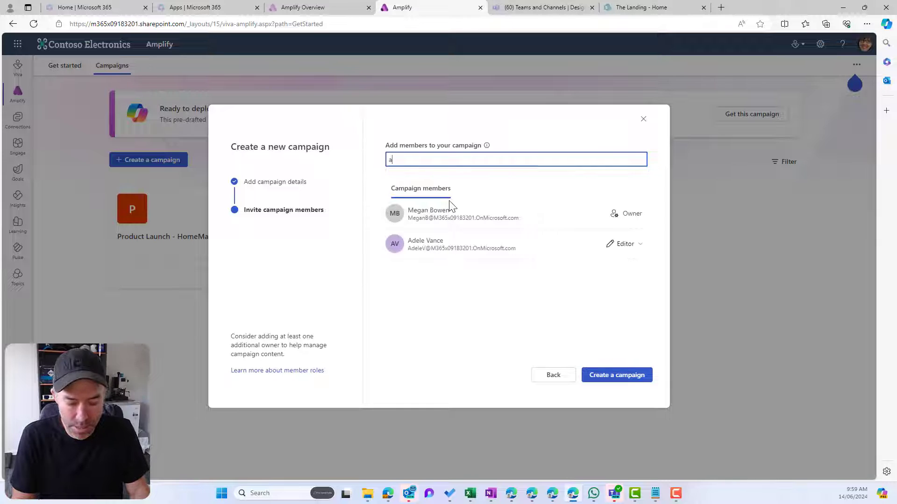
type("lex")
left_click(448, 204)
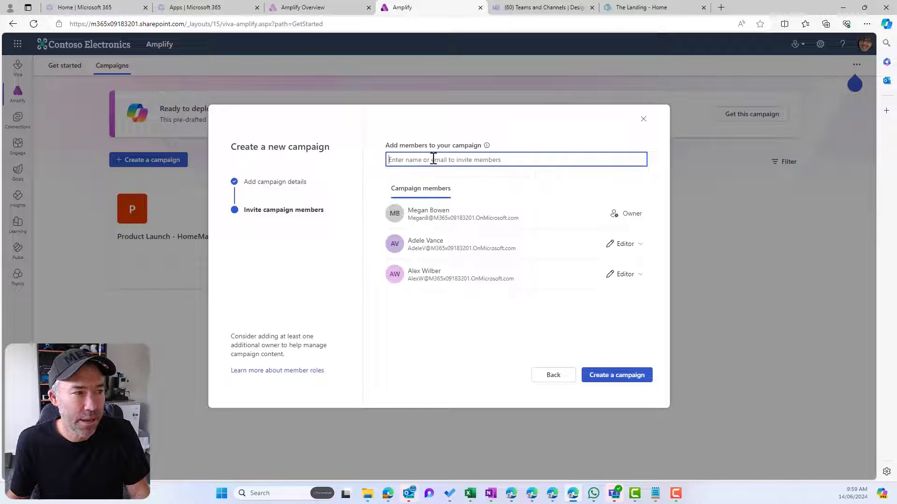
type("nestor")
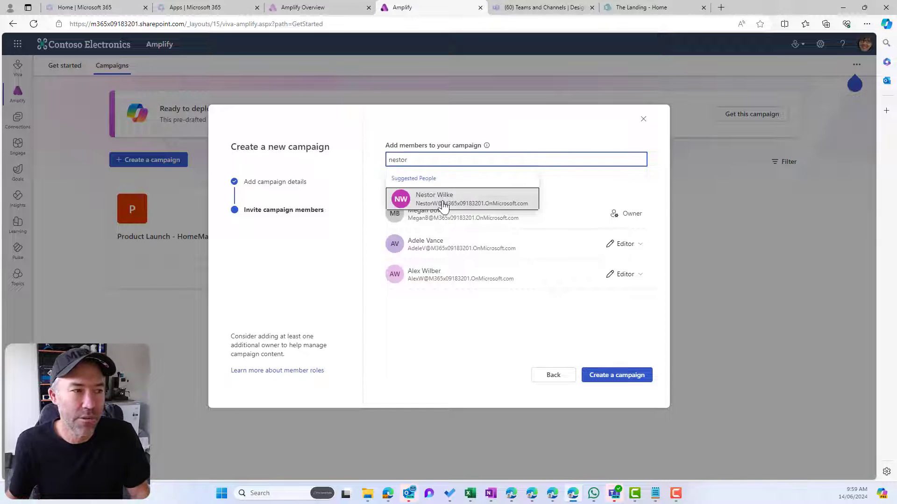
left_click(443, 205)
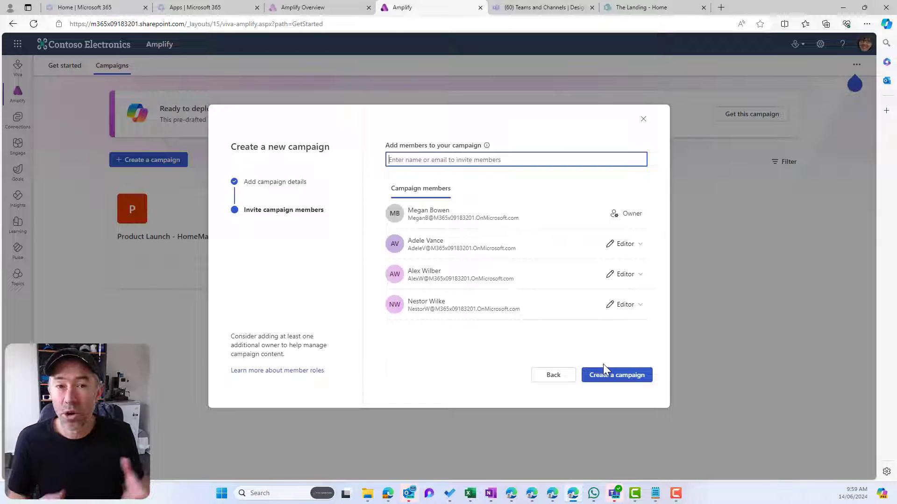
left_click(607, 376)
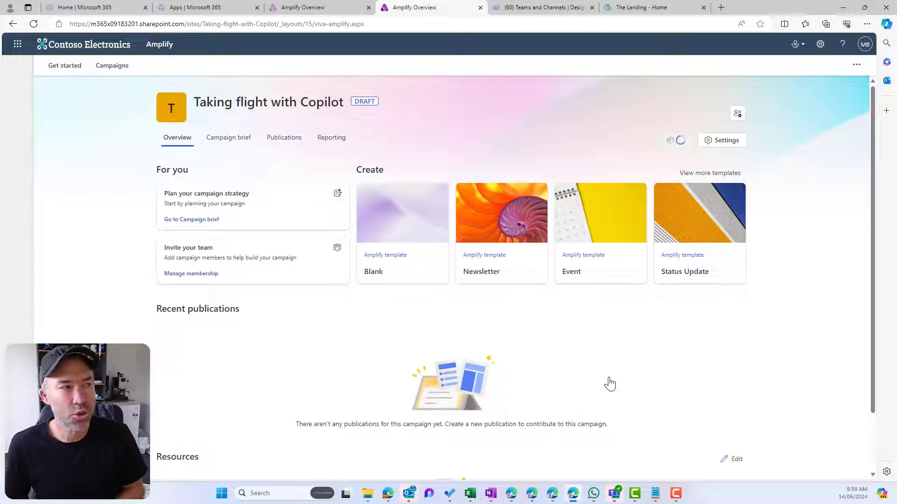
Review the new campaign's brief, publications and reporting pages, and return to its overview.
left_click(238, 139)
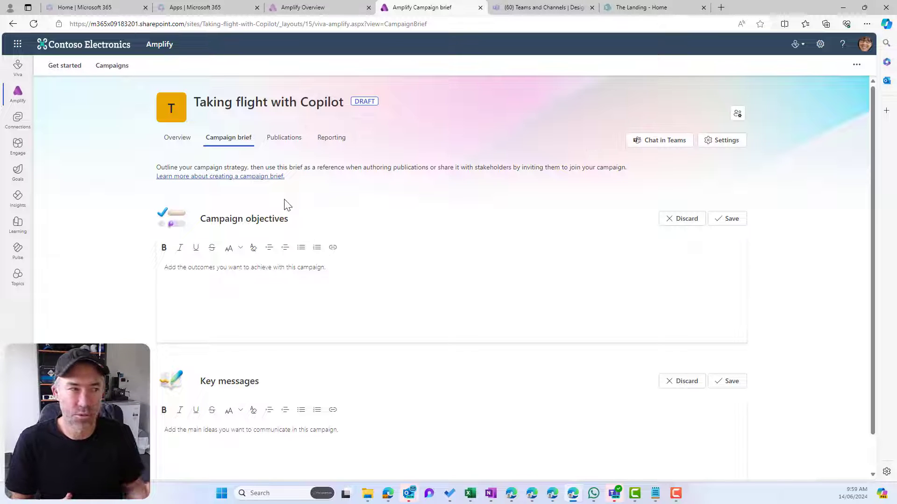
left_click(281, 146)
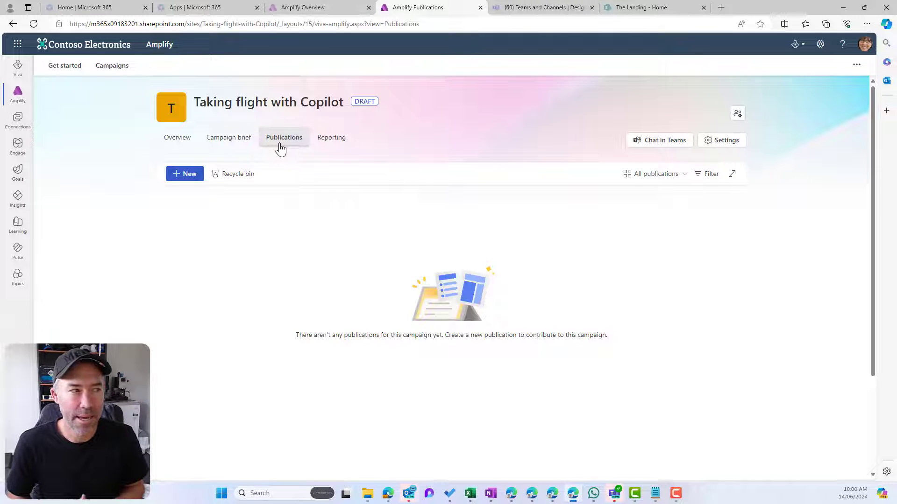
left_click(331, 138)
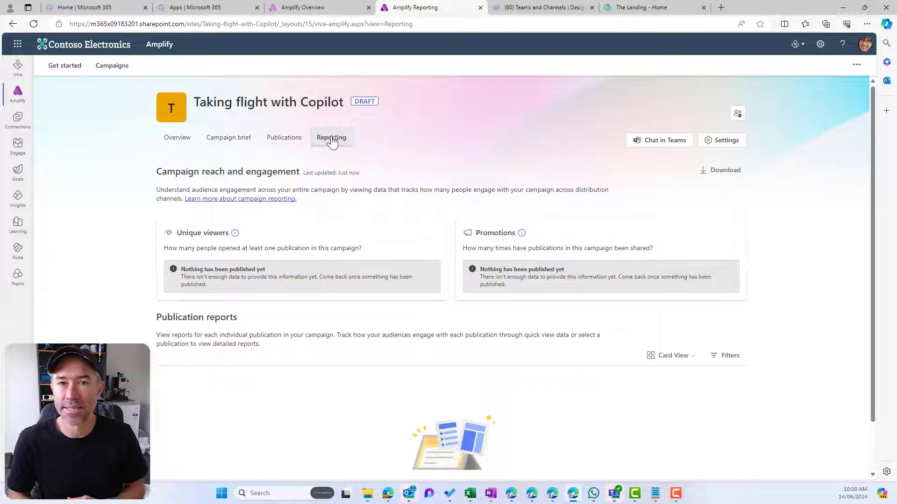
left_click(182, 142)
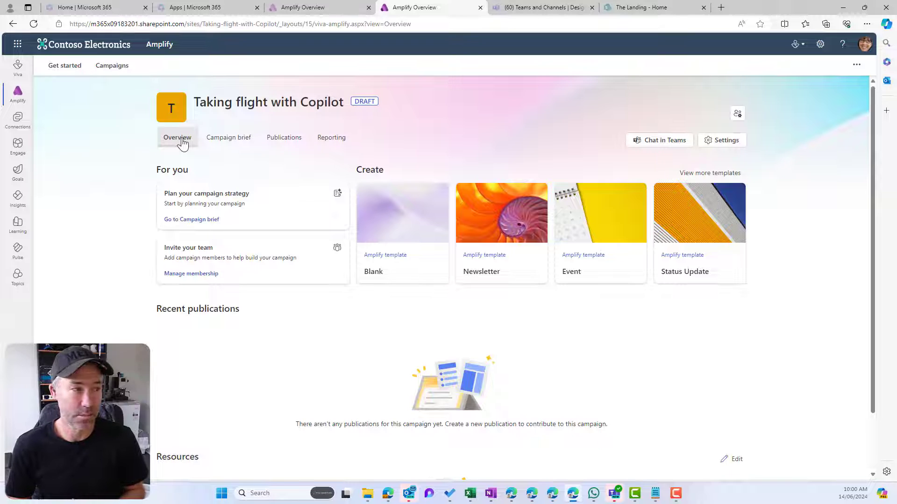
left_click(180, 140)
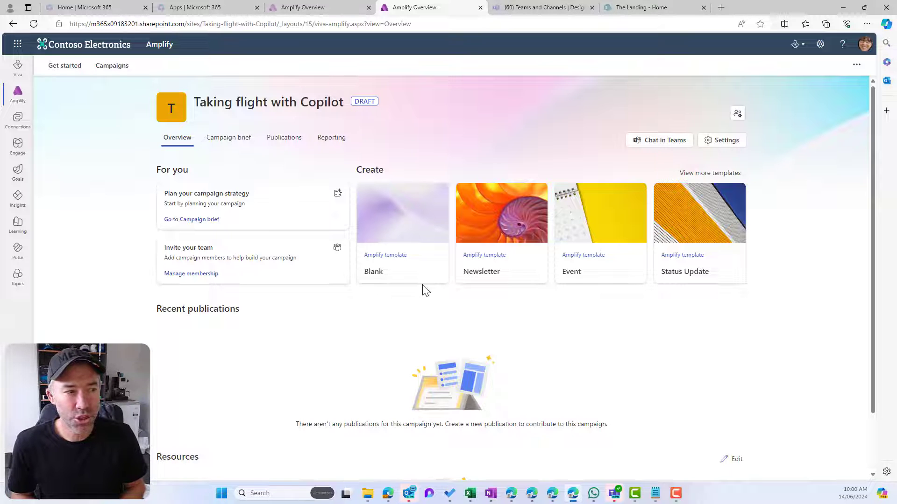
Create a publication from the Blank template and exclude SharePoint and Teams from its distribution channels.
left_click(401, 271)
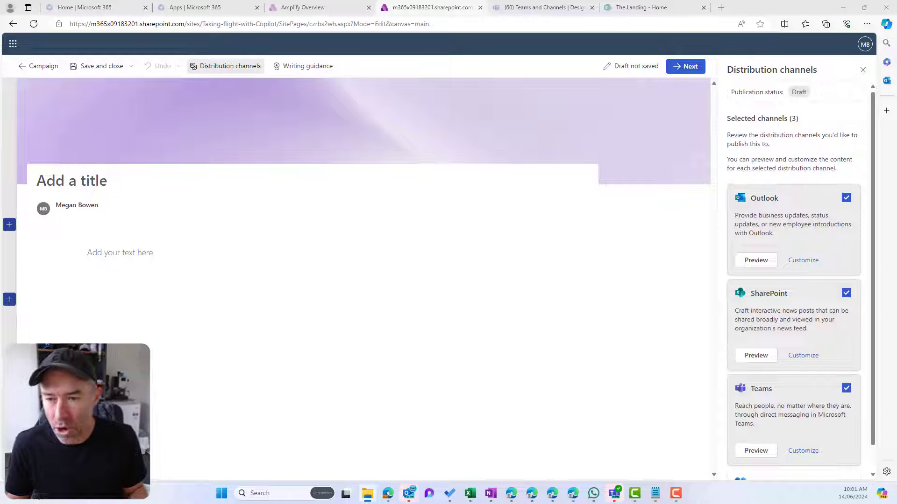
mouse_move(260, 178)
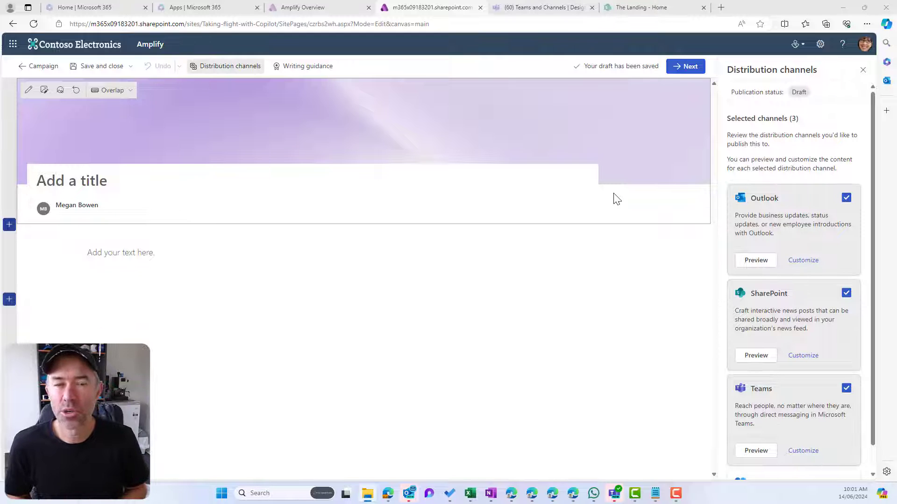
left_click(846, 294)
left_click(852, 358)
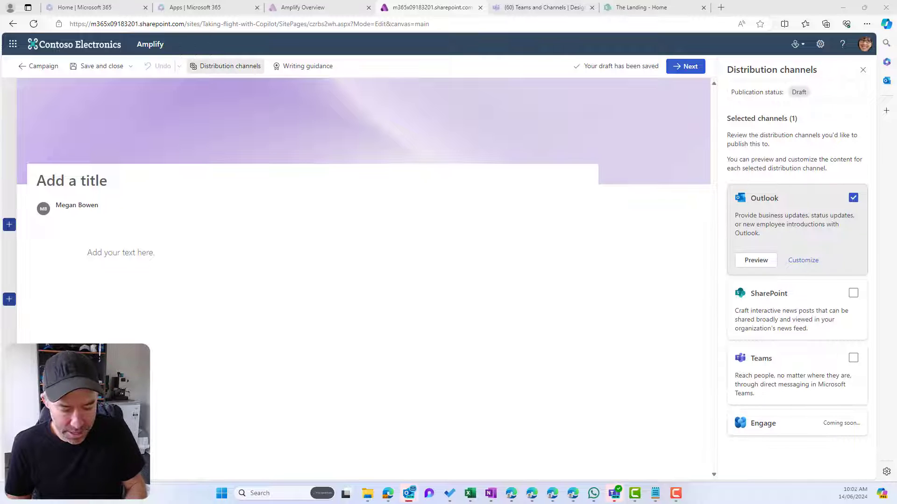
Title the publication "Copilot for Microsoft 365: It’s a whole new way of working." and close the title area settings.
left_click(74, 178)
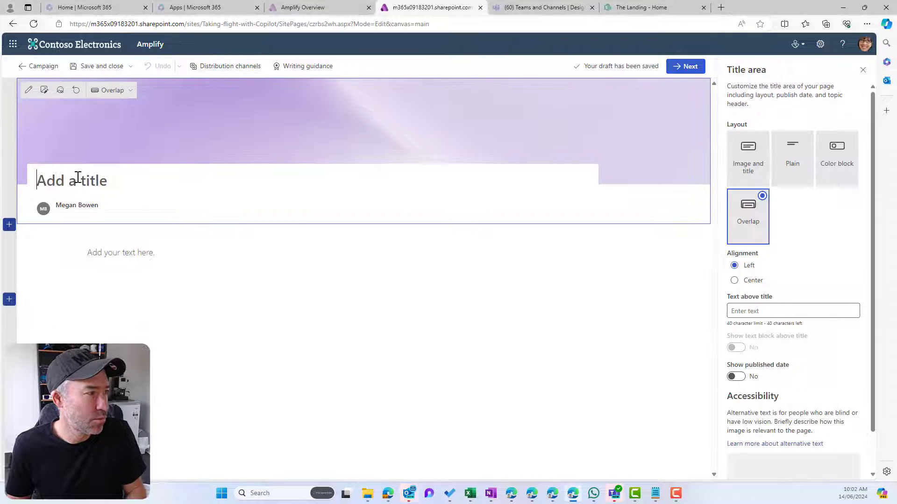
type("Copilot for Microsoft 365: It’s a whole new way of working.")
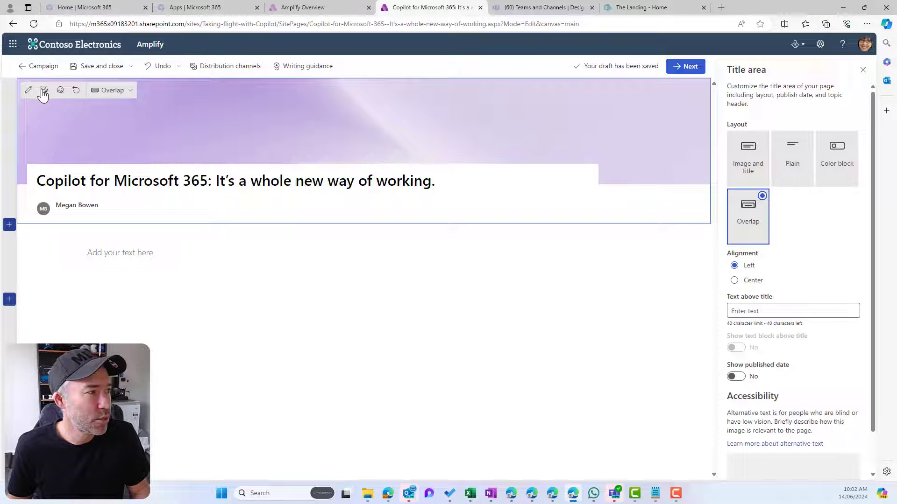
left_click(863, 70)
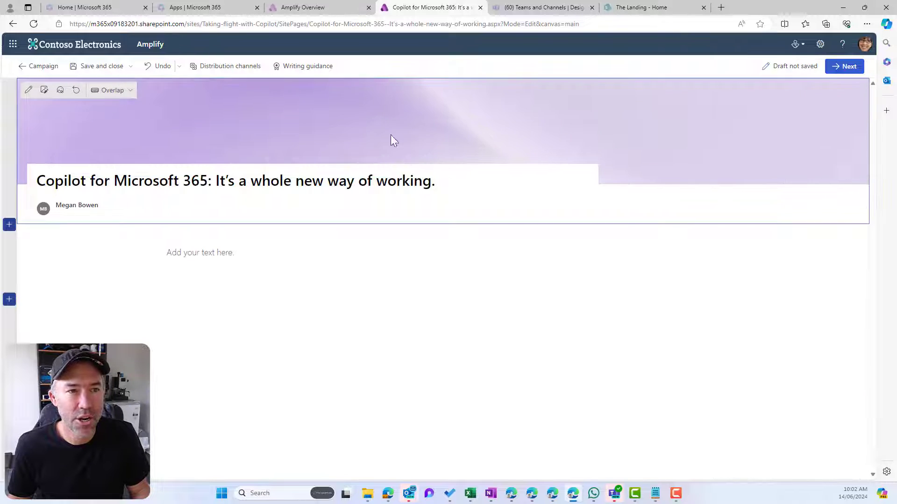
Replace the title area's banner with the uploaded image Copilot_Post_Hero_Landscape.
left_click(44, 89)
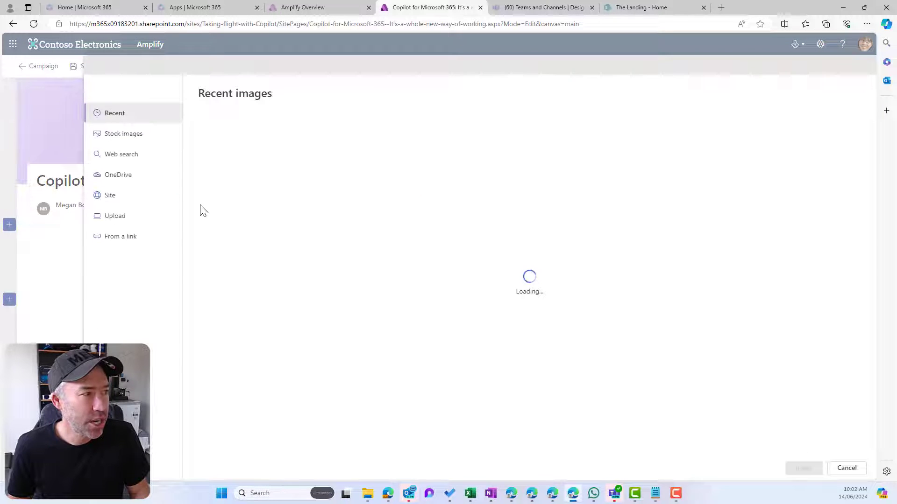
left_click(122, 225)
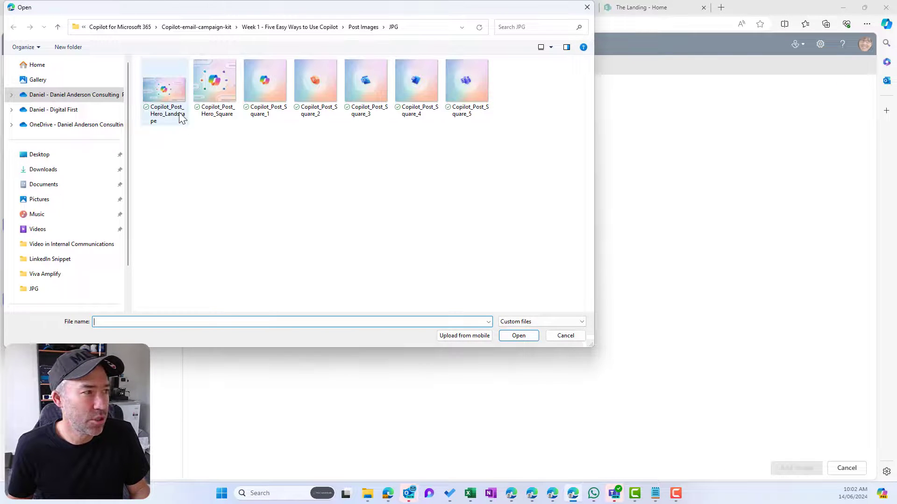
double_click(167, 105)
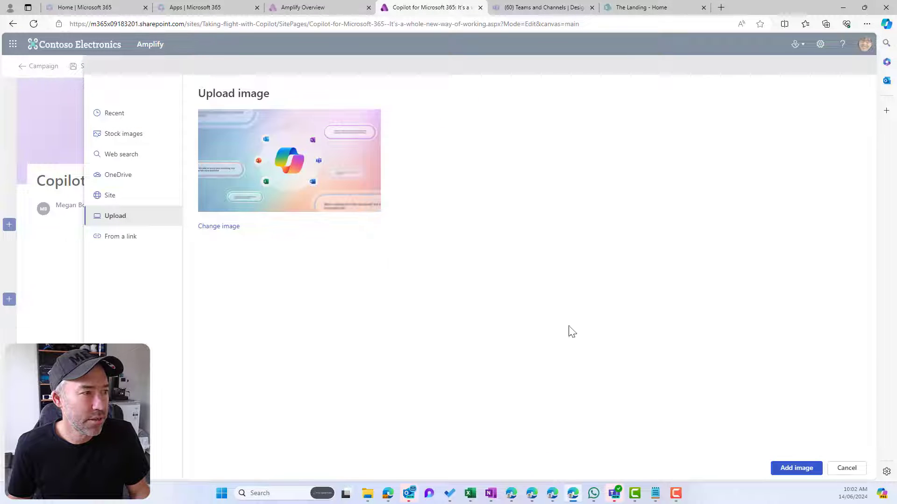
left_click(797, 468)
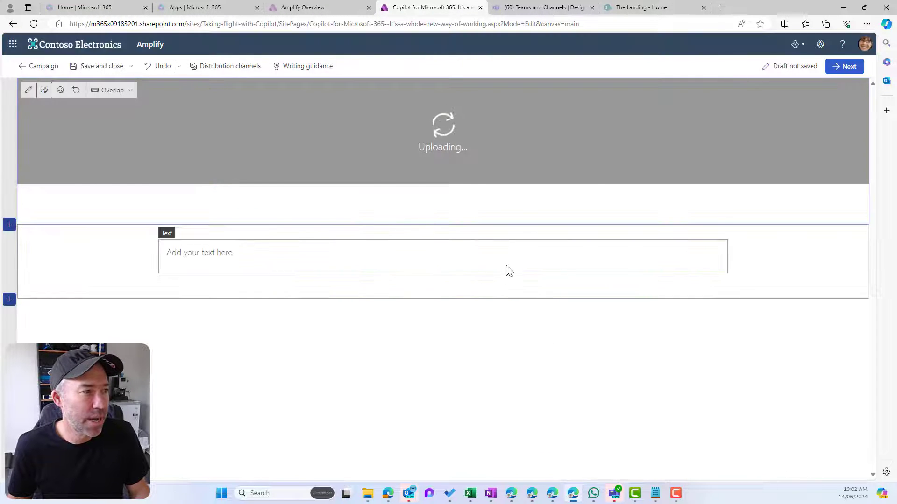
mouse_move(443, 130)
left_mouse_down()
mouse_move(443, 114)
mouse_move(443, 153)
mouse_move(442, 133)
left_mouse_up()
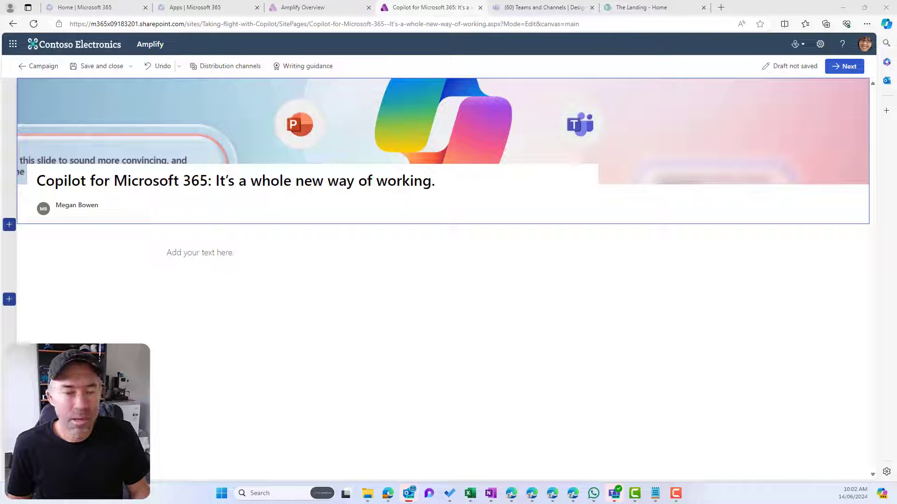
Paste "Stick to the important stuff. Let Copilot help with the rest." into the text block and join it onto one line.
left_click(66, 260)
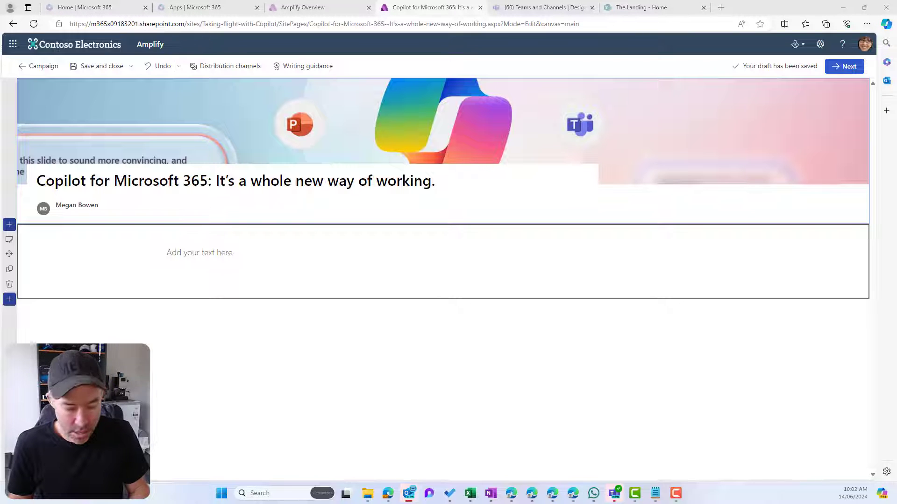
left_click(213, 252)
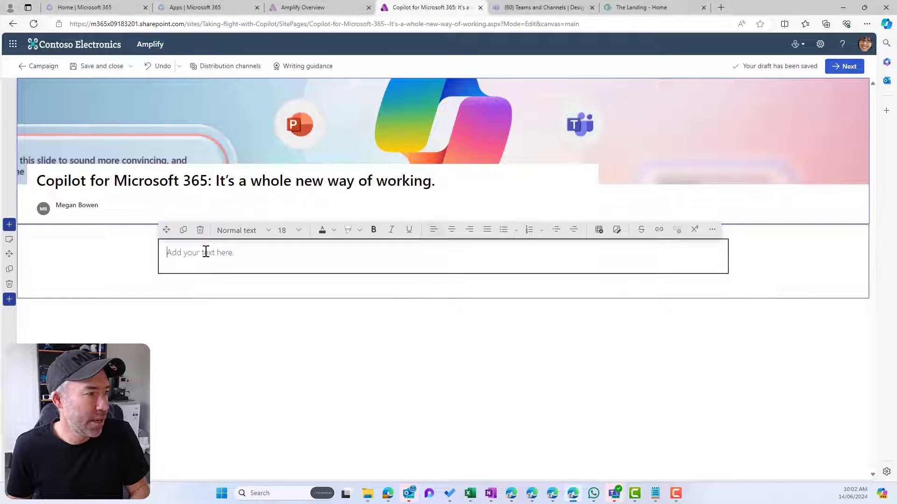
right_click(205, 252)
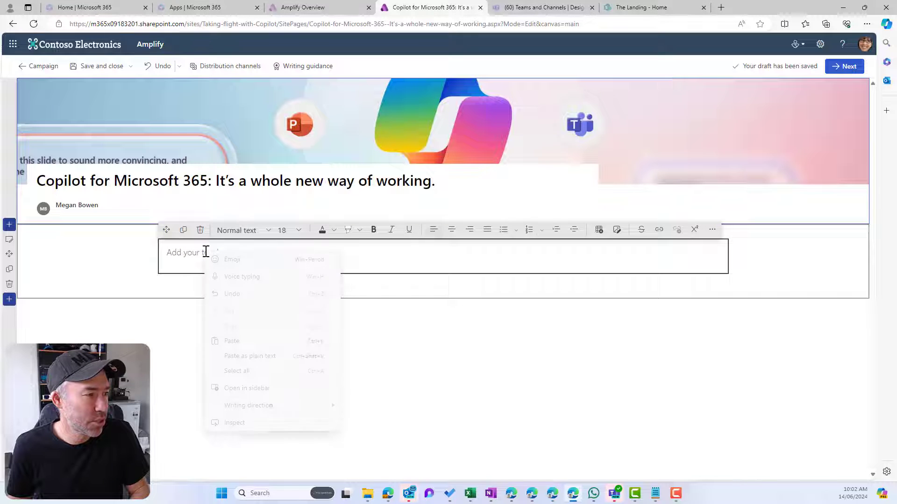
left_click(251, 341)
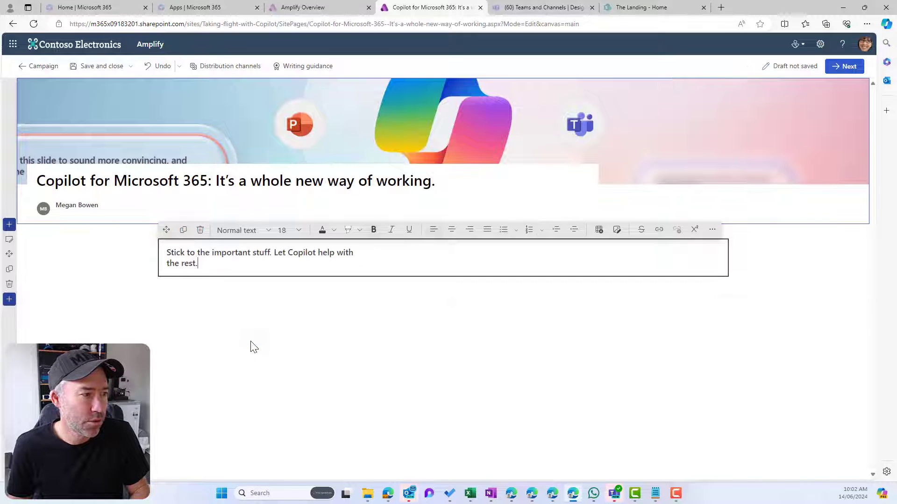
left_click(167, 264)
key("BackSpace")
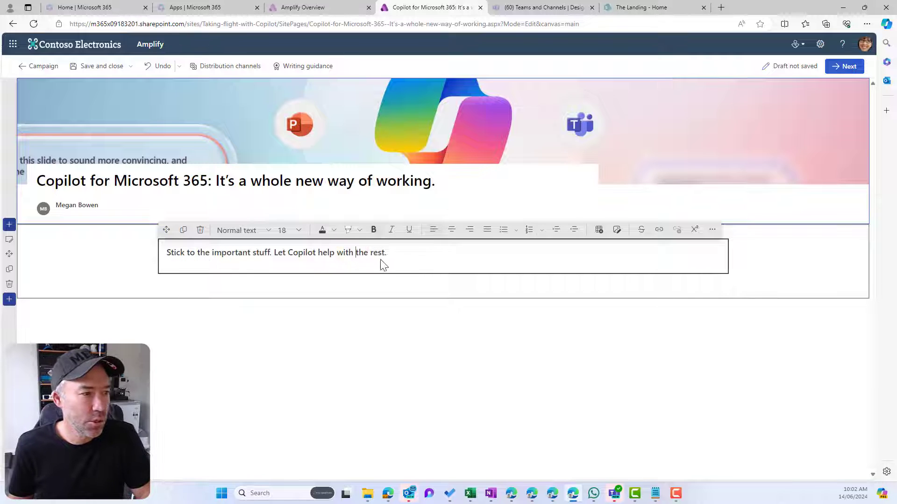
Format the pasted line in the text block as Heading 2.
left_click_drag(392, 252, 152, 256)
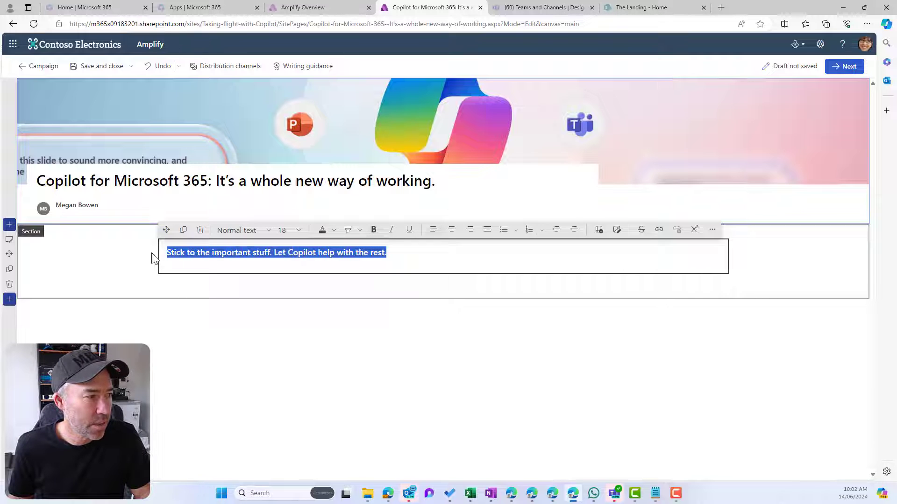
left_click(248, 230)
left_click(238, 246)
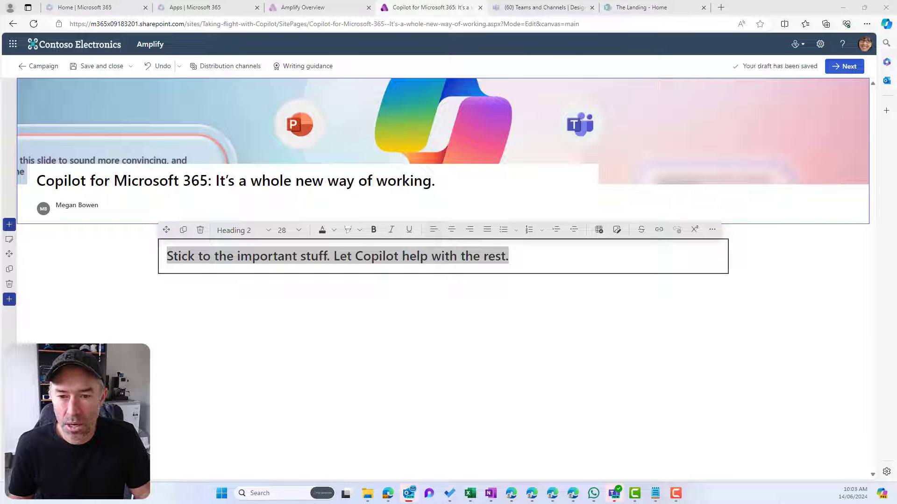
Paste the paragraph beginning "Copilot is now a part of the apps that you use every day" as plain text beneath the heading.
left_click(576, 251)
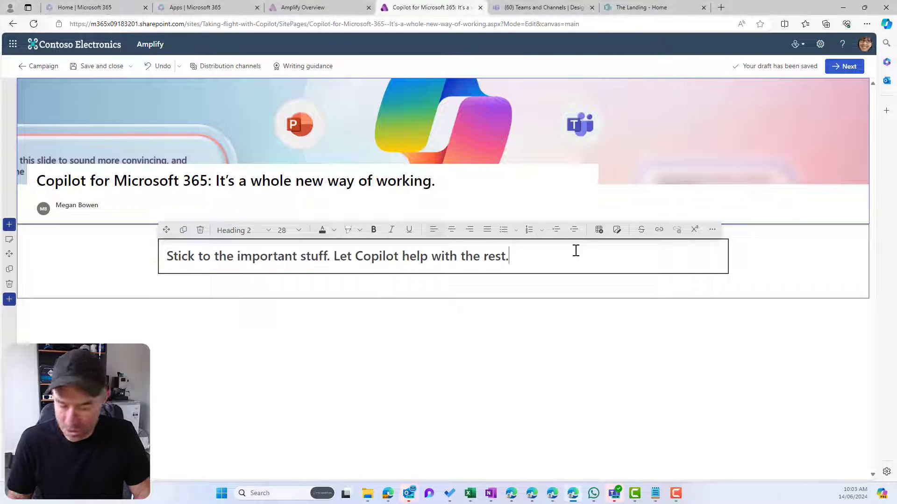
key("Return")
right_click(187, 279)
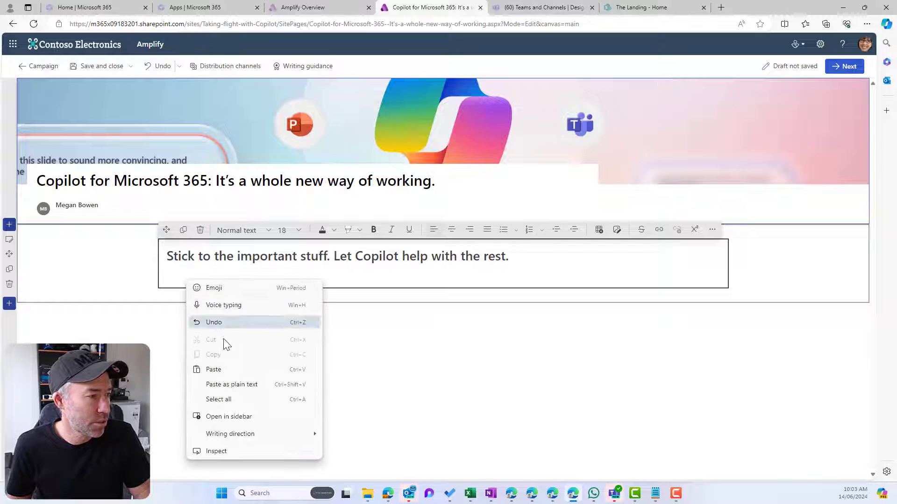
left_click(236, 385)
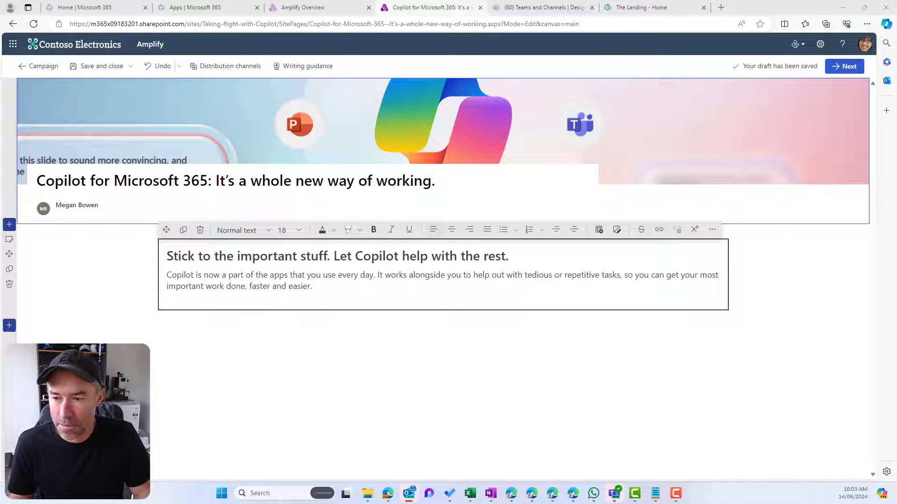
Paste the five lines from "Catch up on Teams meetings" to "Collate information" below the paragraph and format them as a bulleted list.
left_click(270, 303)
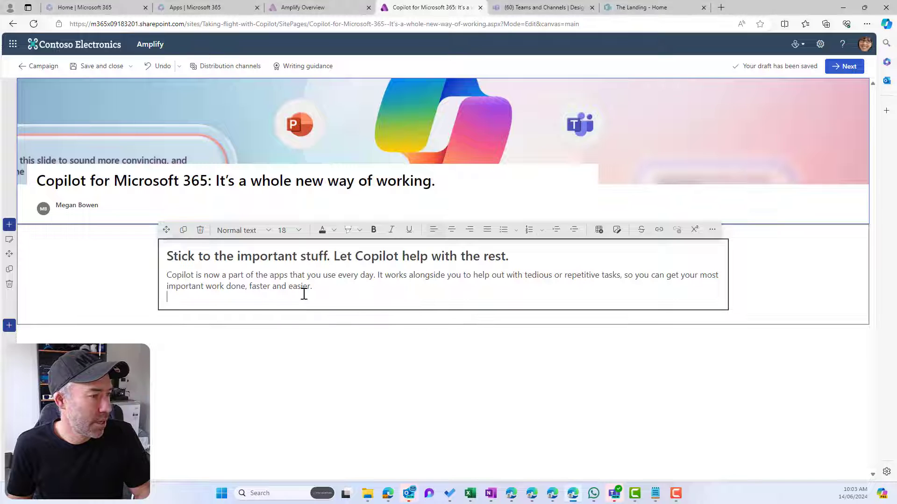
key("Return")
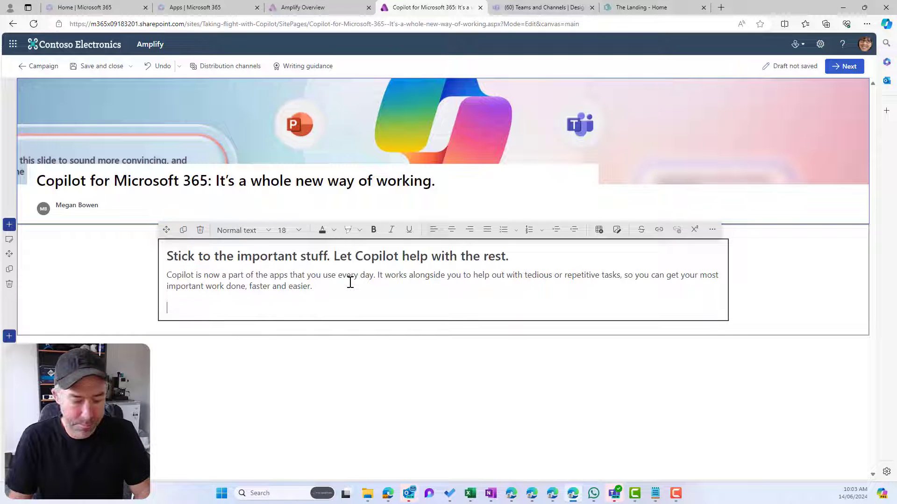
right_click(196, 307)
left_click(237, 232)
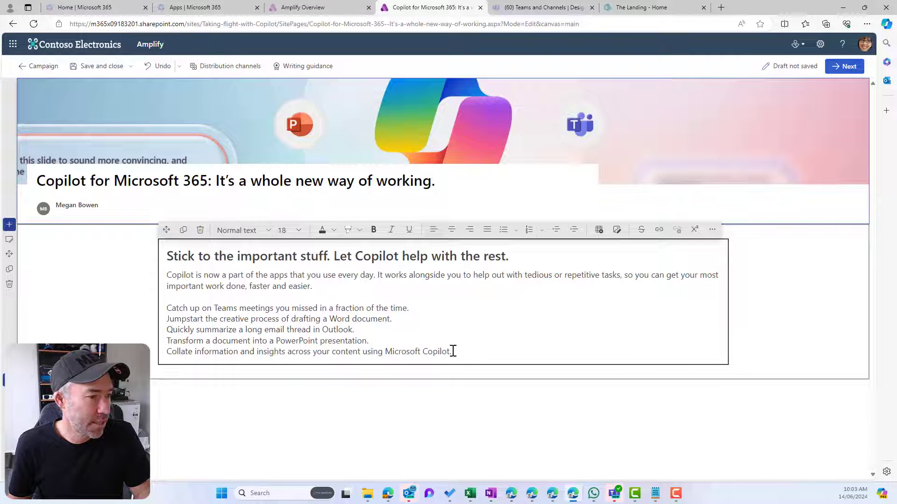
left_click_drag(453, 351, 168, 308)
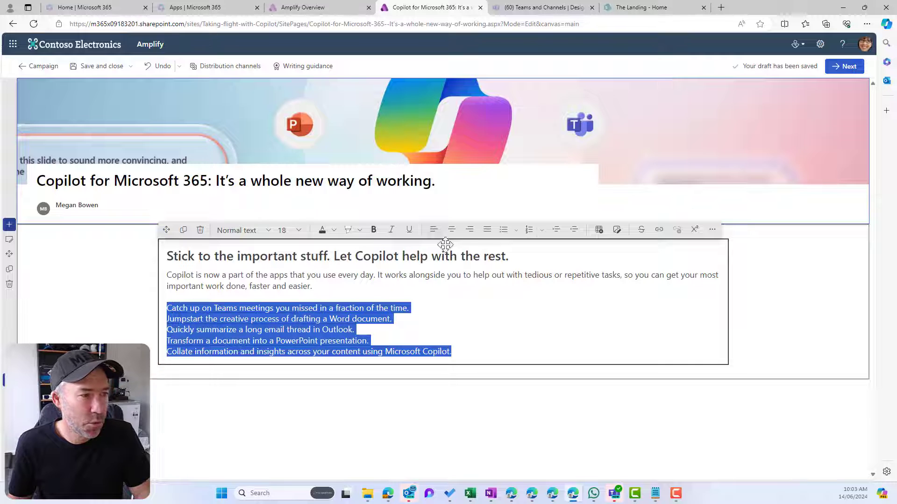
left_click(503, 229)
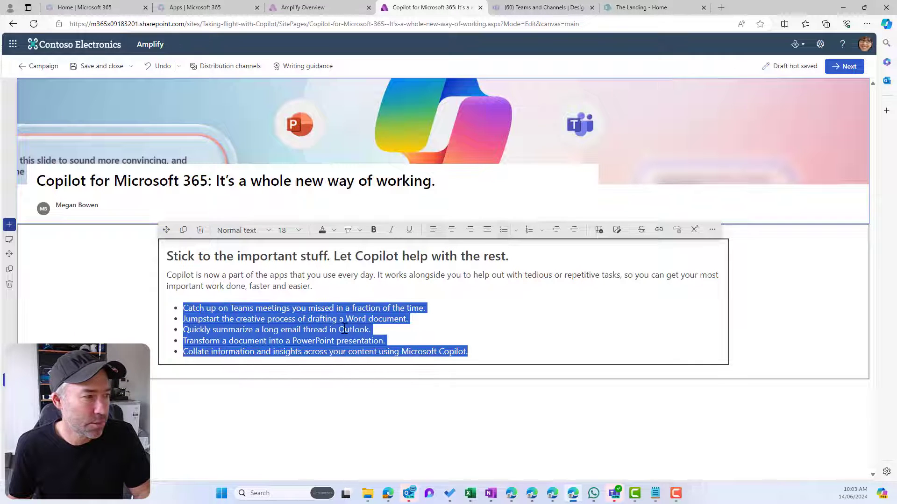
Bold the bullets' opening words: "Catch up", "Jumpstart", "Quickly summarize", "Transform a document" and "Collate information".
left_click(293, 313)
left_click_drag(185, 307, 240, 336)
key("ctrl+b")
double_click(188, 318)
key("ctrl+b")
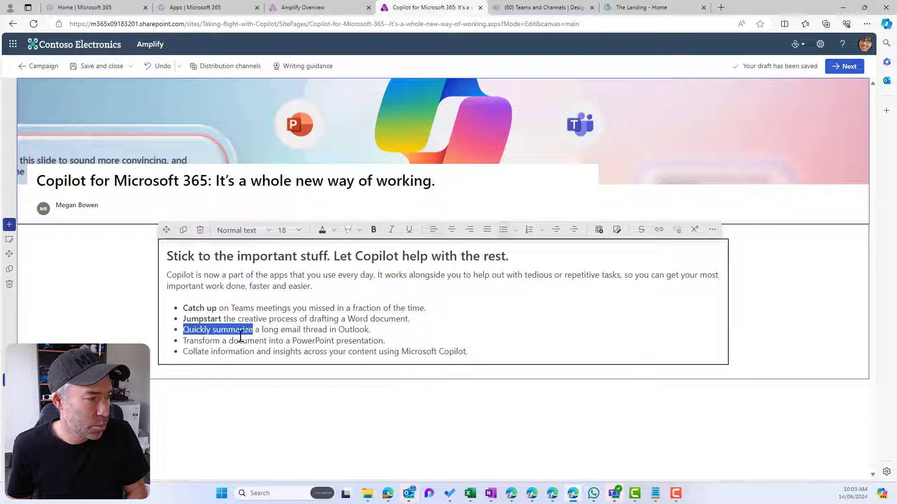
key("ctrl+b")
left_click_drag(184, 342, 260, 341)
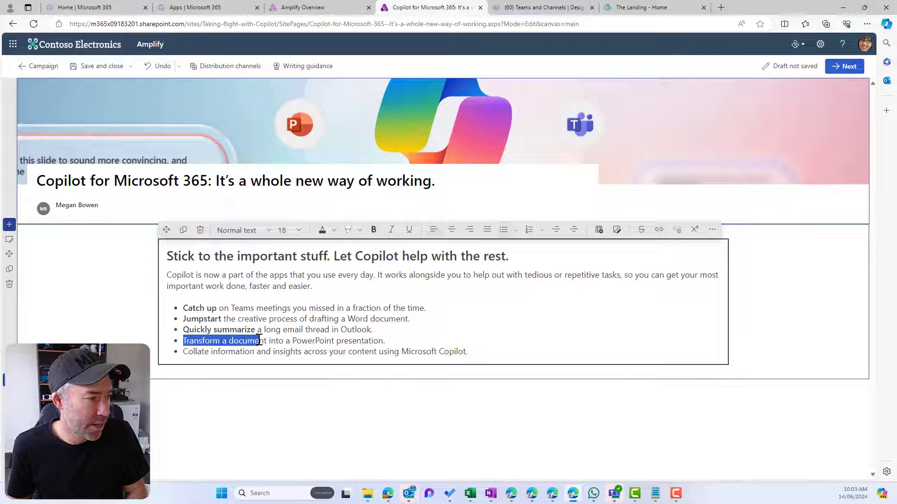
key("ctrl+b")
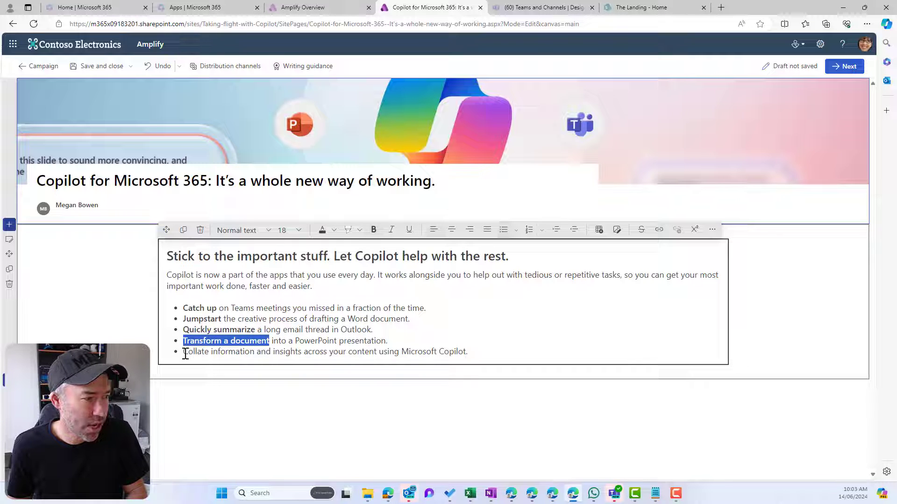
left_click_drag(184, 353, 256, 352)
key("ctrl+b")
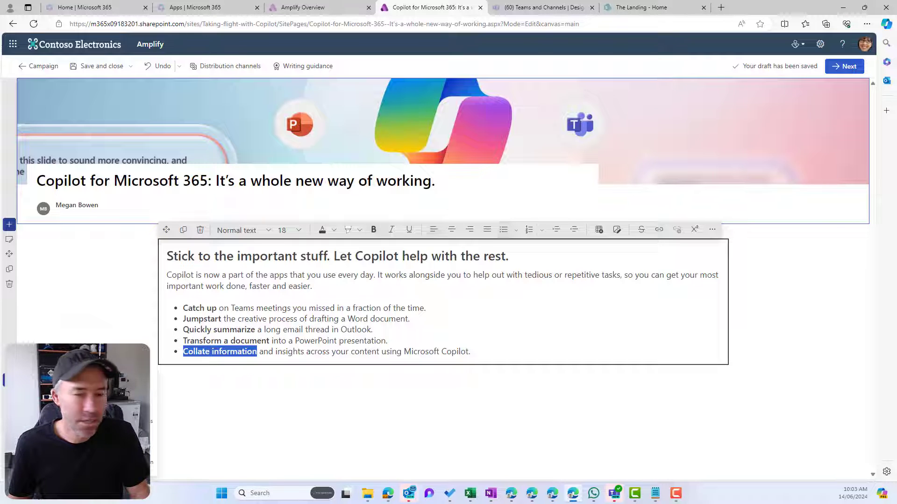
Add a one-third right section below the text with the uploaded background image Copilot_Post_Hero_Landscape, and expand its additional background settings.
left_click(475, 367)
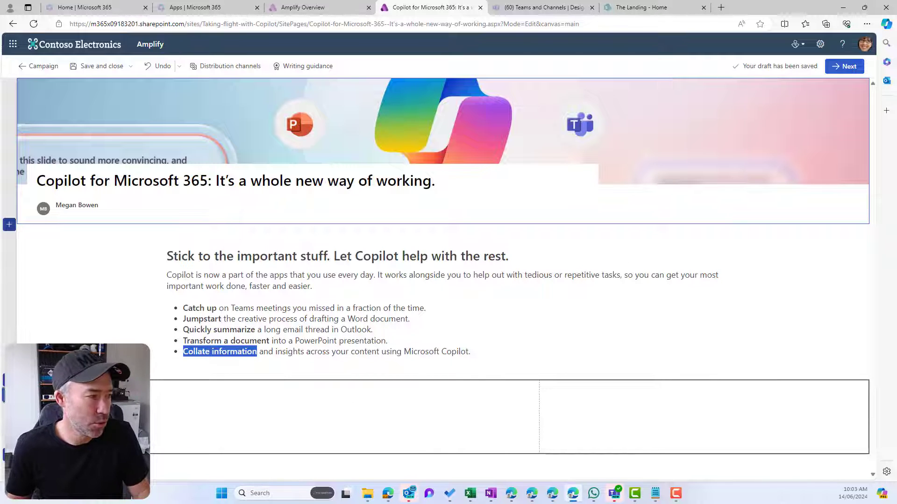
left_click(4, 381)
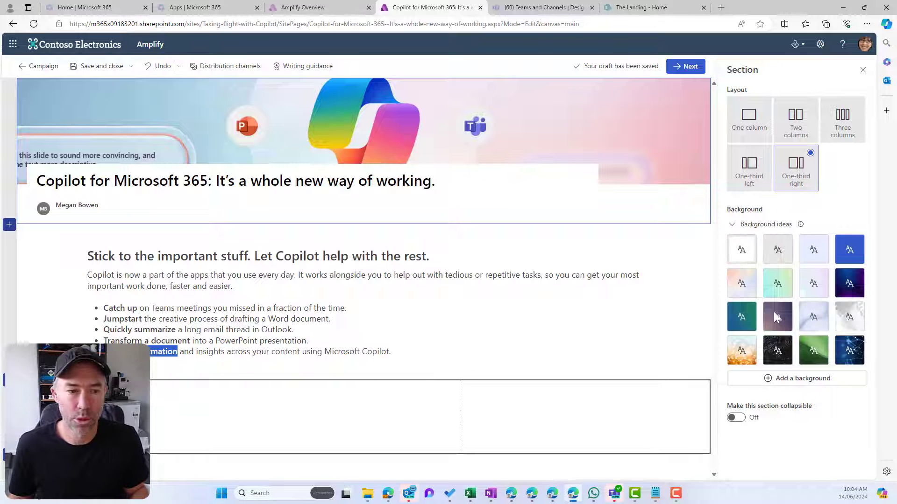
left_click(766, 381)
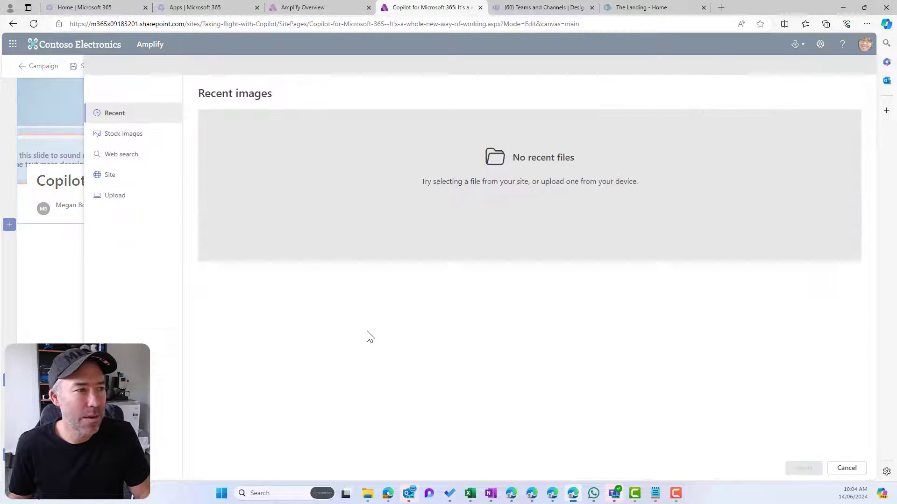
left_click(117, 196)
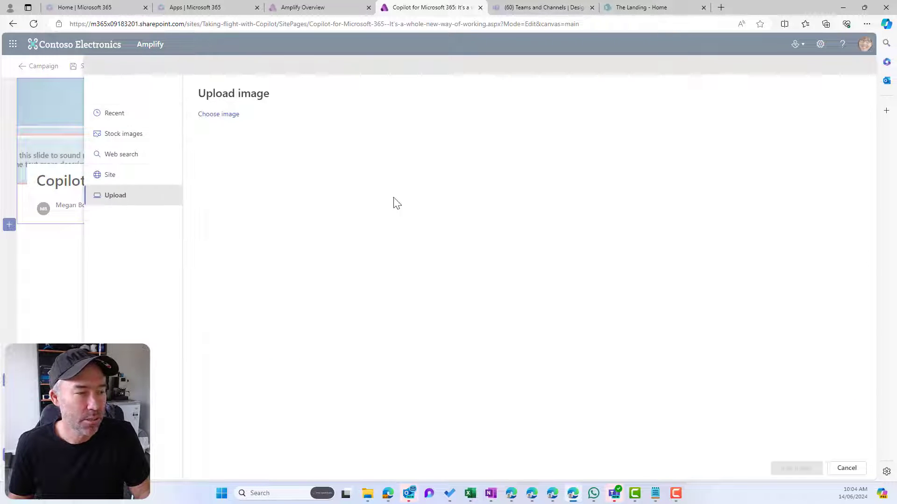
double_click(164, 89)
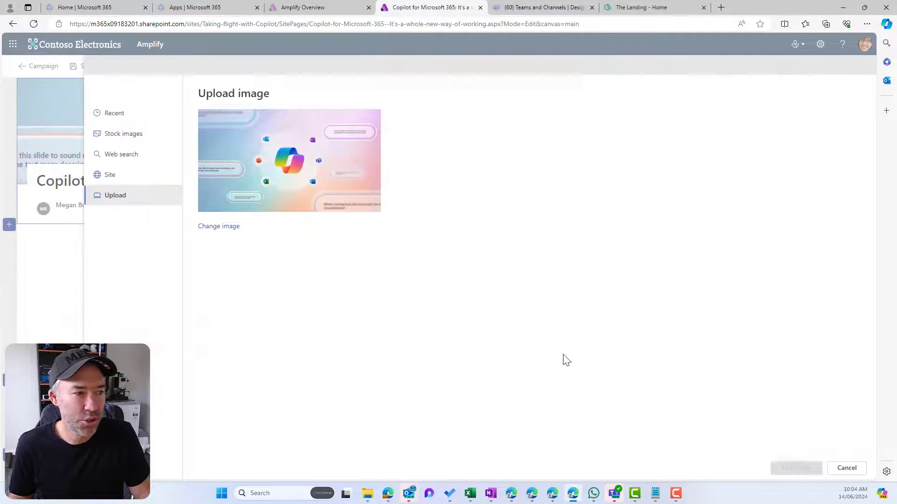
left_click(796, 469)
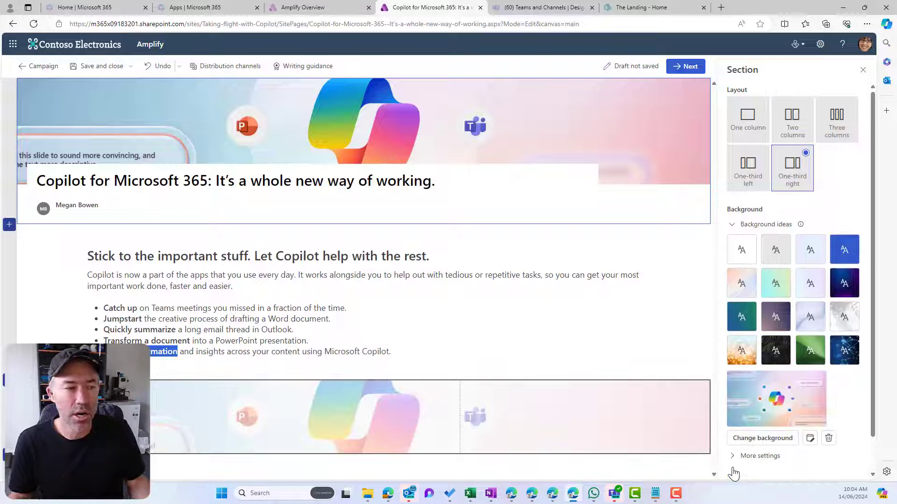
scroll(794, 437, "down", 1)
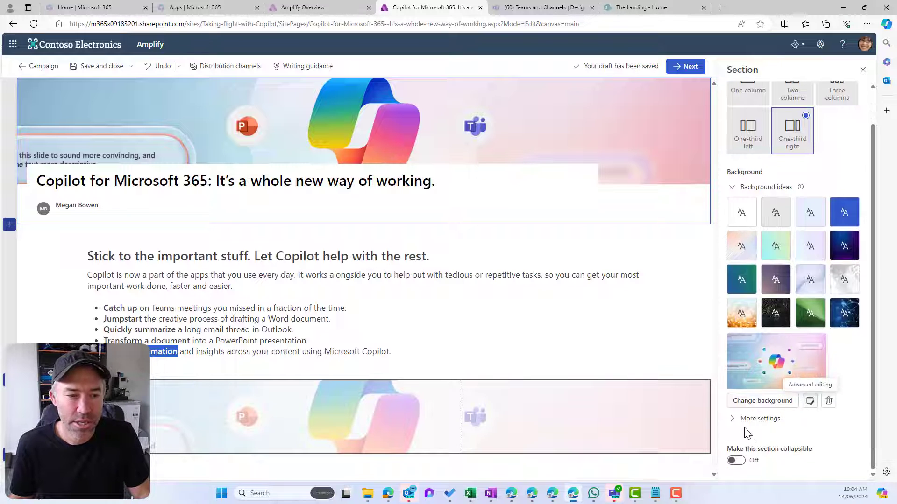
left_click(739, 422)
scroll(742, 411, "down", 3)
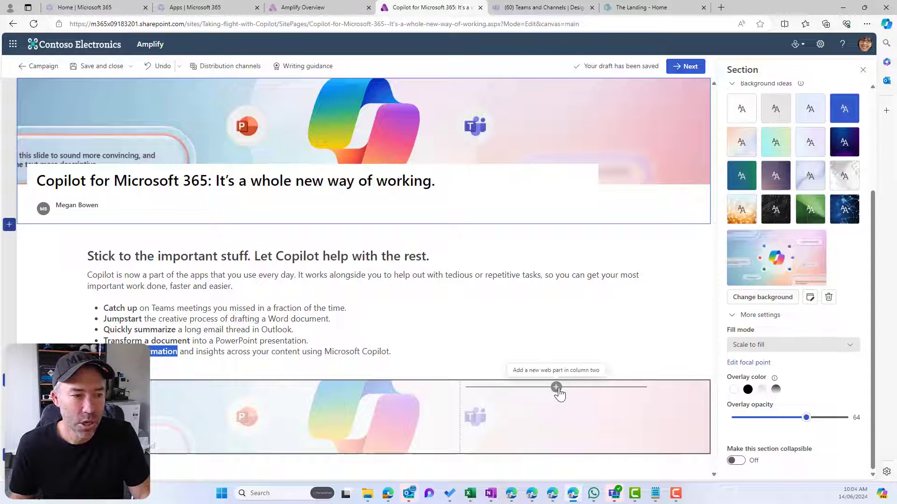
Add an Image web part to the new section's second column using the uploaded picture Copilot_Post_Square_4.
left_click(556, 387)
left_click(464, 275)
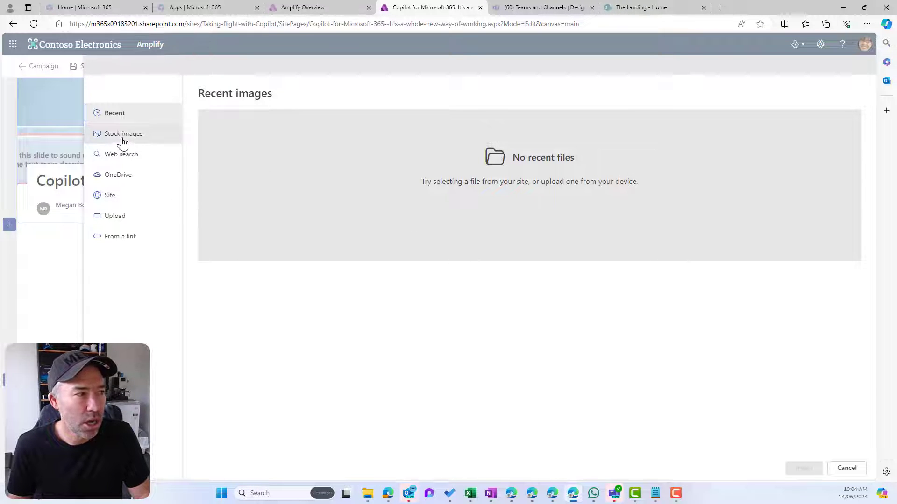
left_click(113, 220)
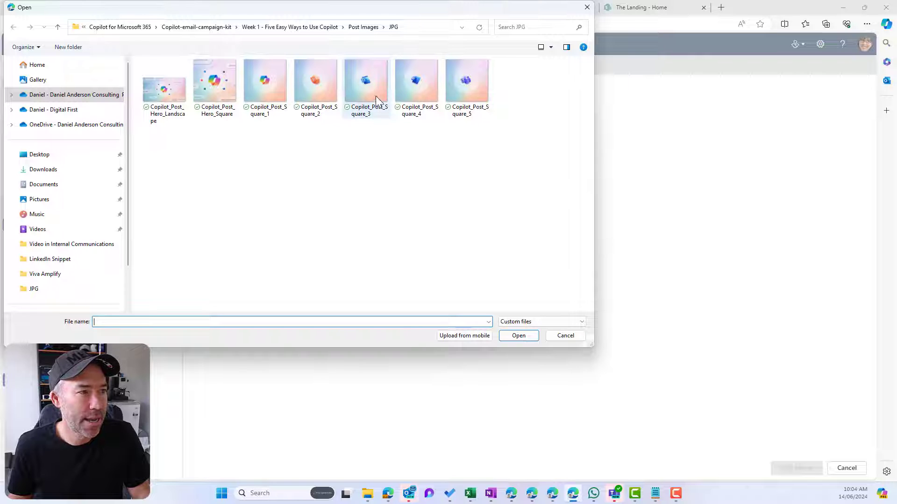
double_click(416, 84)
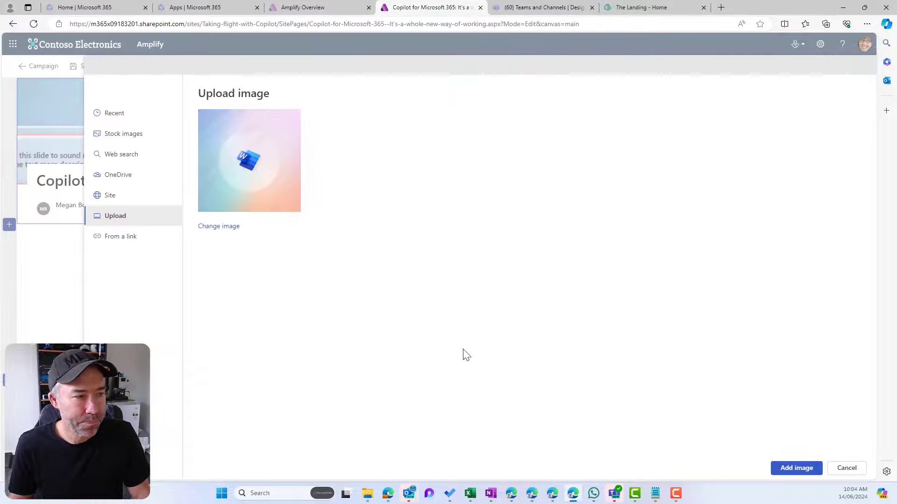
left_click(794, 468)
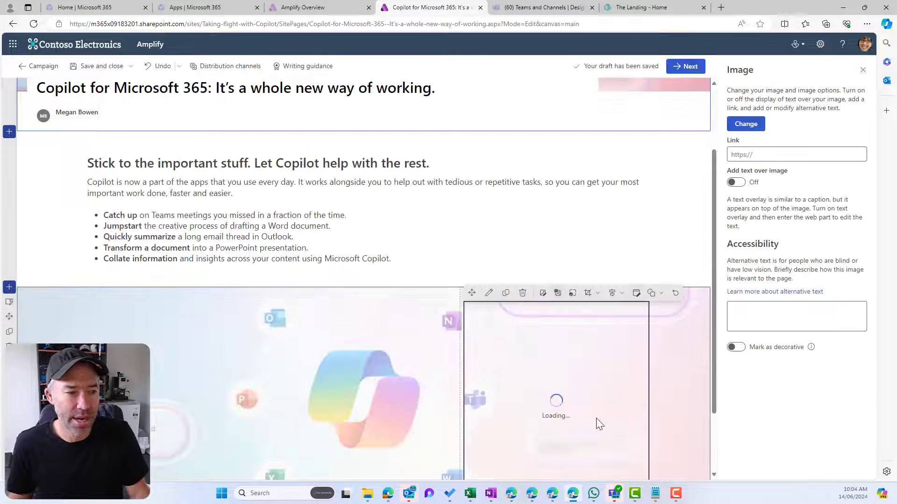
Add a Text web part to the first column of the section with the image background.
left_click(214, 304)
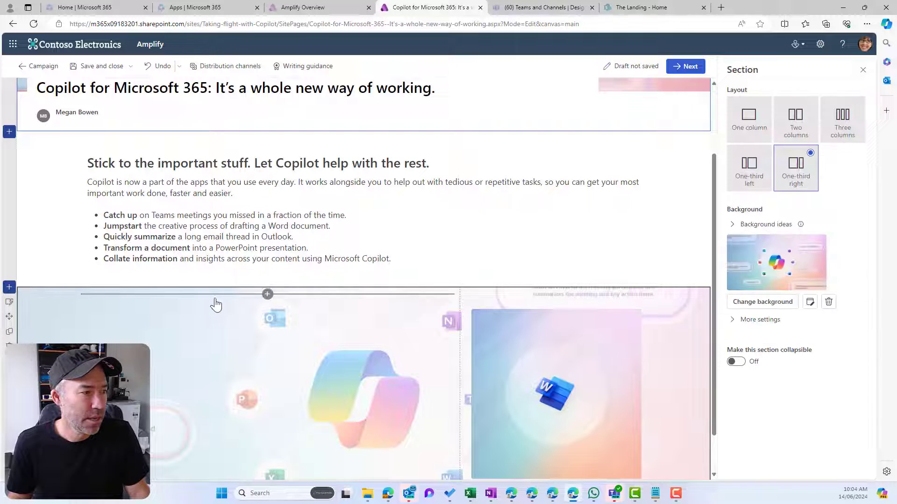
left_click(267, 294)
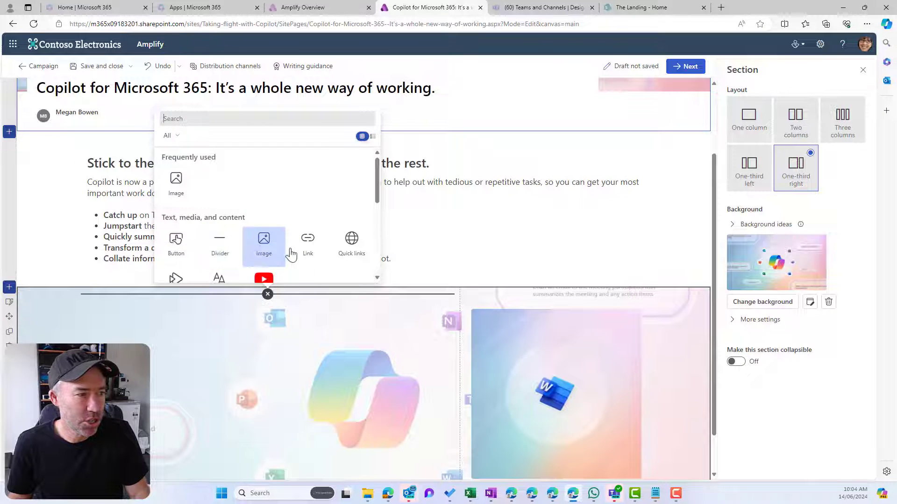
scroll(322, 257, "down", 1)
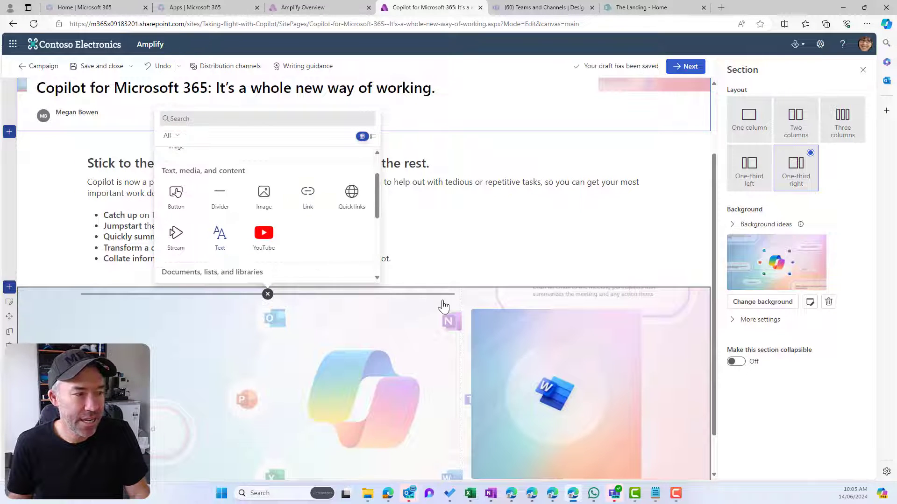
left_click(219, 236)
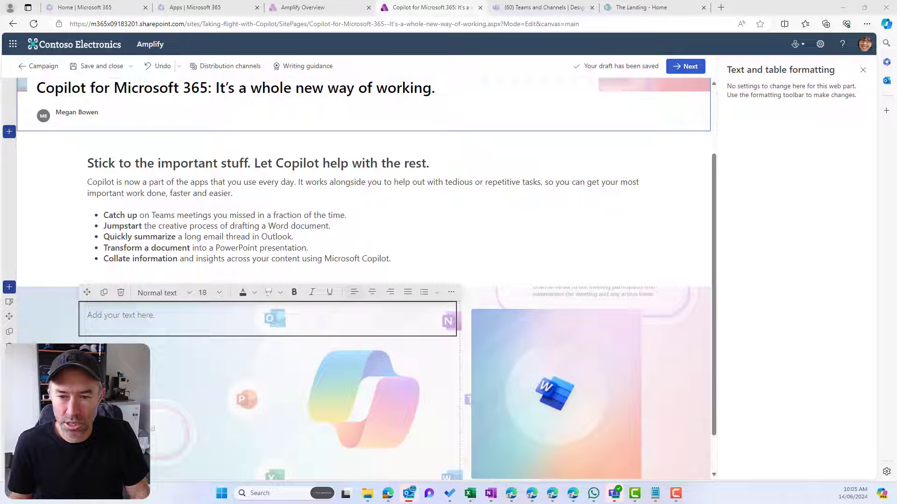
Paste "1. Catch up on Teams meetings you missed in a fraction of the time" as the new text web part's only content.
right_click(132, 315)
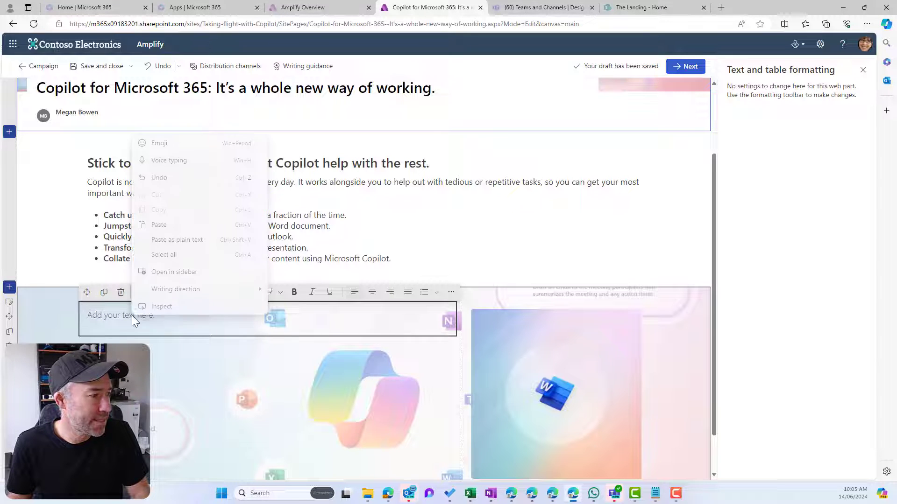
left_click(170, 240)
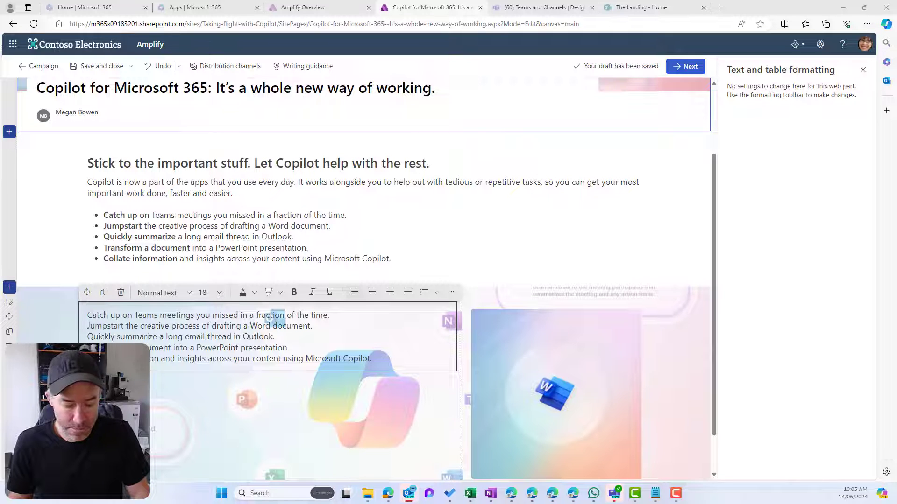
left_click_drag(388, 359, 79, 316)
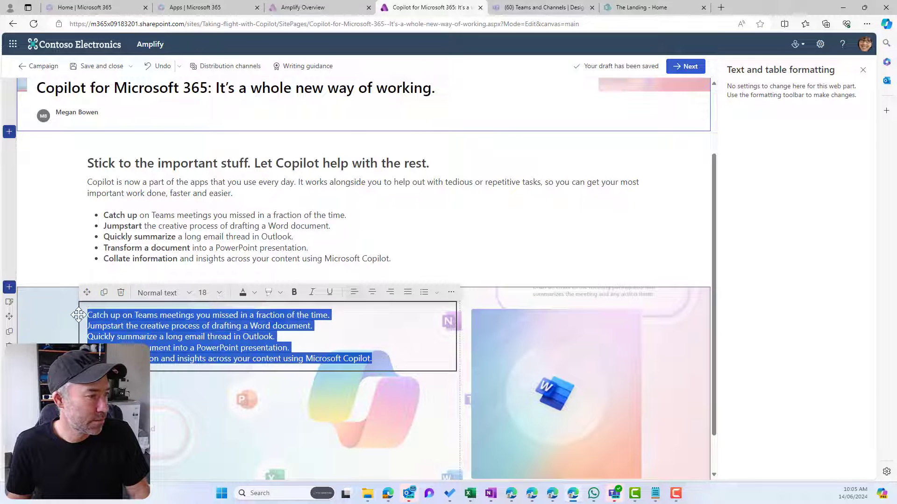
right_click(103, 316)
left_click(158, 214)
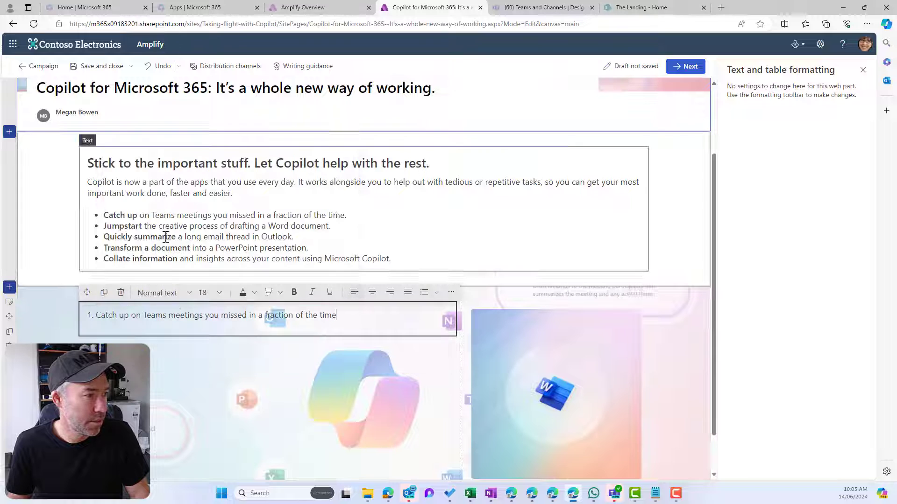
Format the "1. Catch up on Teams meetings" line as Heading 2 and start a new line beneath it.
left_click_drag(362, 312, 84, 315)
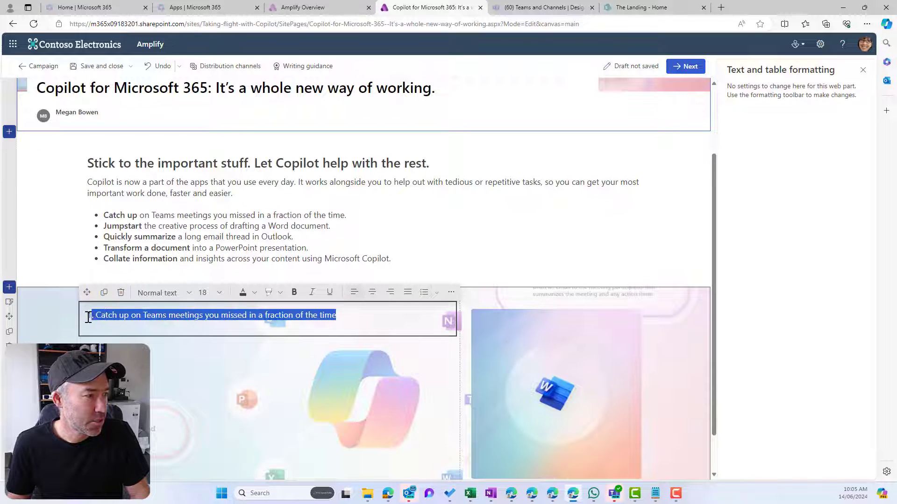
left_click(170, 294)
left_click(171, 309)
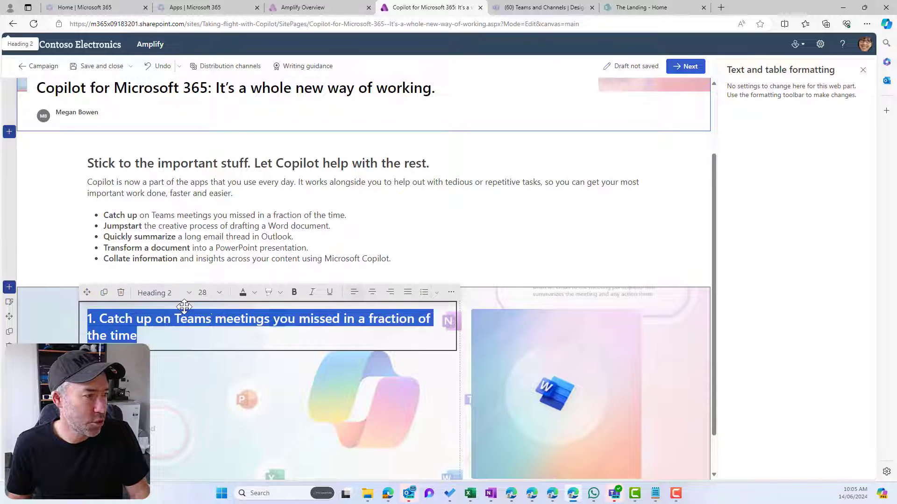
left_click(175, 334)
key("Return")
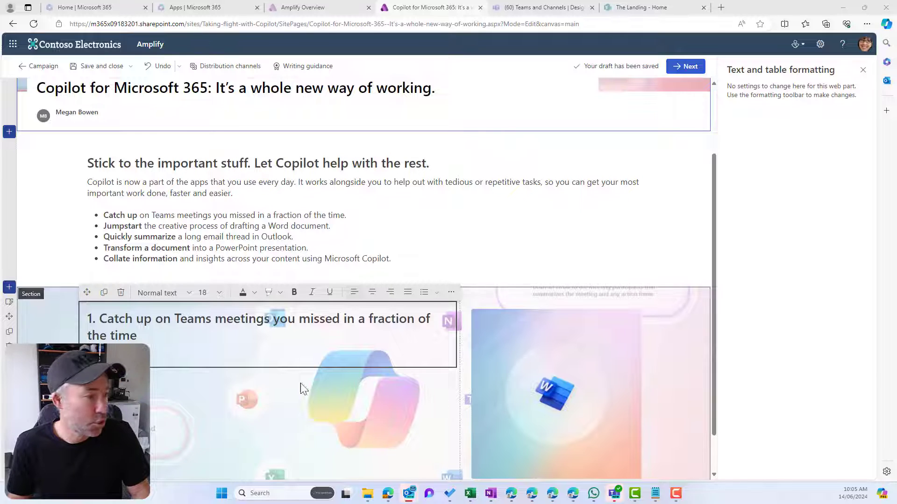
Paste the body text starting "Copilot can help get you up to speed, fast." as plain text beneath the "1. Catch up on Teams meetings" heading.
left_click(91, 356)
right_click(90, 356)
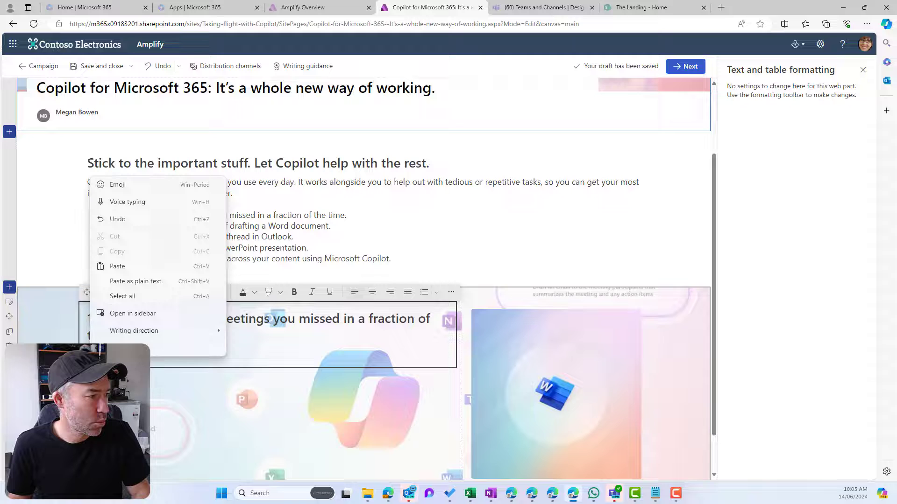
left_click(133, 284)
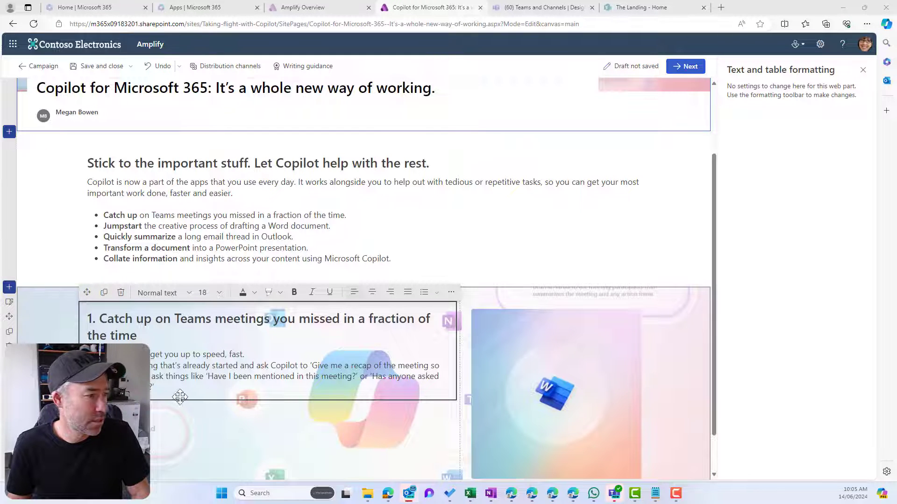
left_click(183, 381)
key("Return")
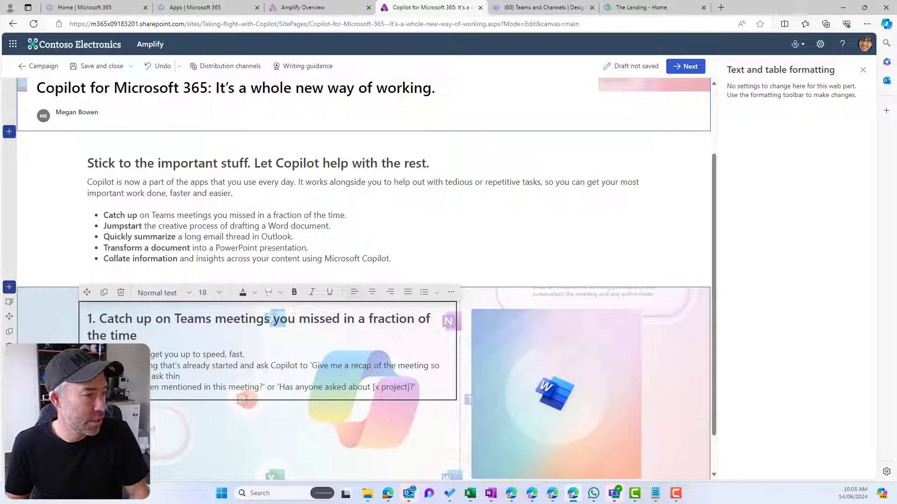
key("BackSpace")
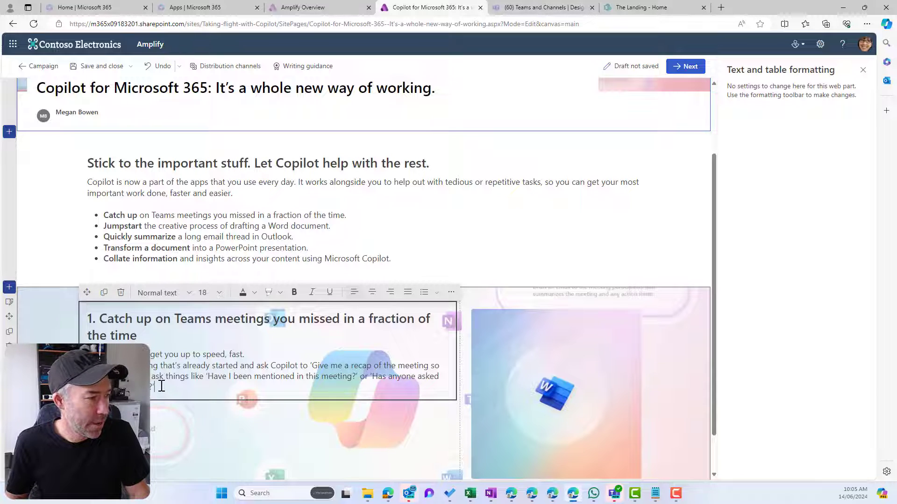
Add a new paragraph below it with the pasted text starting "When you're running behind, Copilot helps you catch up without skipping a beat.".
key("Return")
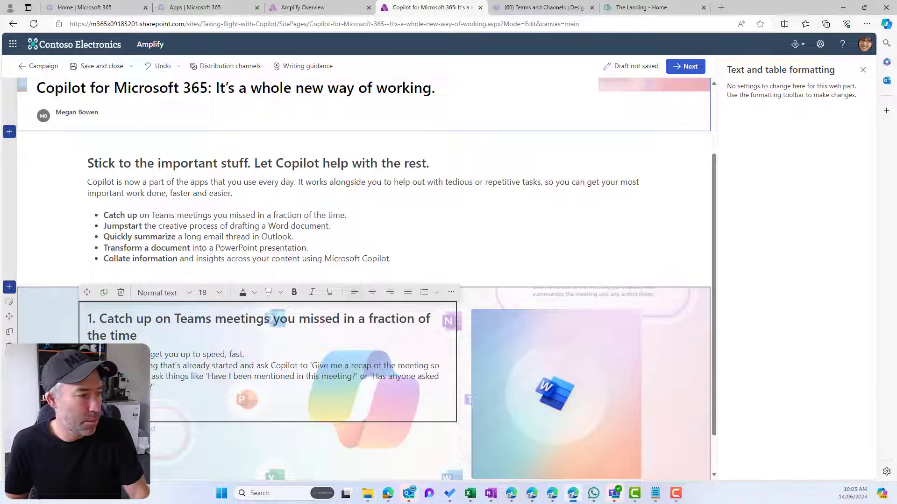
right_click(87, 415)
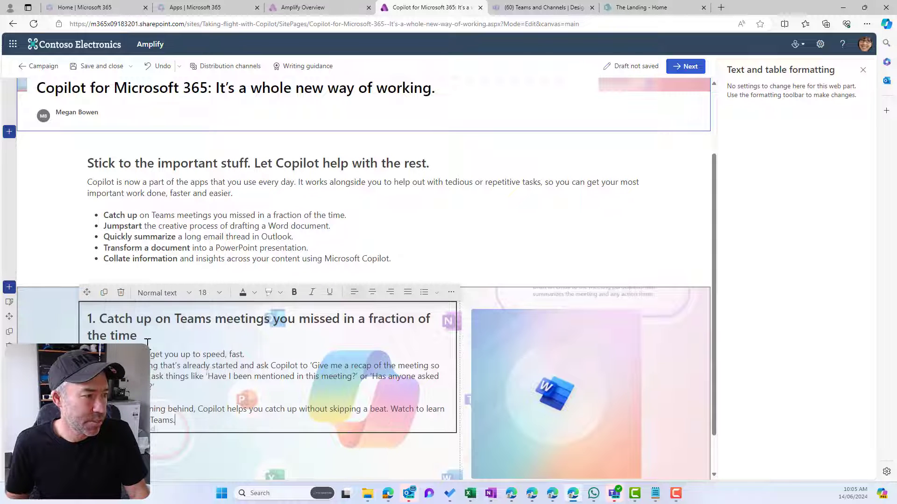
left_click(144, 336)
Make the quoted prompt 'Give me a recap of the meeting so far.' bold and italic in the body text.
scroll(226, 380, "down", 1)
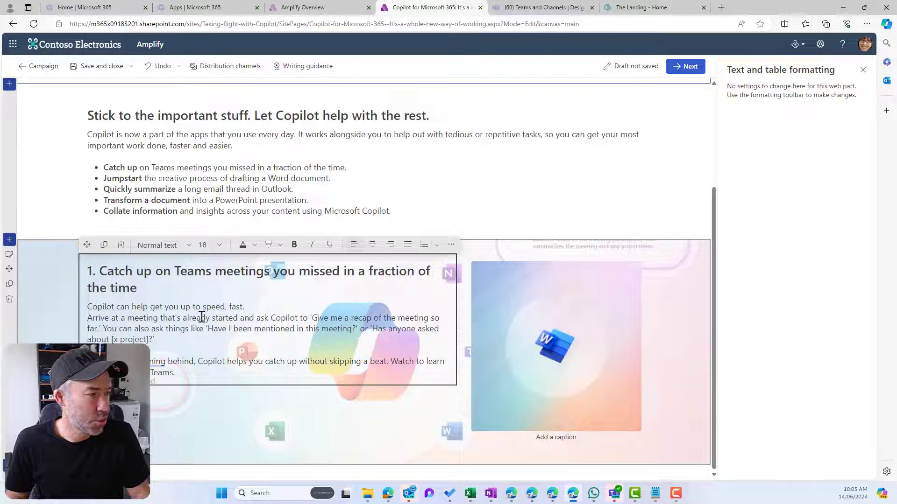
left_click_drag(310, 318, 101, 328)
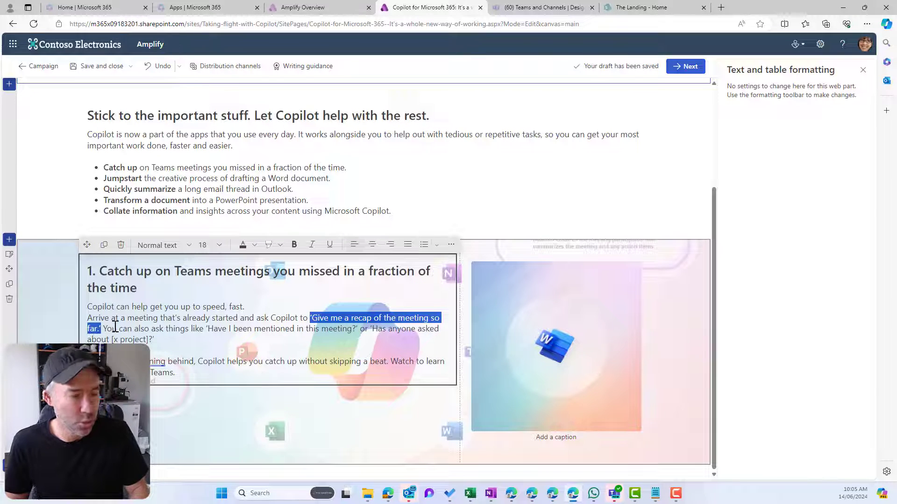
key("ctrl+i")
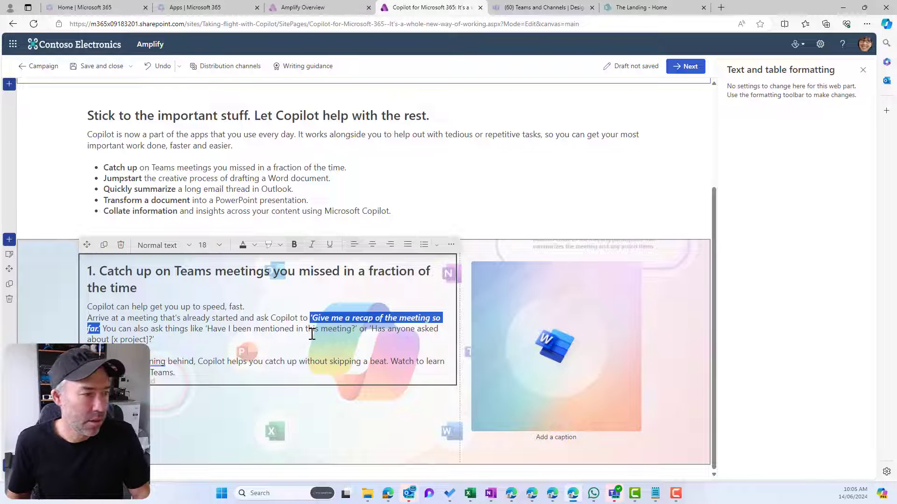
left_click(407, 340)
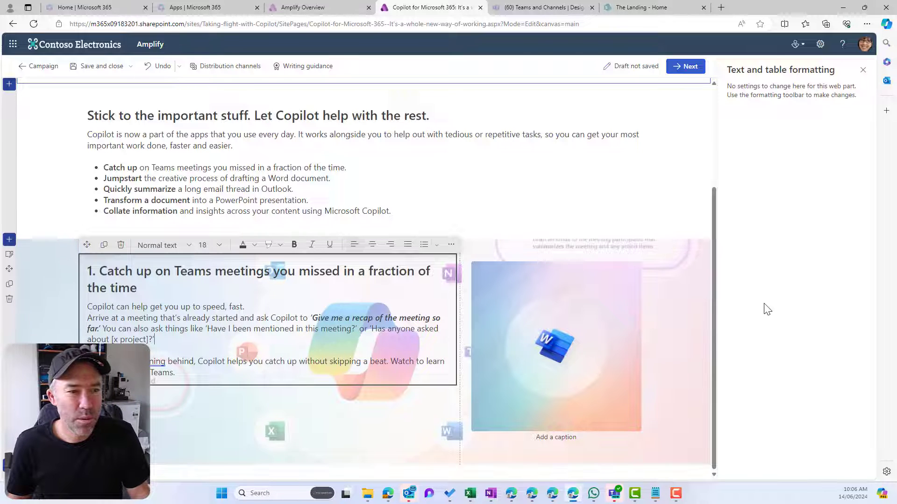
Give the image-background section a dark gradient overlay with its gradient direction set to Left to right.
left_click(44, 276)
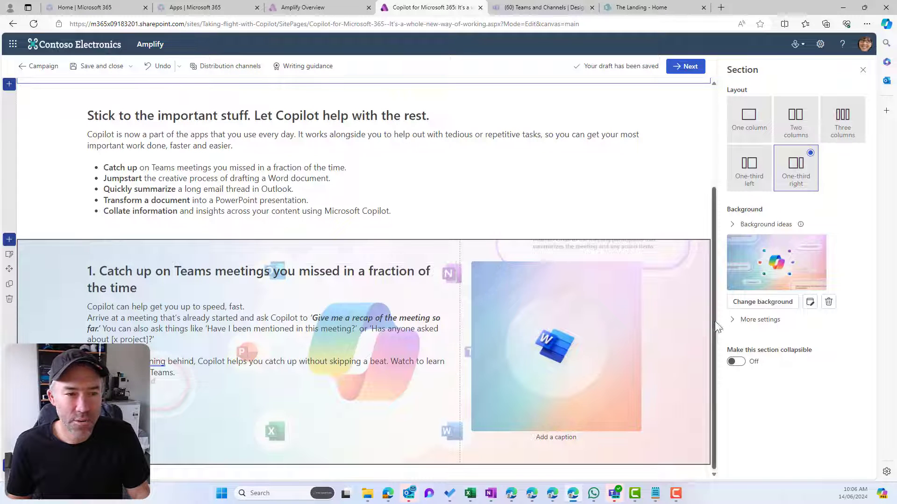
left_click(734, 321)
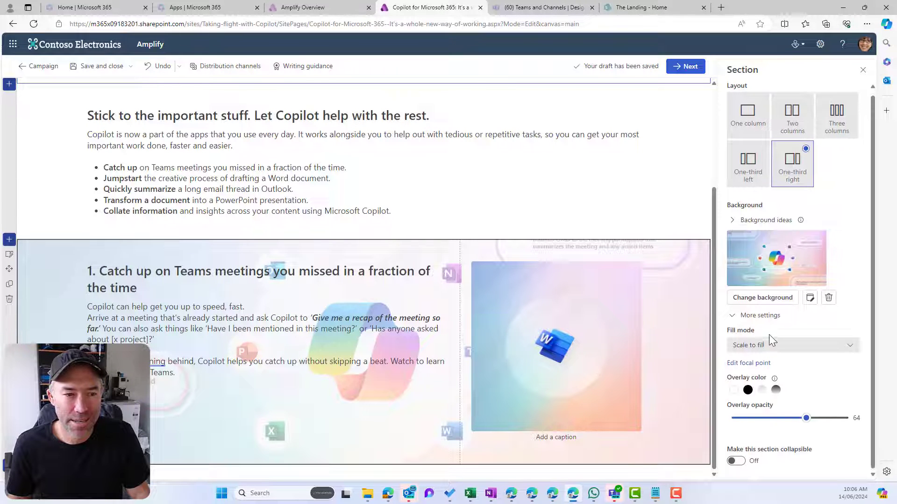
left_click(776, 390)
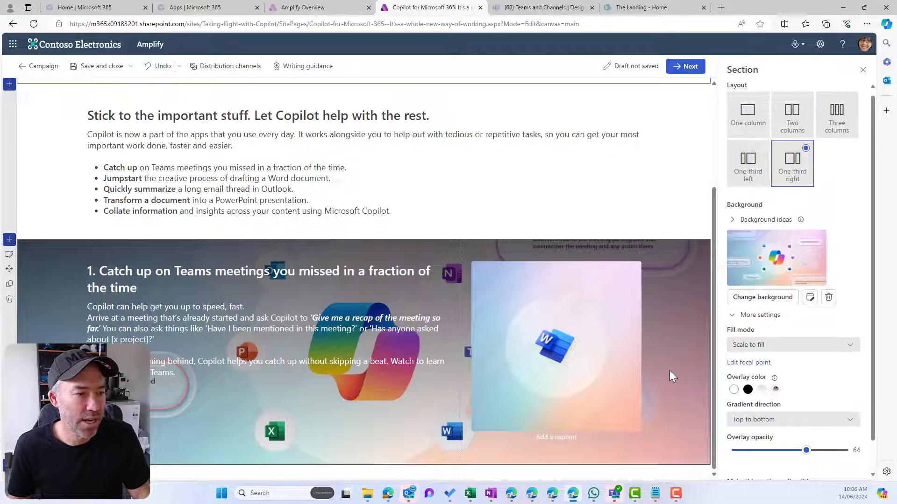
scroll(793, 388, "down", 1)
left_click(793, 388)
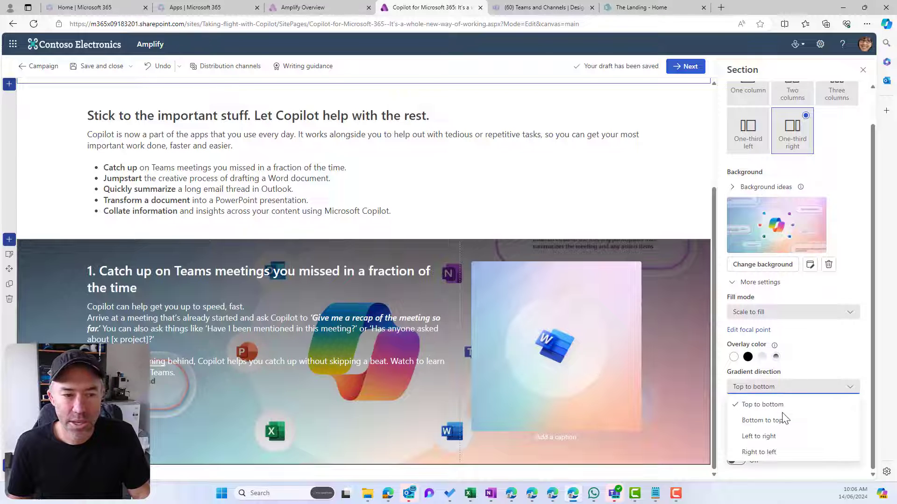
left_click(778, 437)
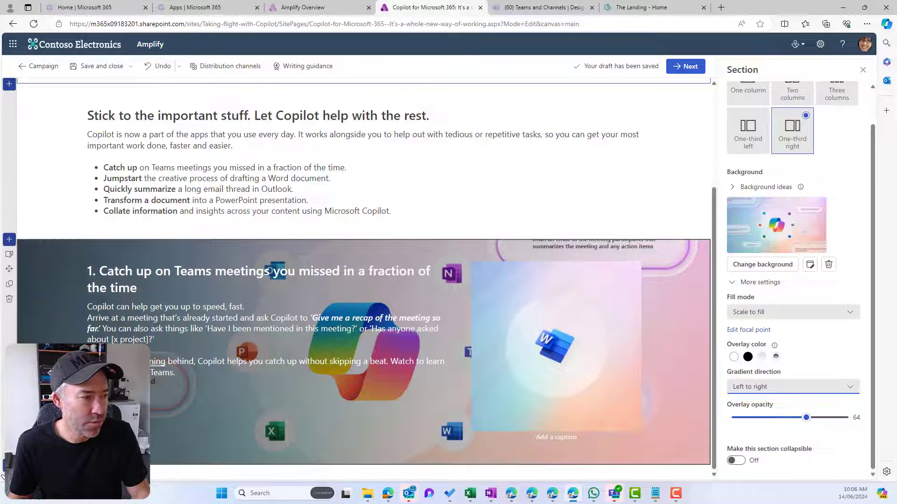
Add a One-third left section below the section with the image background.
left_click(9, 465)
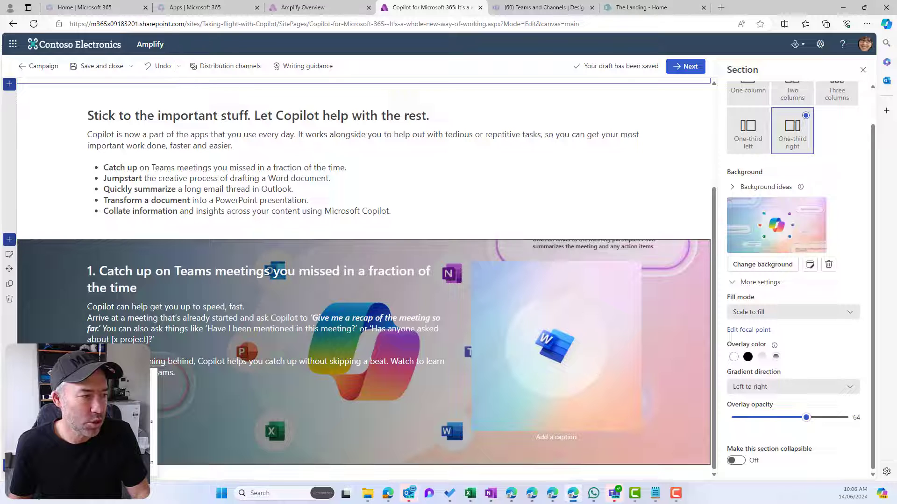
left_click(42, 449)
scroll(251, 406, "down", 2)
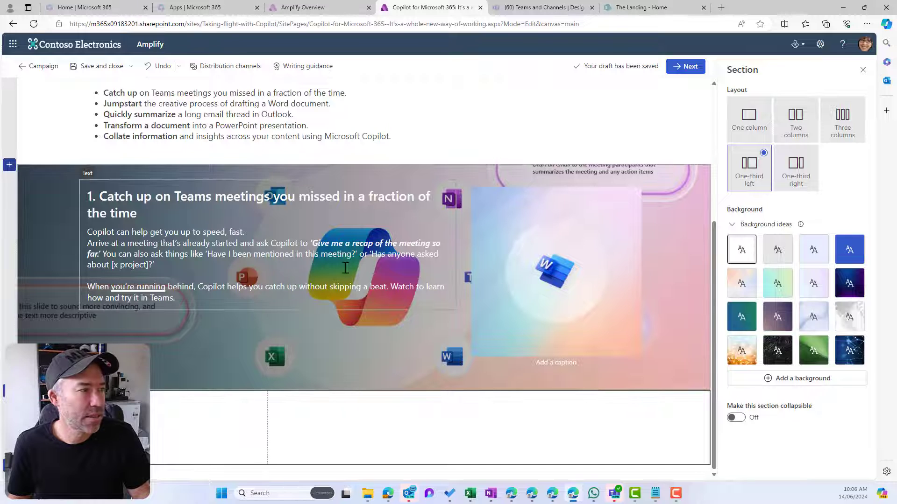
Duplicate the Word picture's Image web part and move the copy into the narrow first column of the new One-third left section.
left_click(564, 275)
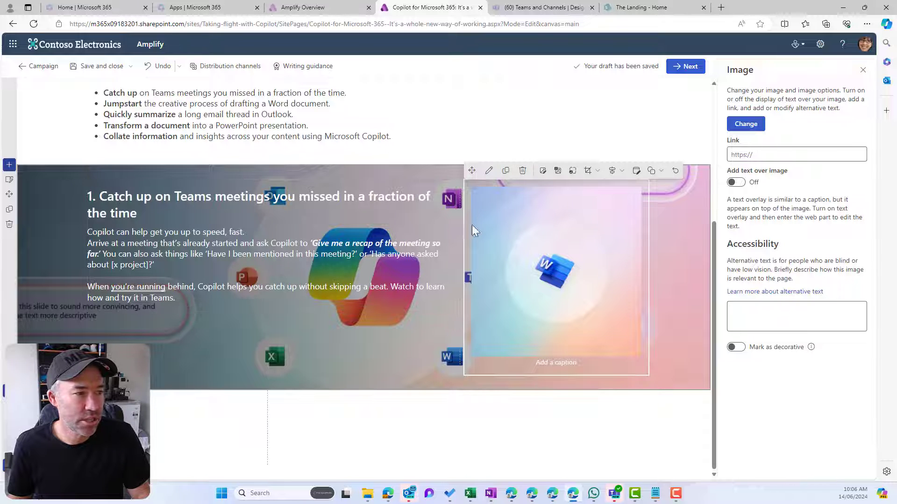
left_click(505, 171)
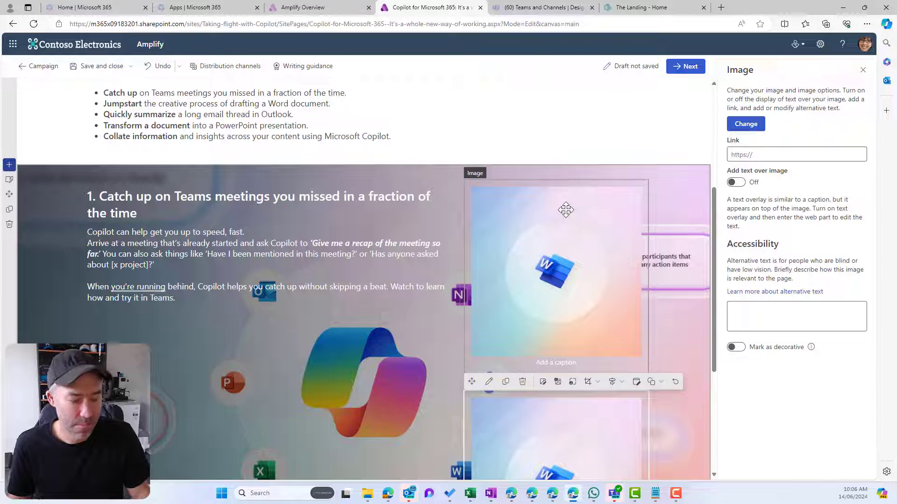
key("ctrl+z")
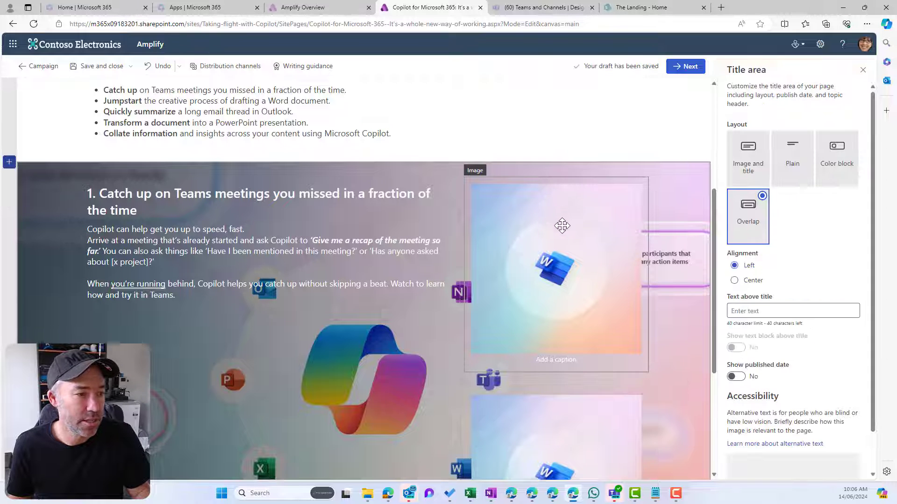
scroll(488, 266, "down", 2)
left_click(108, 342)
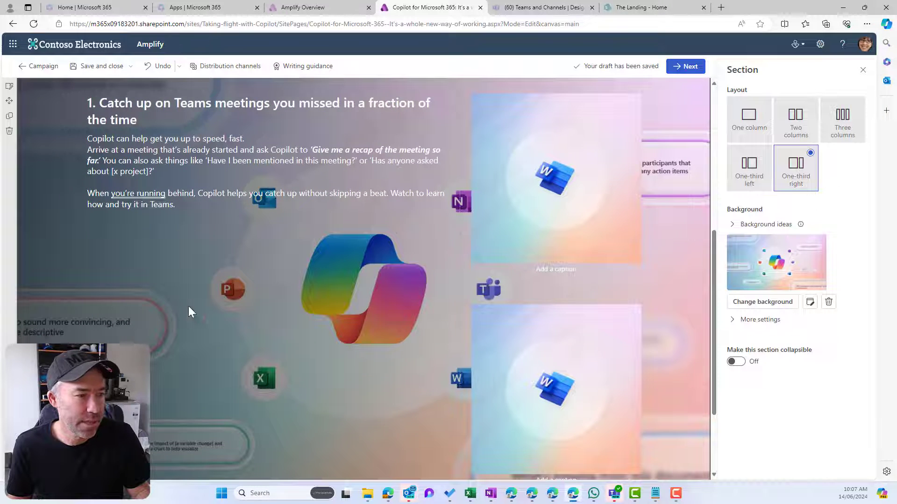
scroll(627, 313, "down", 3)
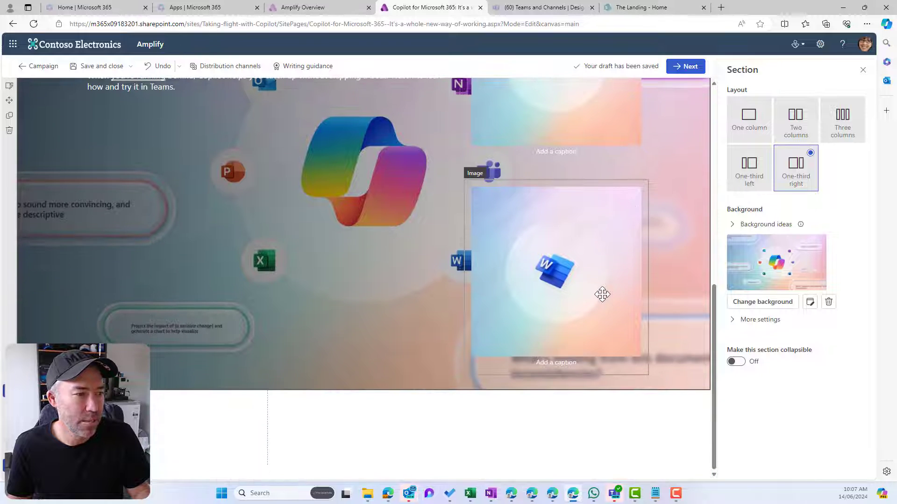
left_click(587, 284)
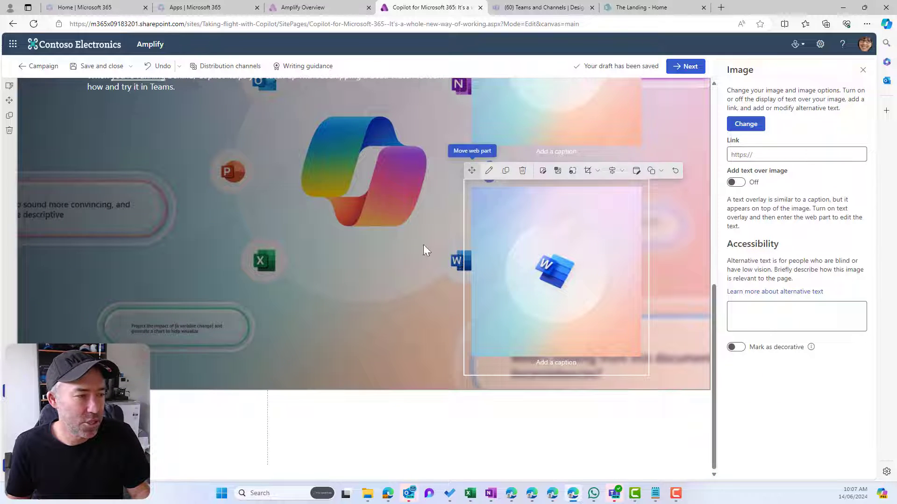
left_click_drag(473, 167, 154, 409)
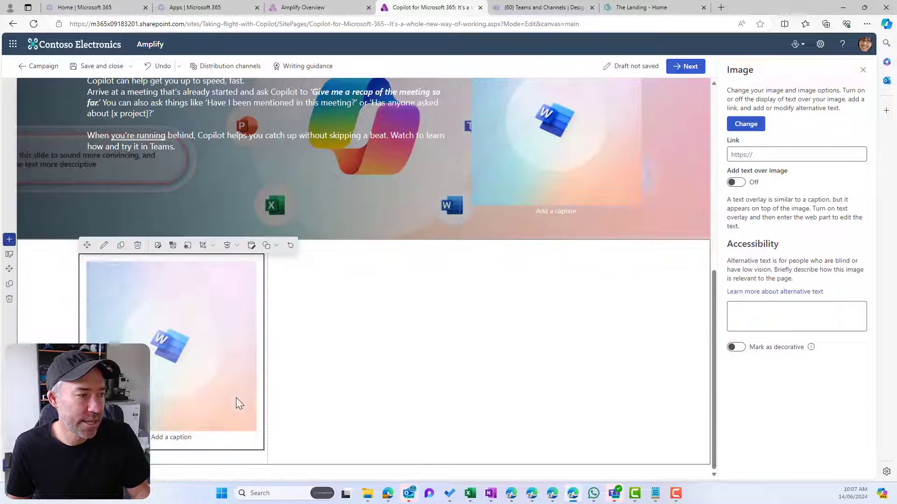
Replace the picture beside the "1. Catch up on Teams meetings" text with the uploaded image Copilot_Post_Square_5.
scroll(236, 397, "up", 8)
scroll(568, 365, "down", 1)
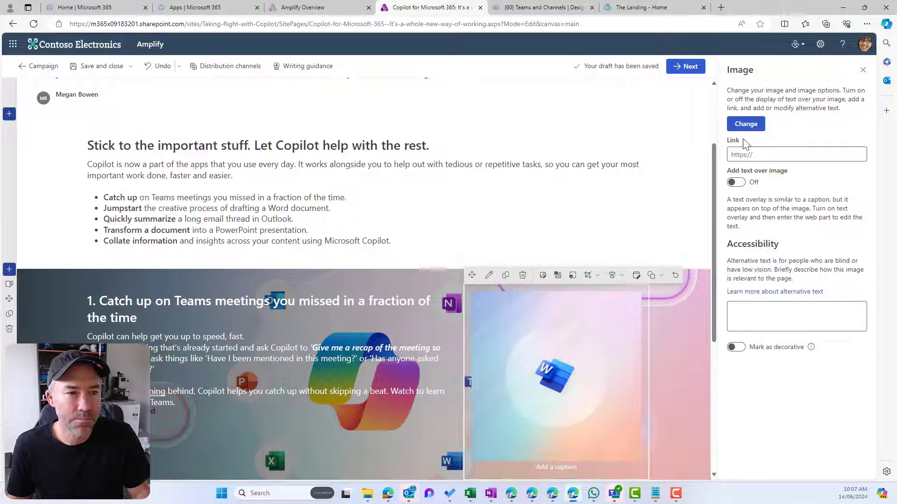
left_click(745, 123)
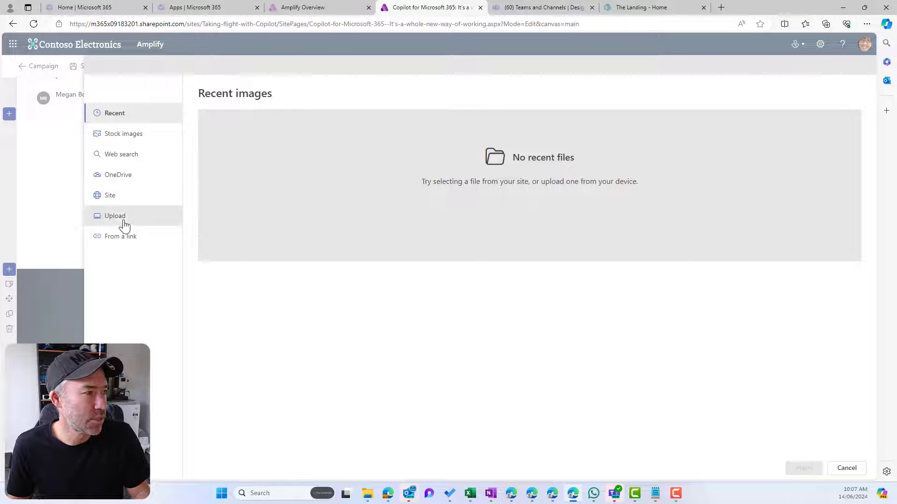
left_click(124, 219)
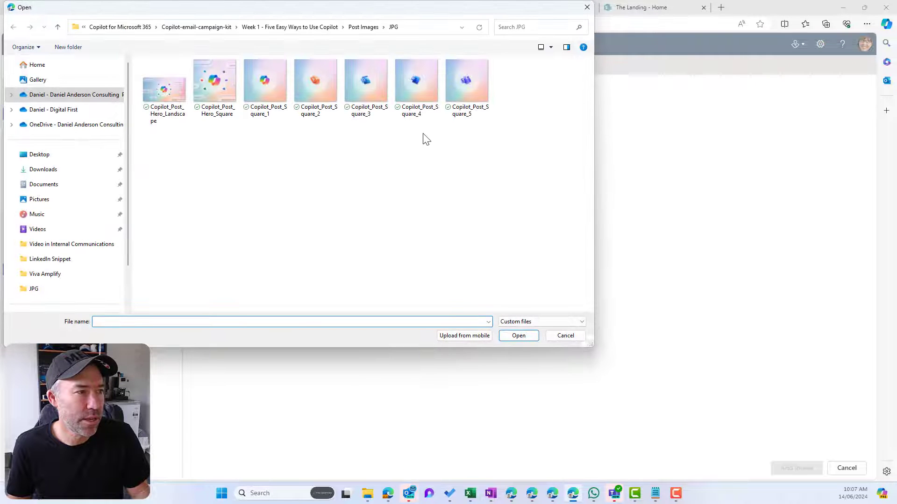
double_click(459, 88)
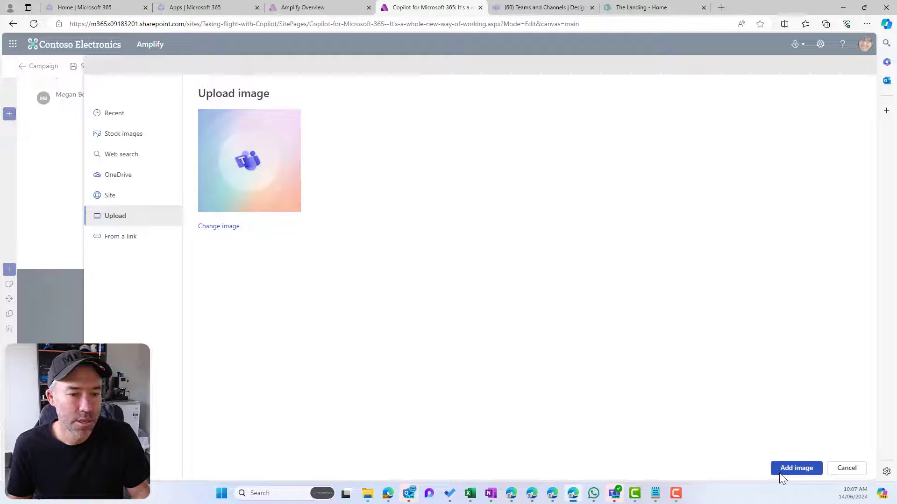
left_click(780, 473)
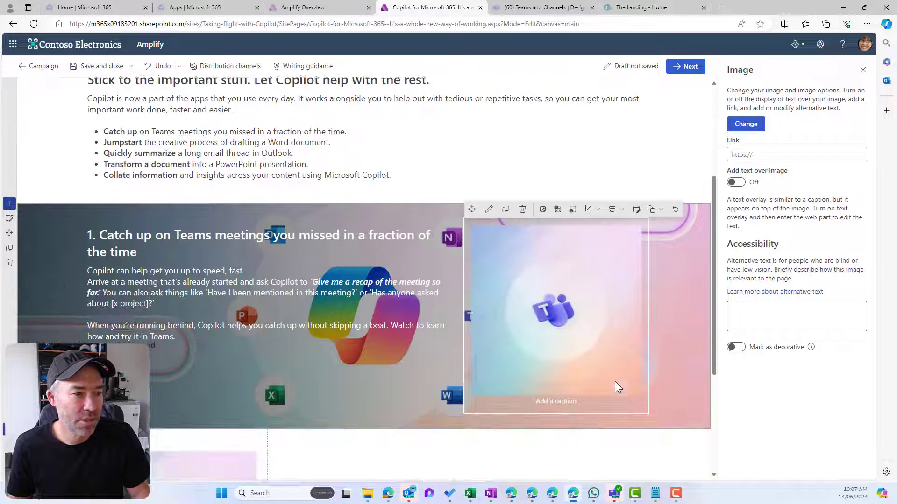
Duplicate the "1. Catch up on Teams meetings" Text web part and move the copy into the wide second column of the One-third left section.
scroll(615, 386, "down", 3)
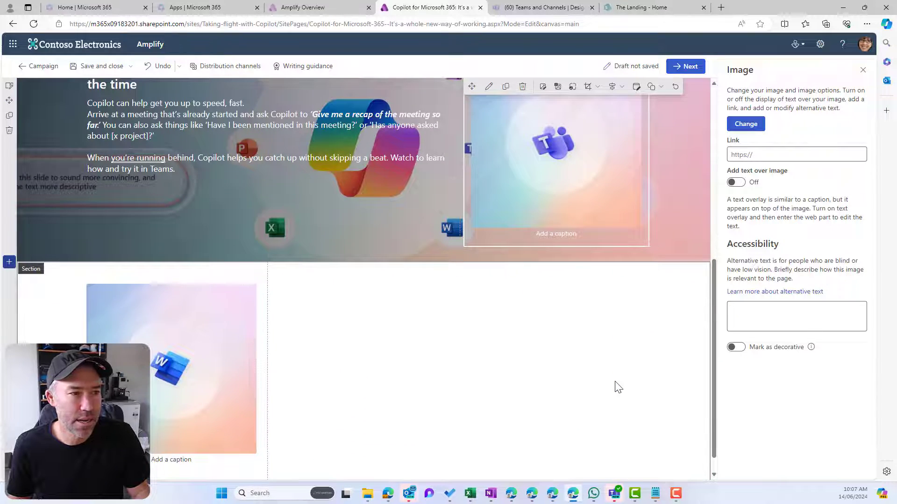
scroll(615, 387, "up", 1)
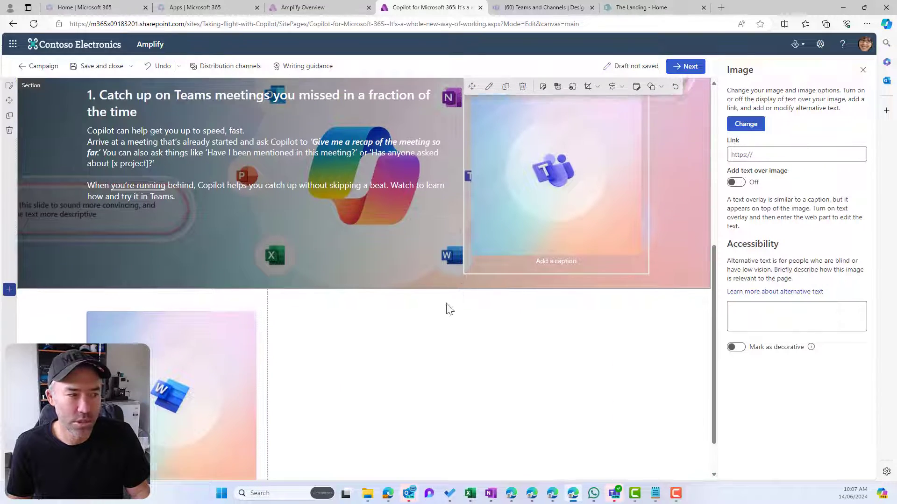
scroll(448, 308, "down", 1)
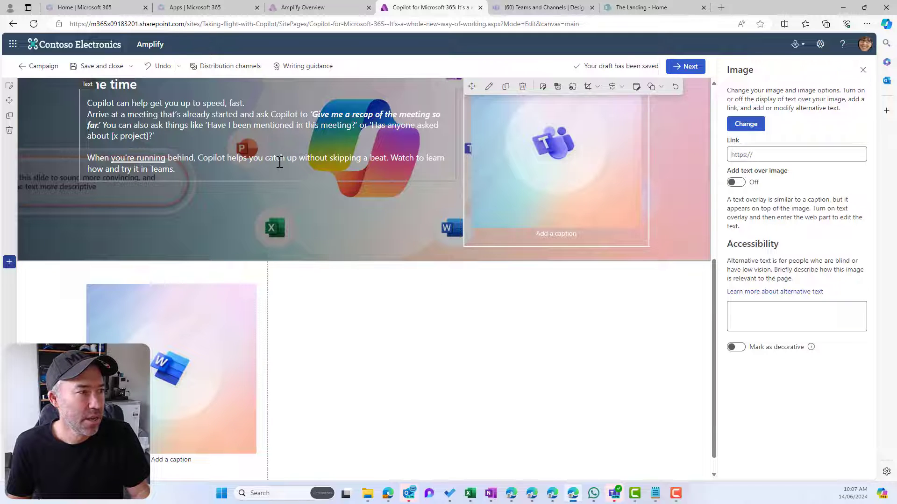
left_click(279, 162)
scroll(135, 187, "up", 2)
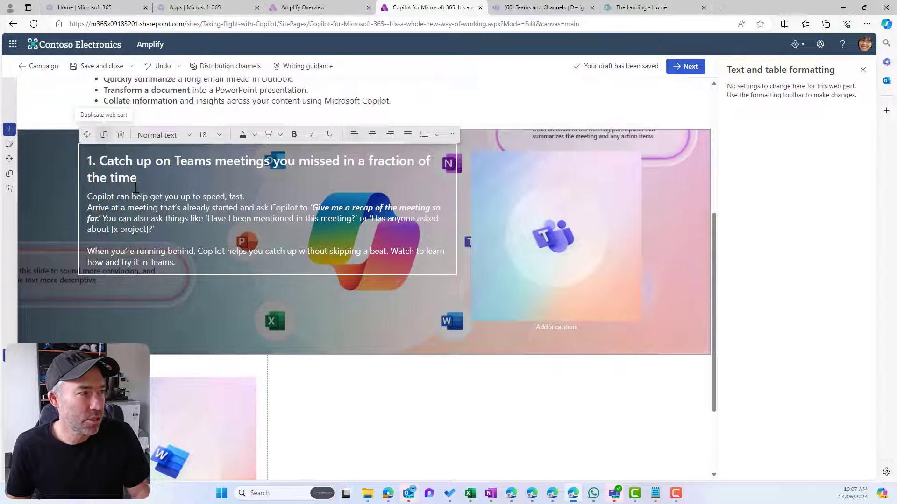
left_click(104, 135)
scroll(89, 236, "down", 1)
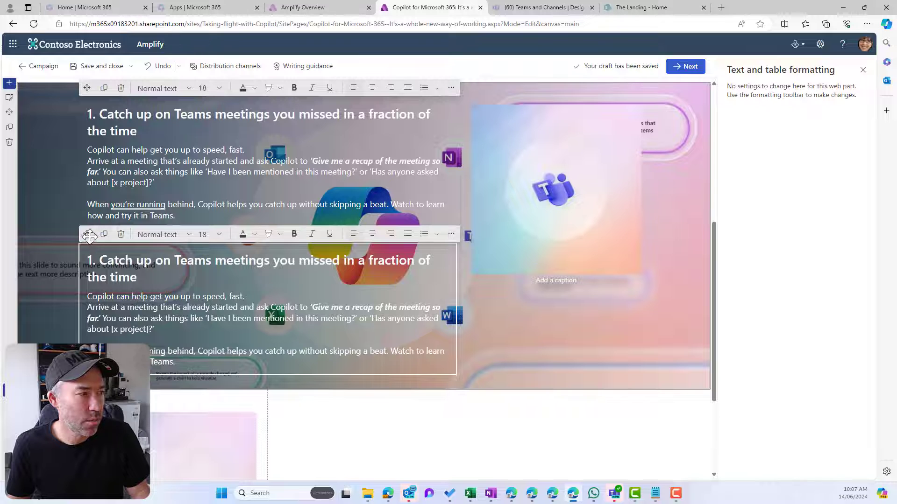
left_click_drag(89, 236, 382, 414)
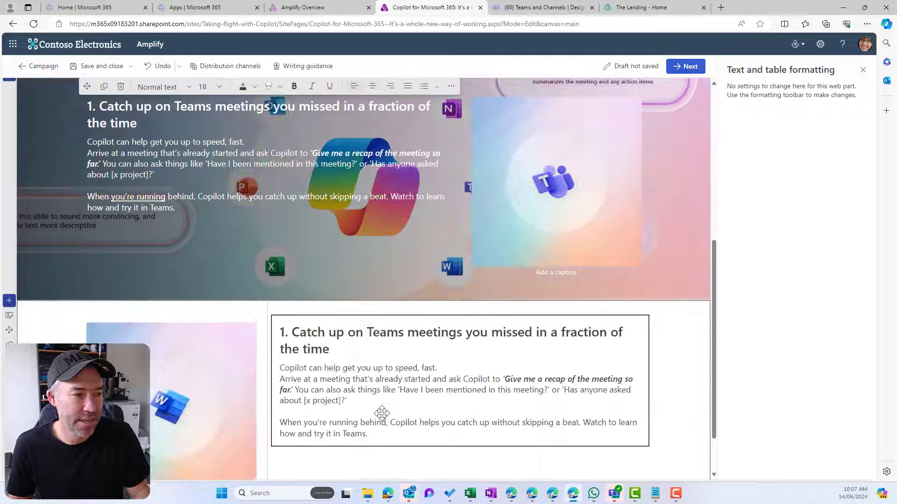
Replace the copied Text web part's heading with "2. Jumpstart the creative process of drafting a Word document" as plain text.
scroll(394, 408, "down", 2)
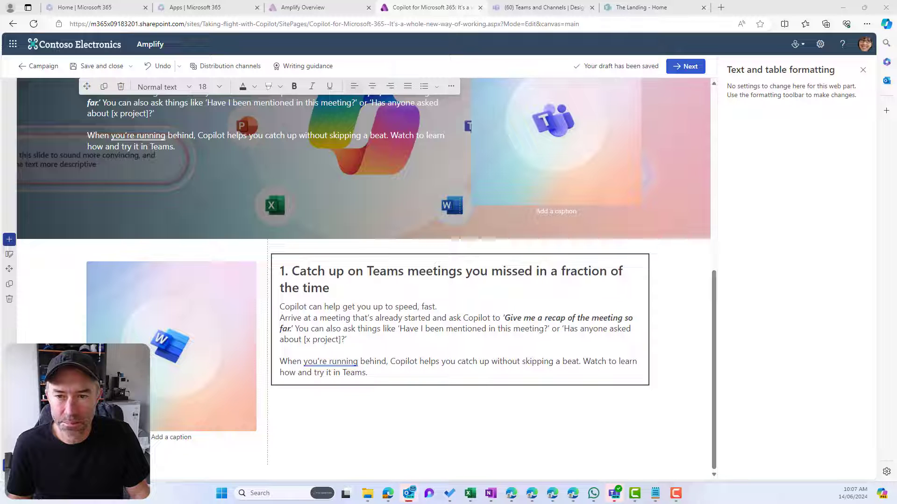
left_click_drag(348, 284, 282, 270)
right_click(290, 268)
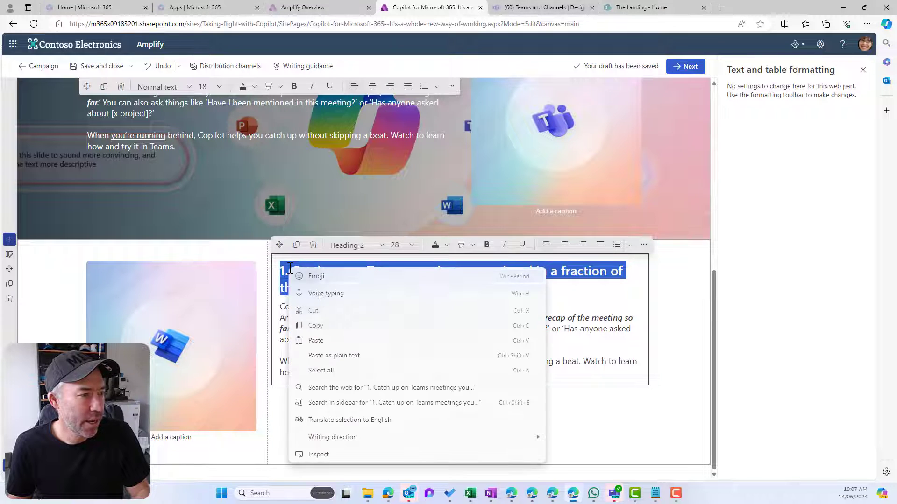
left_click(334, 355)
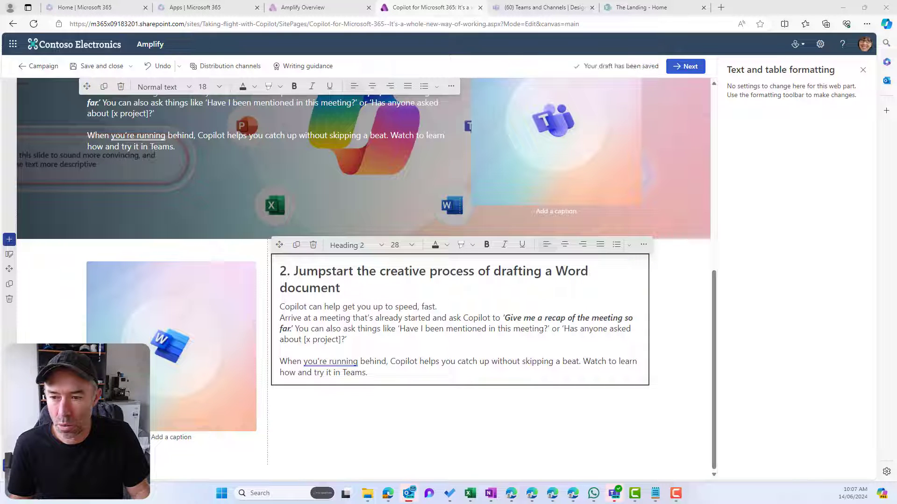
Replace the body under the "2. Jumpstart" heading with the Copilot in Word text and separate its three paragraphs with blank lines.
left_click(282, 308)
left_click_drag(282, 309, 373, 371)
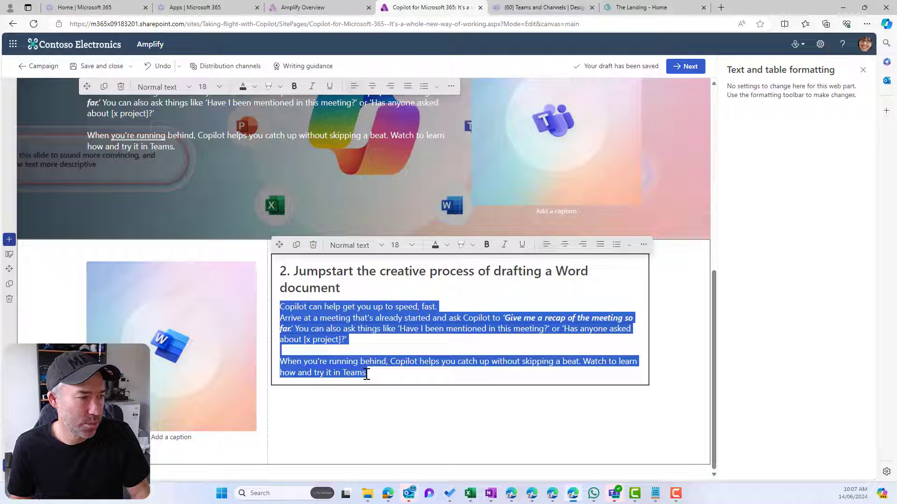
right_click(366, 374)
left_click(424, 267)
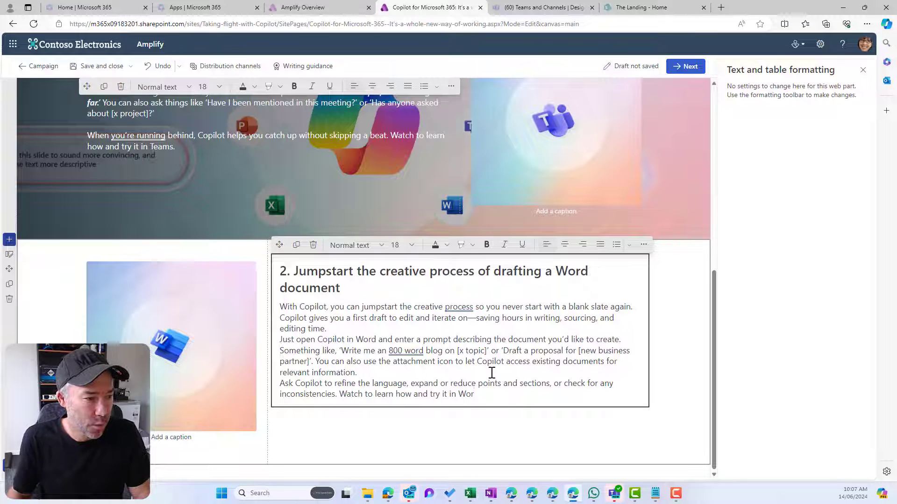
left_click(372, 329)
key("Return")
key("Return")
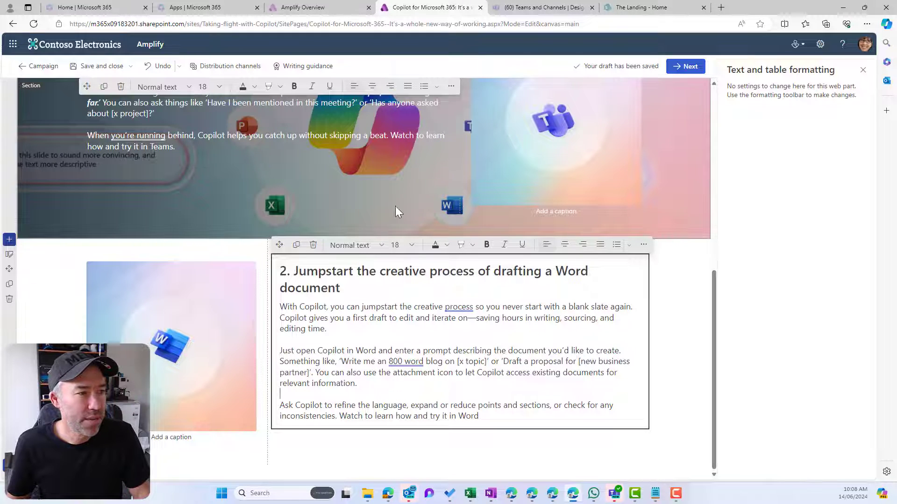
Duplicate the Teams section with the image background and move the copy below the "2. Jumpstart" section.
scroll(392, 209, "up", 4)
left_click(35, 229)
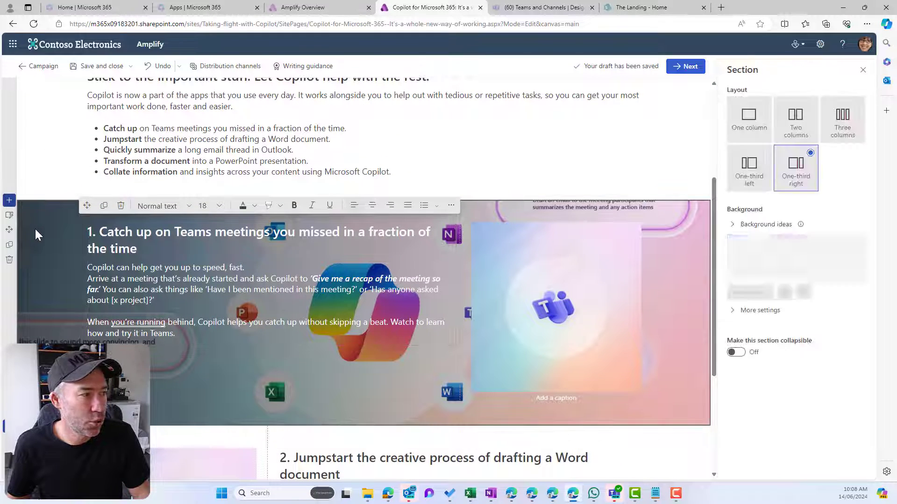
left_click(10, 247)
scroll(101, 236, "down", 4)
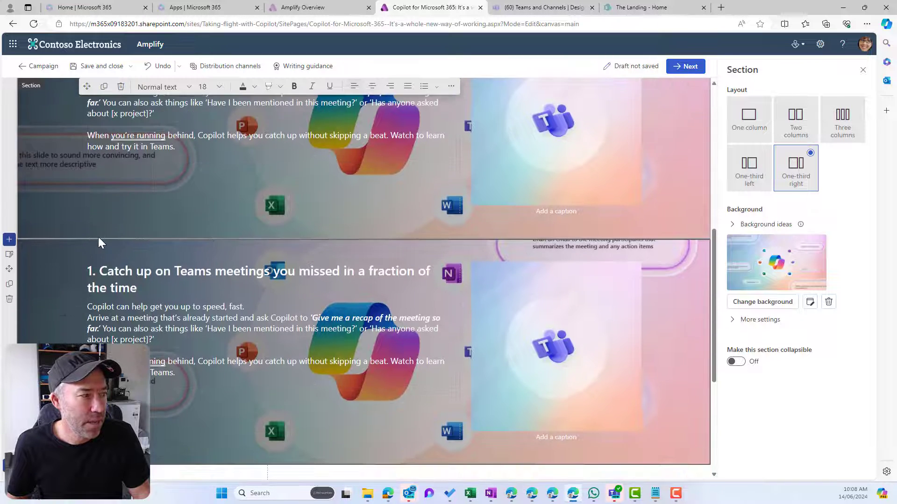
scroll(99, 238, "down", 2)
left_click_drag(9, 176, 90, 467)
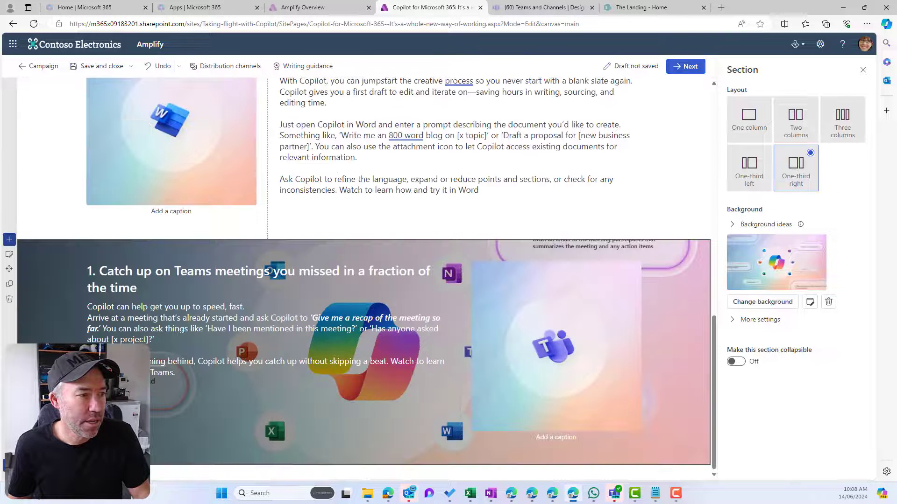
left_click(91, 273)
scroll(255, 286, "up", 9)
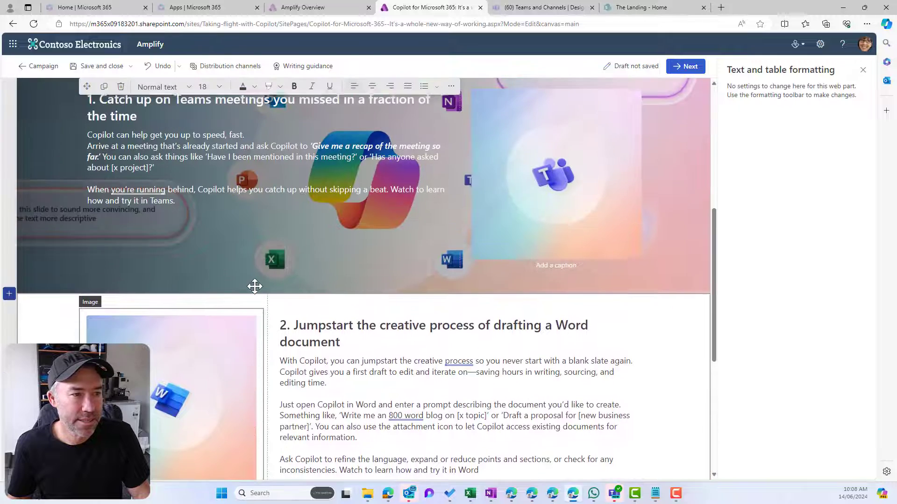
left_click(255, 285)
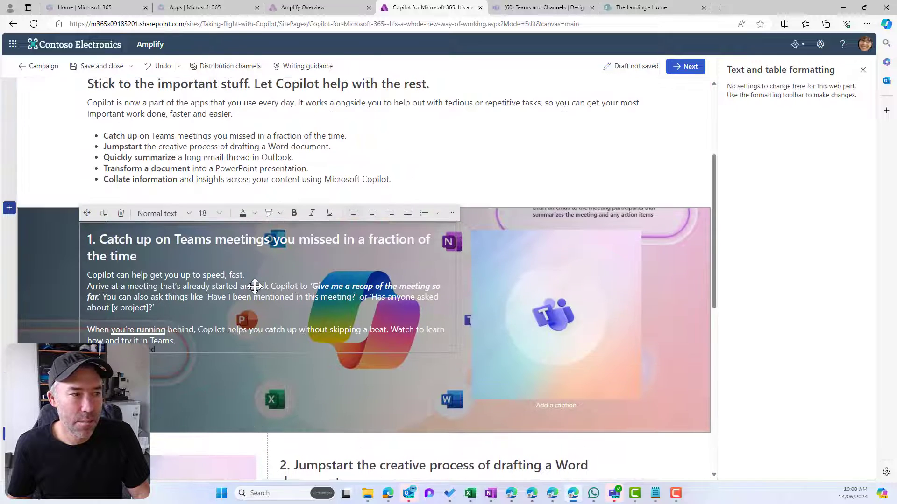
scroll(255, 286, "down", 2)
scroll(257, 284, "down", 6)
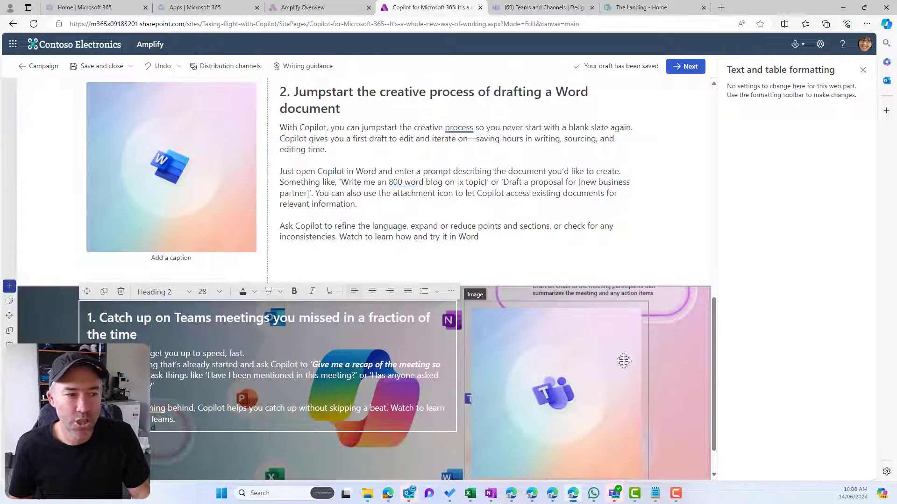
scroll(591, 363, "down", 1)
Remove the image background from the duplicated section and apply the "Light blue fading to purple" background idea.
left_click(57, 297)
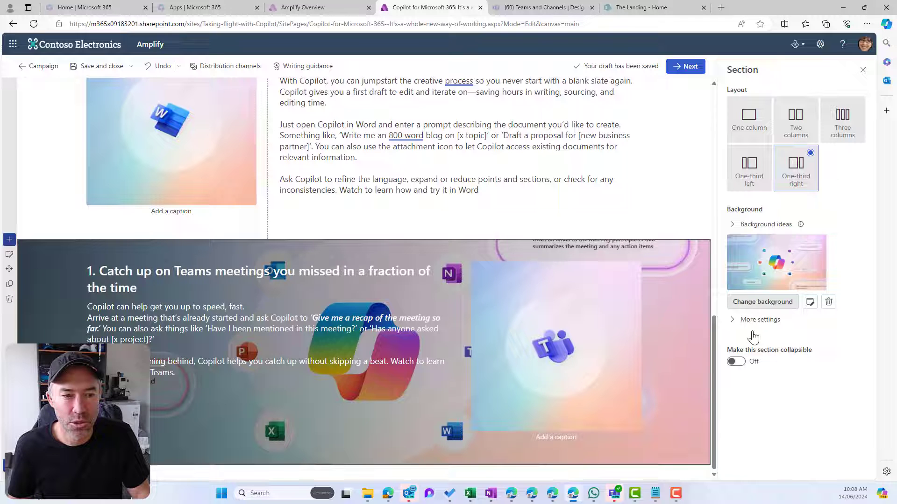
left_click(753, 304)
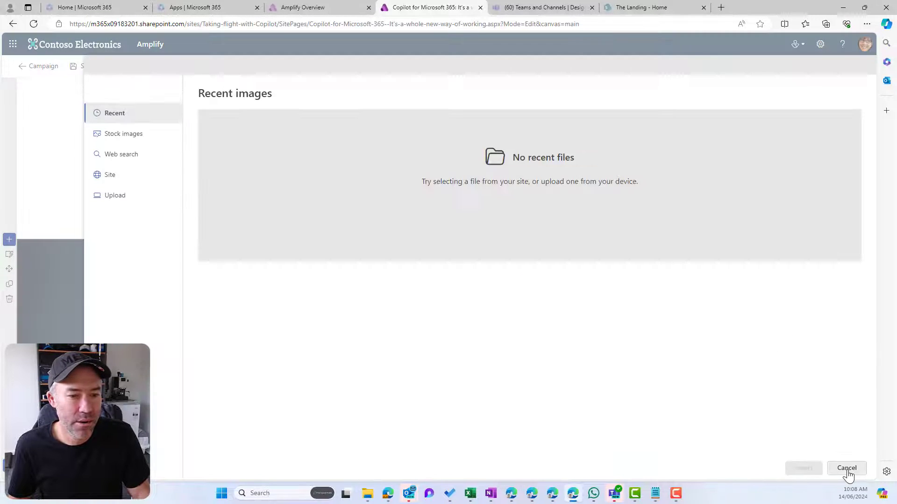
left_click(848, 471)
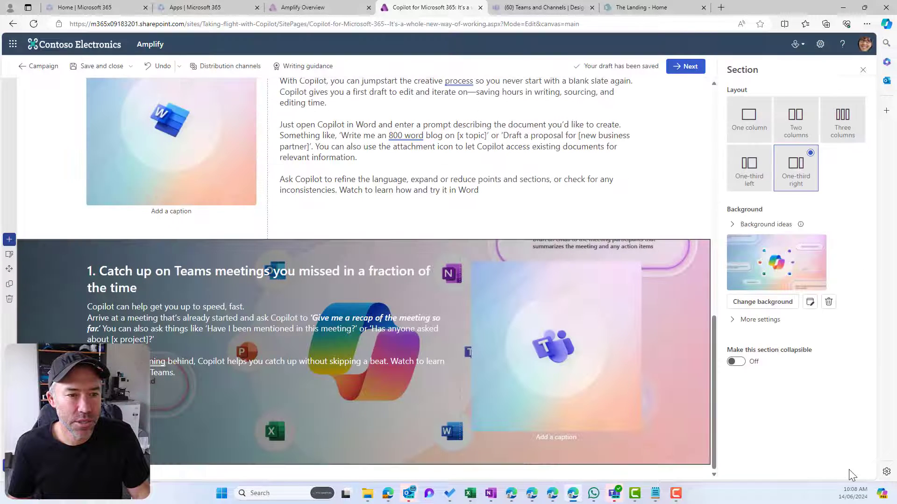
left_click(829, 302)
left_click(731, 225)
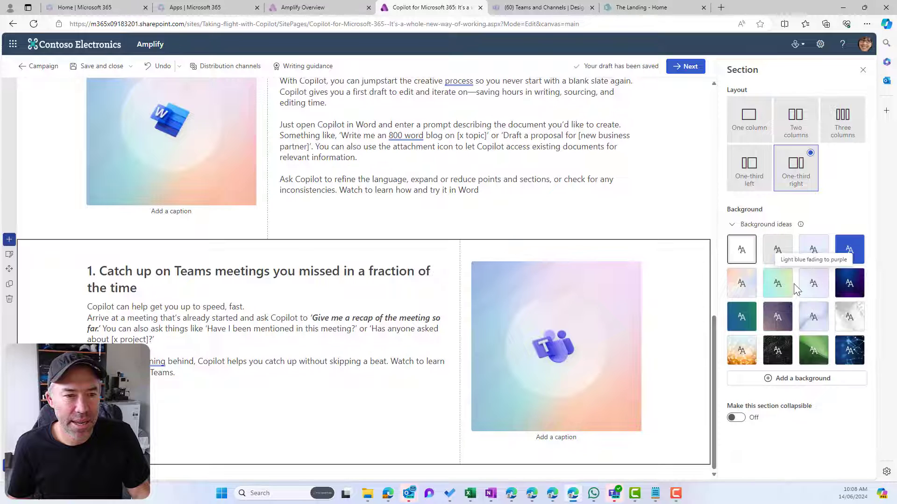
left_click(815, 287)
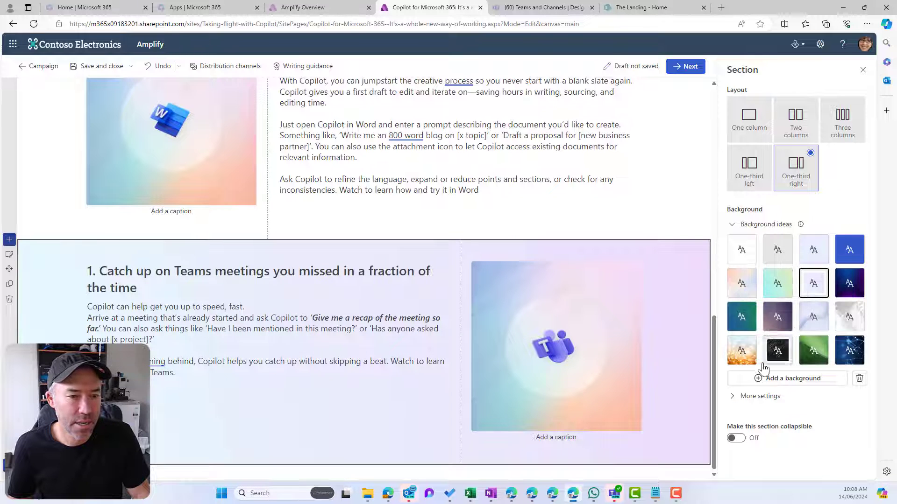
left_click(737, 396)
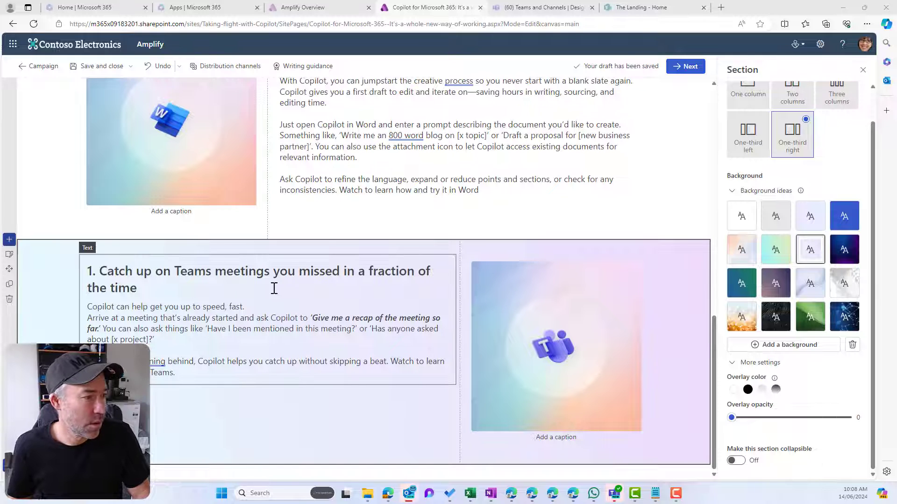
Replace the Teams heading in the gradient section with the plain text starting "4. Transform a document into a PowerPoint presentation".
left_click(140, 288)
left_click_drag(138, 289, 90, 271)
right_click(92, 273)
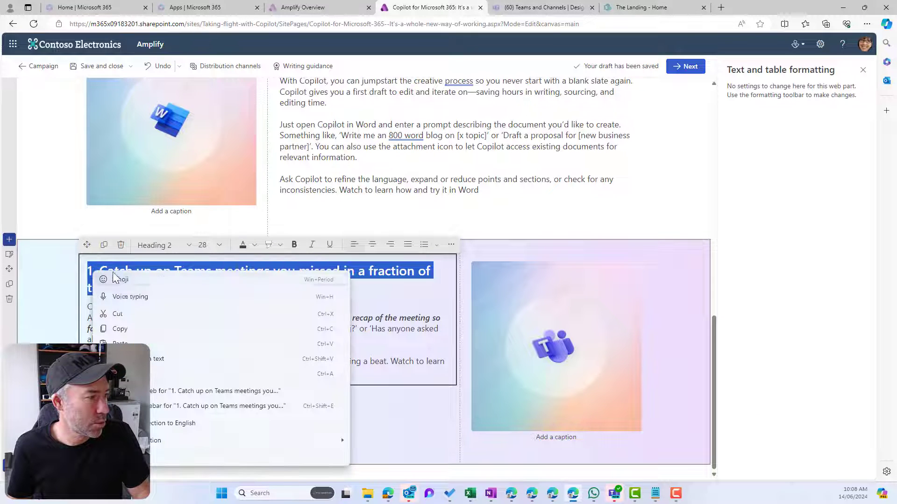
left_click(149, 358)
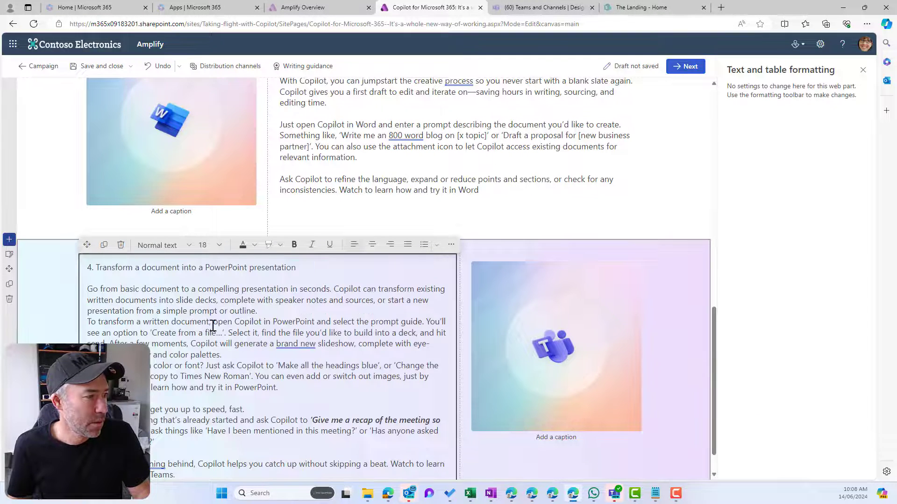
scroll(343, 283, "down", 1)
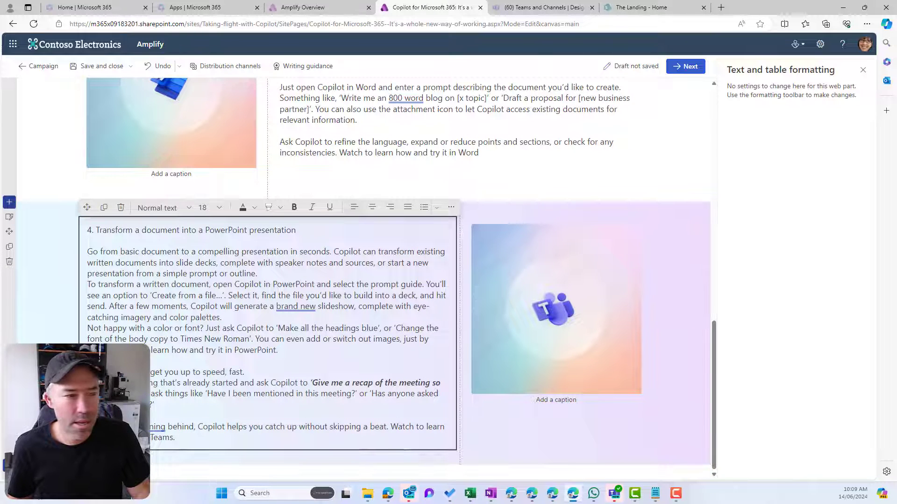
Replace the Teams picture in the gradient section with the uploaded image Copilot_Post_Square_2.
left_click(604, 294)
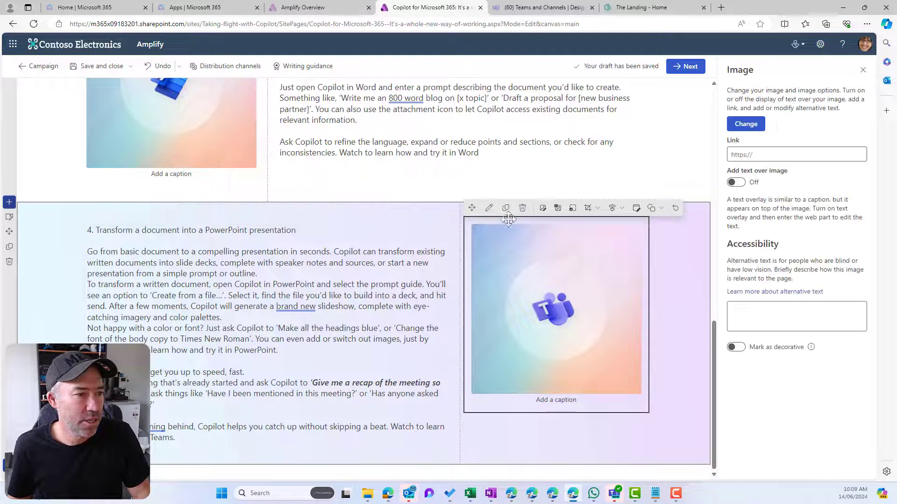
left_click(754, 124)
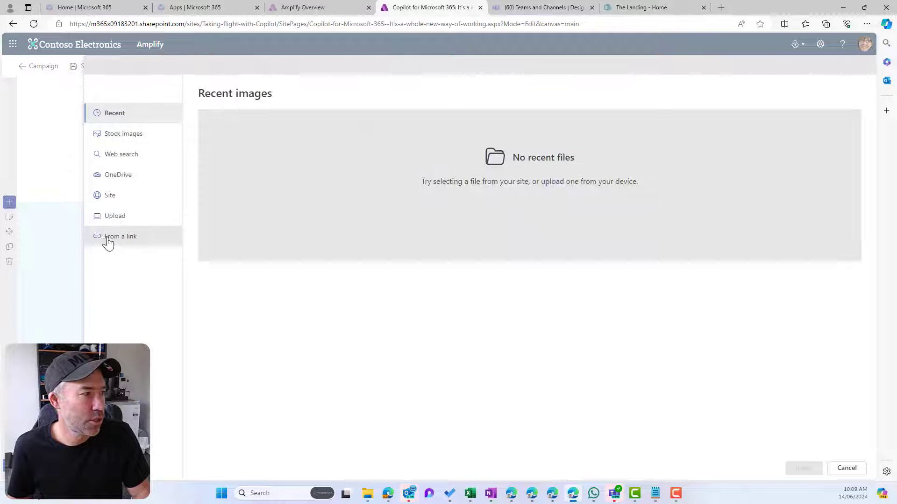
left_click(118, 219)
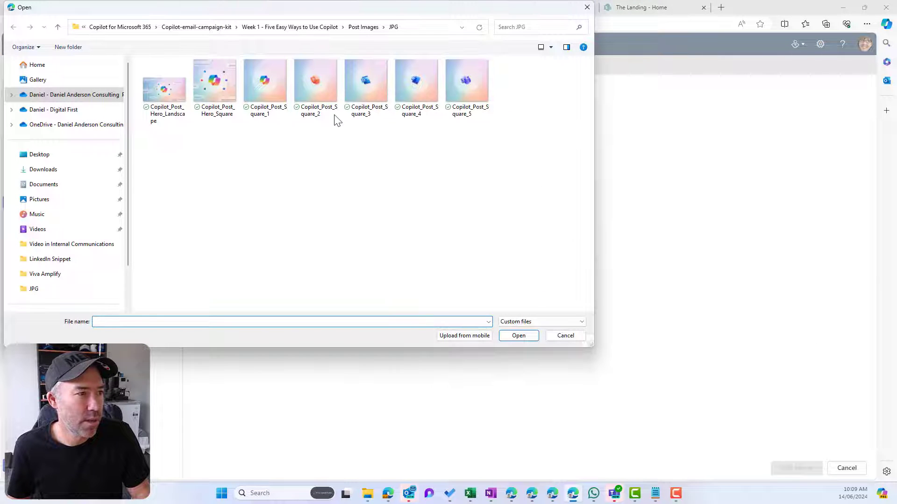
double_click(323, 85)
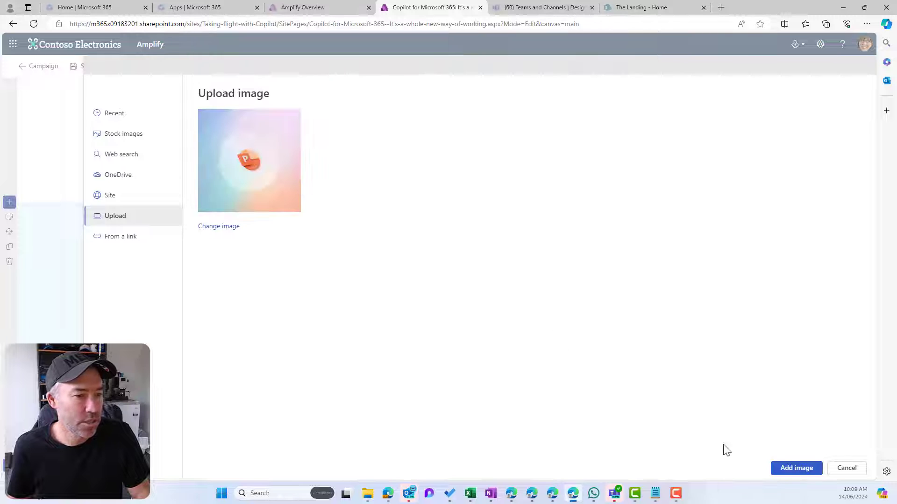
left_click(794, 469)
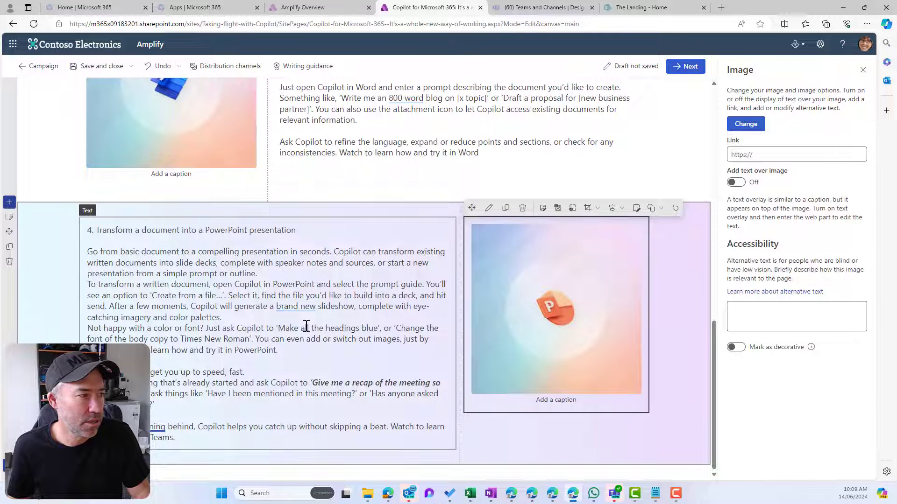
Format the line "4. Transform a document into a PowerPoint presentation" as Heading 2.
left_click_drag(313, 232, 80, 236)
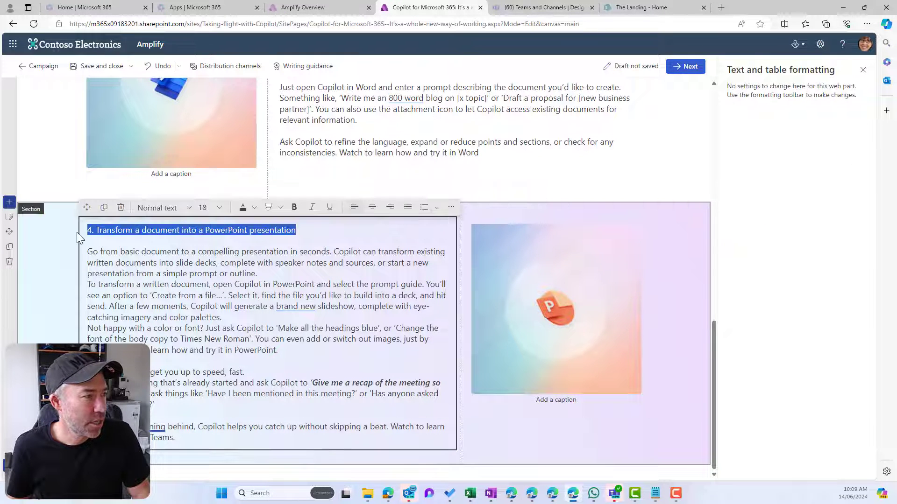
left_click(154, 207)
left_click(159, 224)
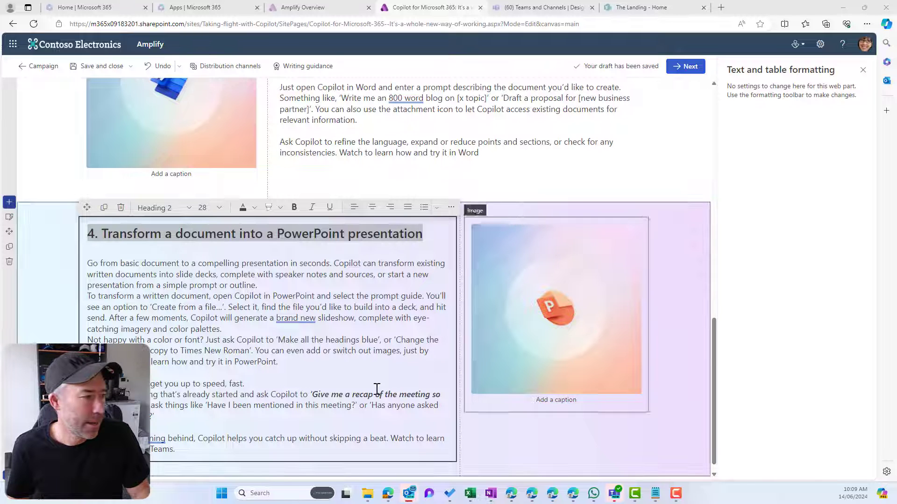
Delete the leftover Teams paragraphs and the PowerPoint body text below the "4. Transform a document" heading.
left_click(189, 446)
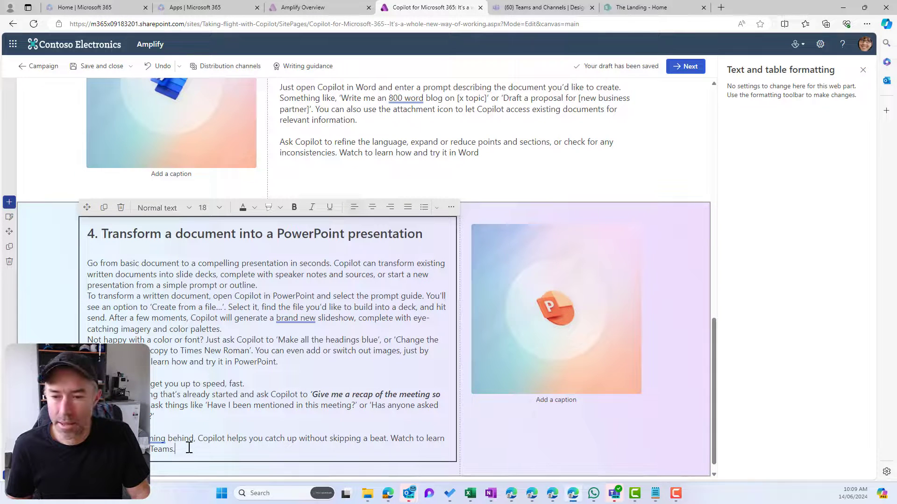
left_click_drag(189, 447, 131, 384)
key("BackSpace")
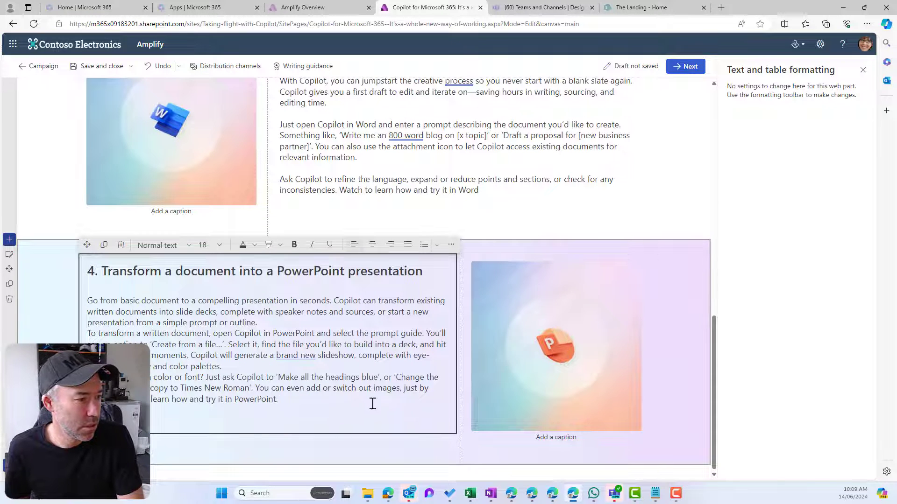
left_click_drag(337, 388, 234, 376)
left_click_drag(299, 398, 92, 305)
key("BackSpace")
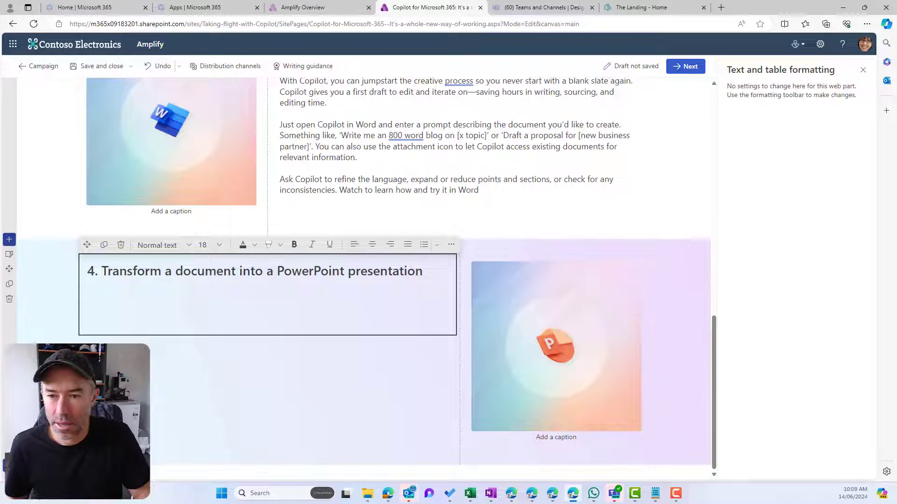
Add the body paragraph starting "Go from basic document to a compelling presentation in seconds" below the "4. Transform a document" heading.
key("alt+Tab")
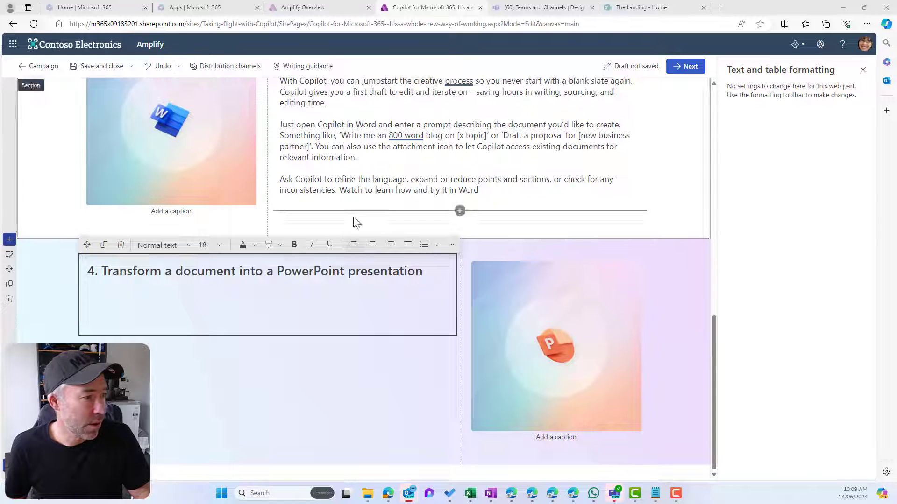
left_click(276, 297)
type("Go from basic document to a compelling presentation in seconds. Copilot can transform existing written documents into slide decks, complete with speaker notes and sources, or start a new presentation from a simple prompt or outline.")
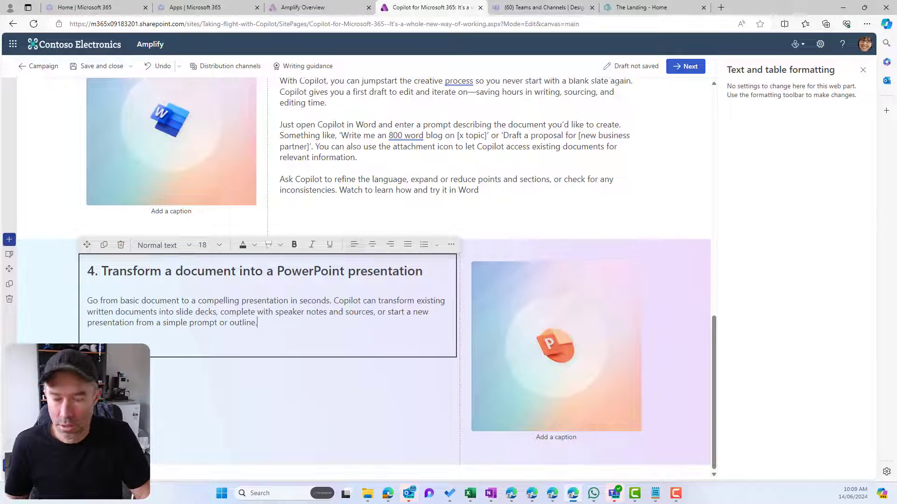
key("Return")
Add the paragraphs starting "To transform a written document" and "Not happy with a color or font?" to the PowerPoint section's text.
key("alt+Tab")
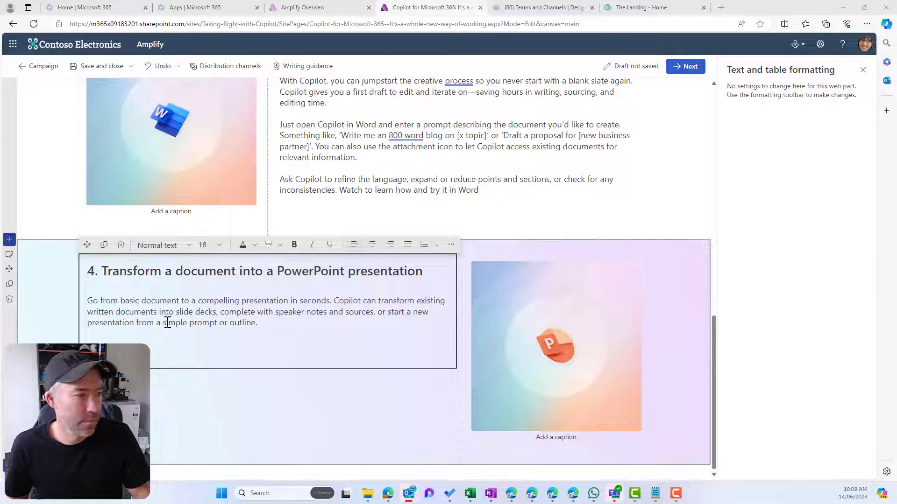
left_click(158, 331)
key("Return")
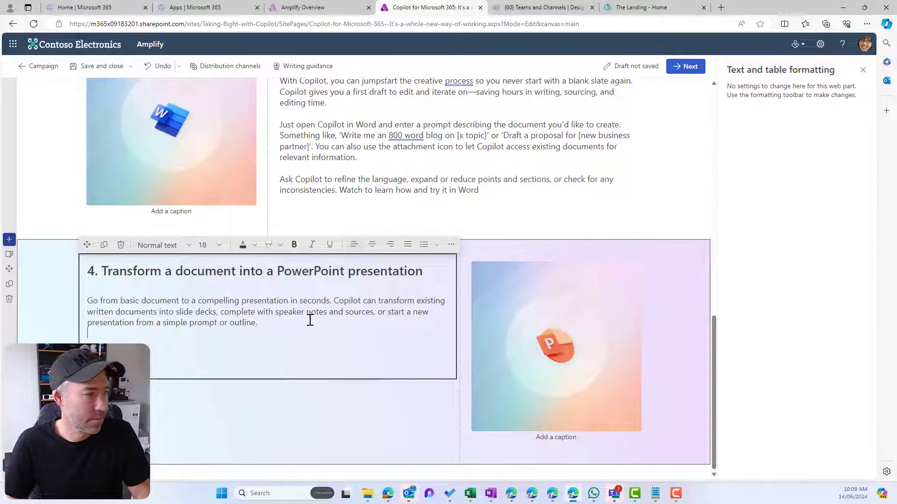
type("To transform a written document, open Copilot in PowerPoint and select the prompt guide. You'll see 'Create from a file…'. Select it, find the file you'd like to build into a deck, and in a few moments, Copilot will generate a brand new slideshow, complete with eye-catching imagery and color palettes.")
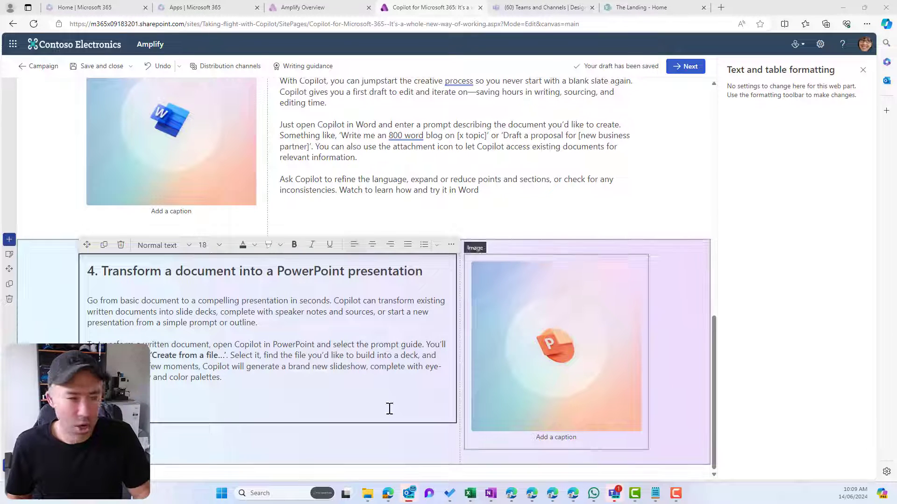
left_click(241, 397)
key("ctrl+v")
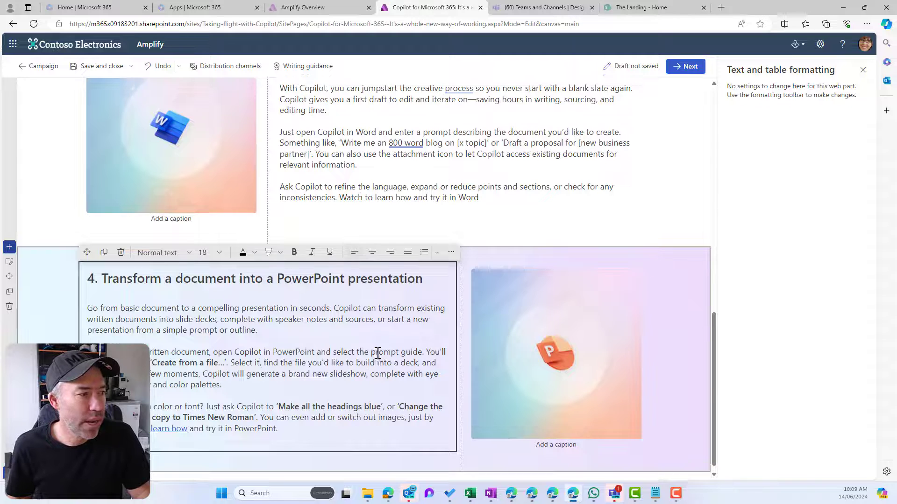
Close the image settings and proceed from the main draft to the publication's Outlook preview.
scroll(380, 353, "up", 15)
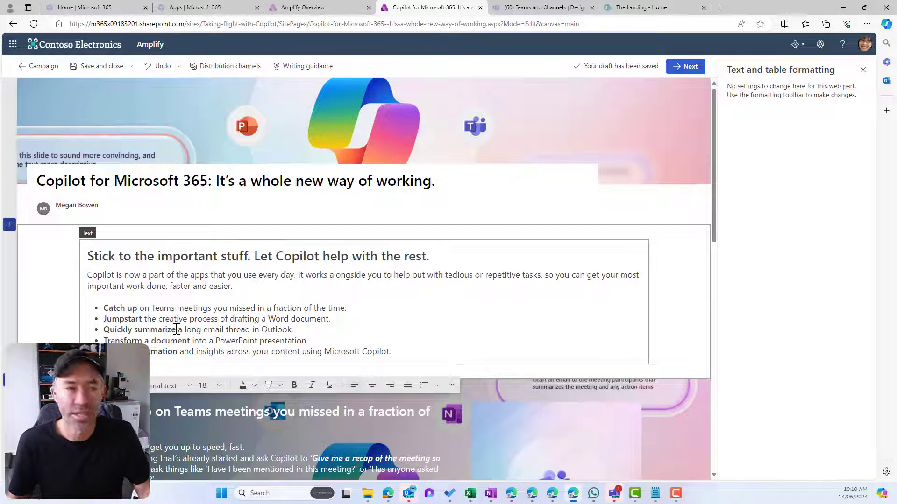
scroll(360, 312, "down", 3)
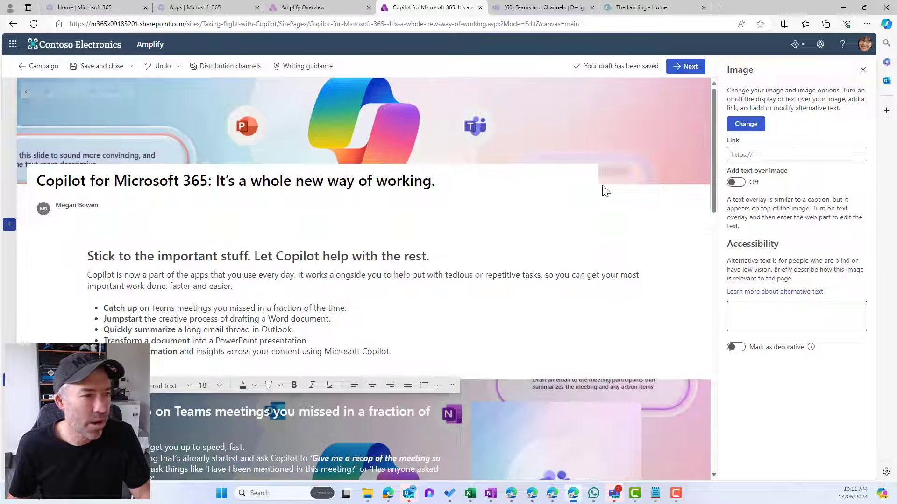
left_click(862, 69)
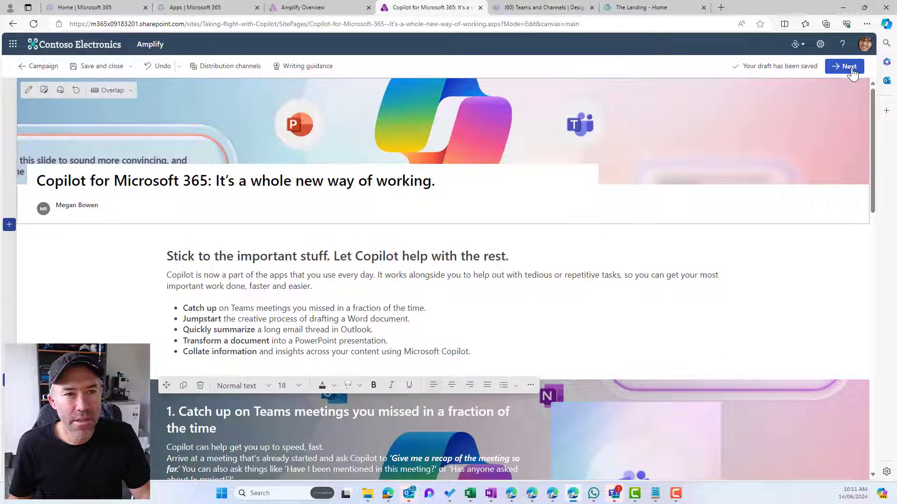
left_click(848, 66)
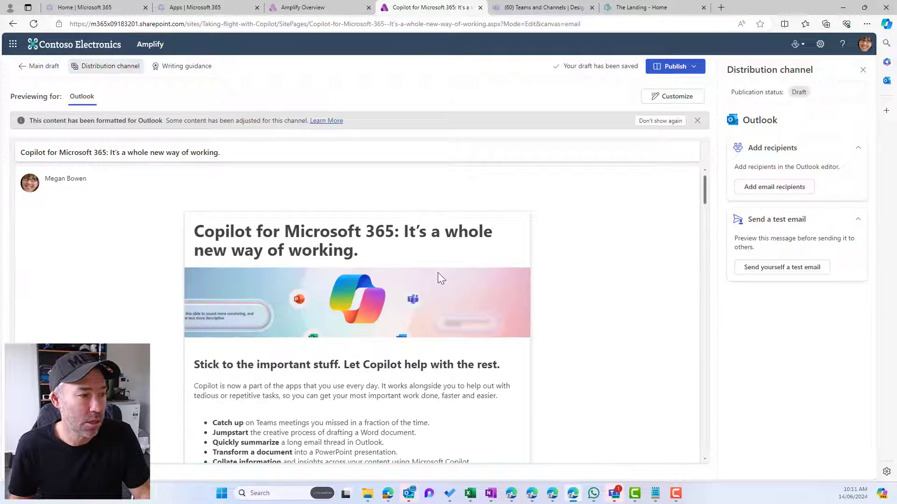
Examine the Outlook preview from the banner through the last section, checking section backgrounds and the order of pictures and text.
scroll(452, 279, "down", 3)
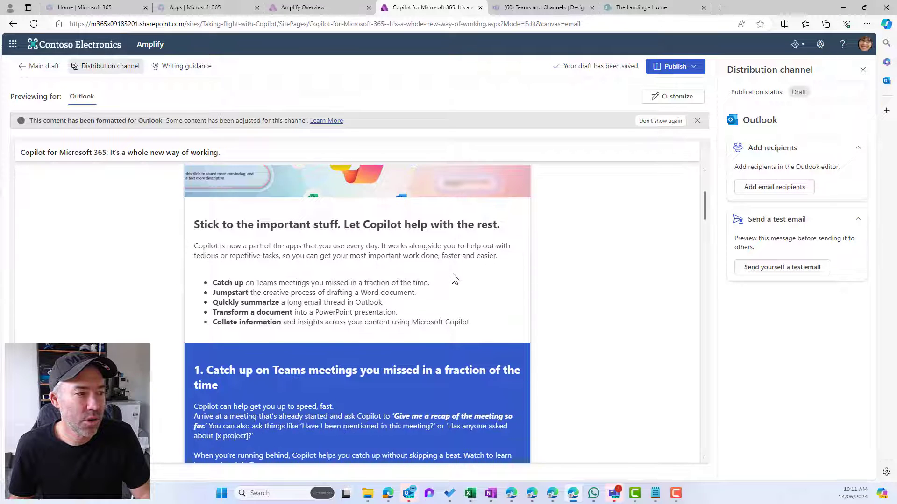
scroll(452, 279, "down", 4)
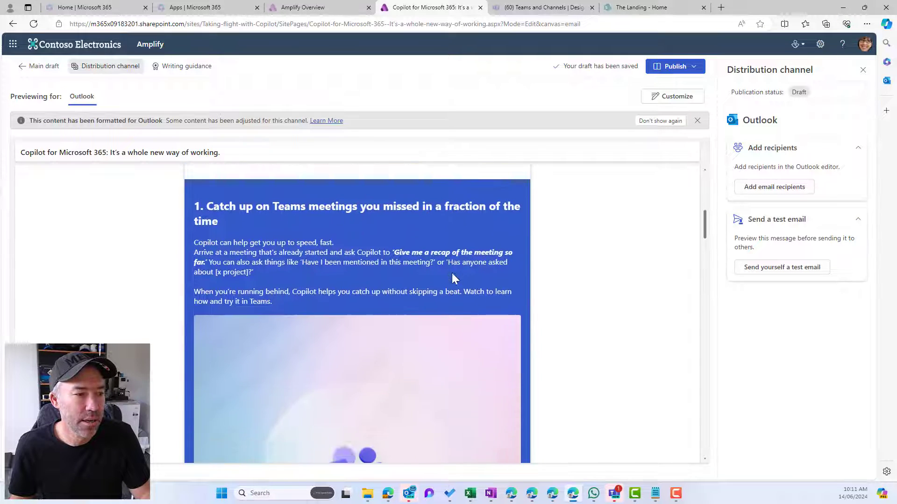
scroll(452, 275, "down", 9)
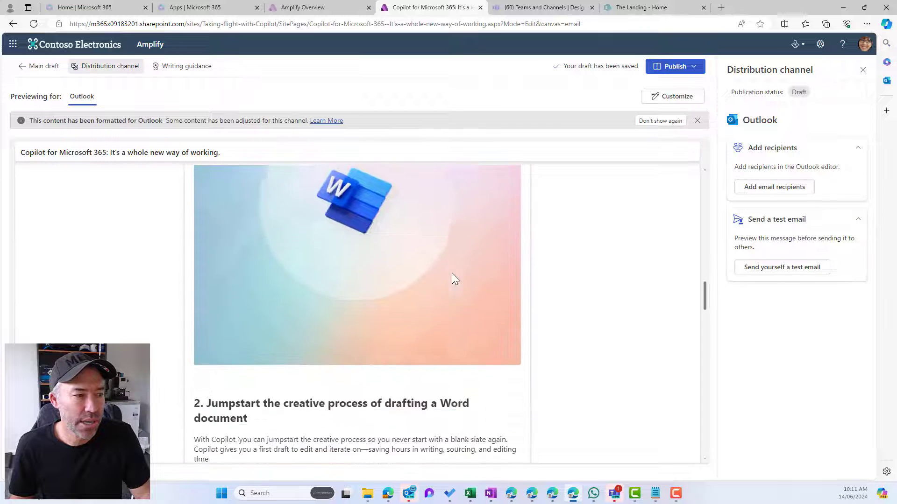
scroll(452, 273, "down", 10)
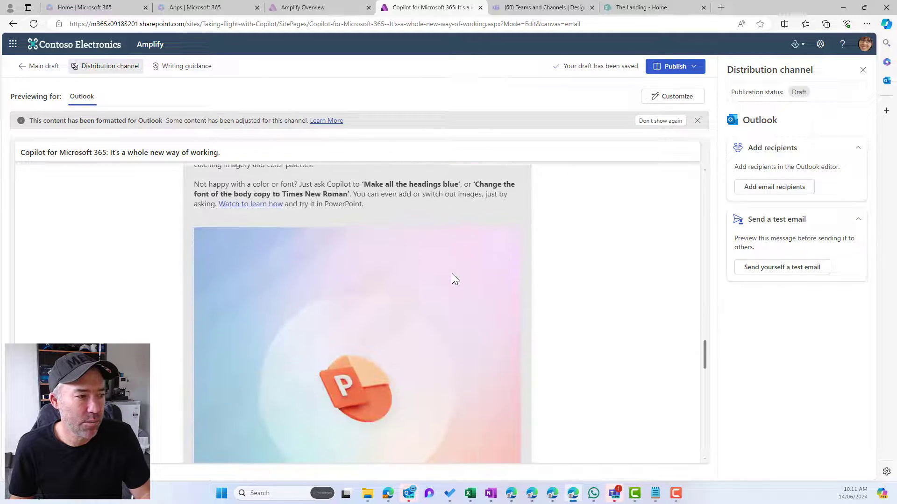
scroll(452, 274, "down", 12)
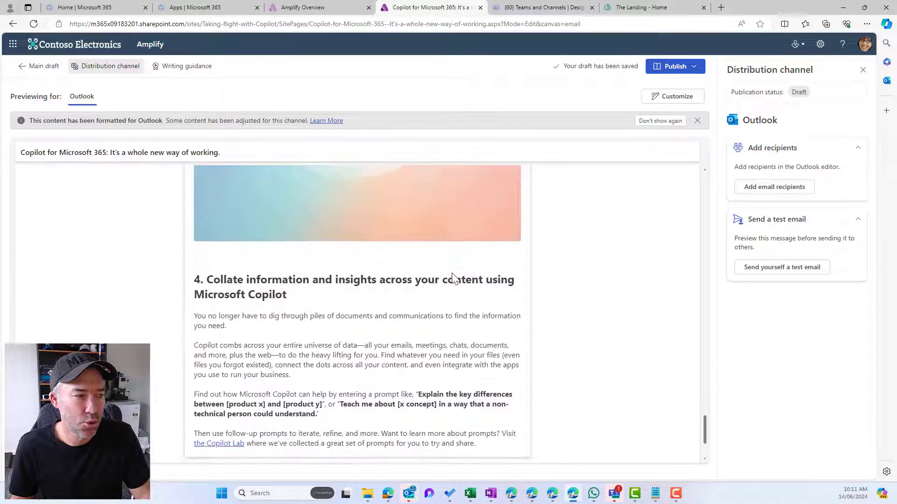
scroll(452, 275, "down", 2)
left_click_drag(706, 445, 705, 201)
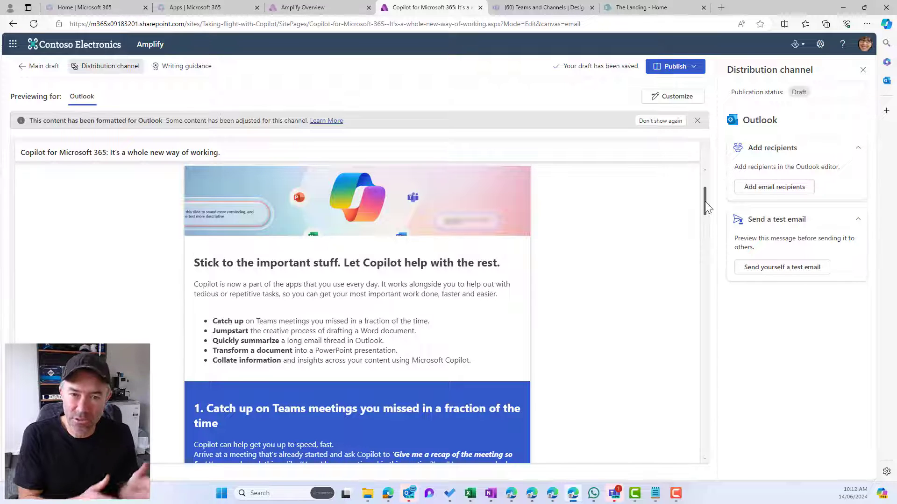
scroll(395, 279, "down", 5)
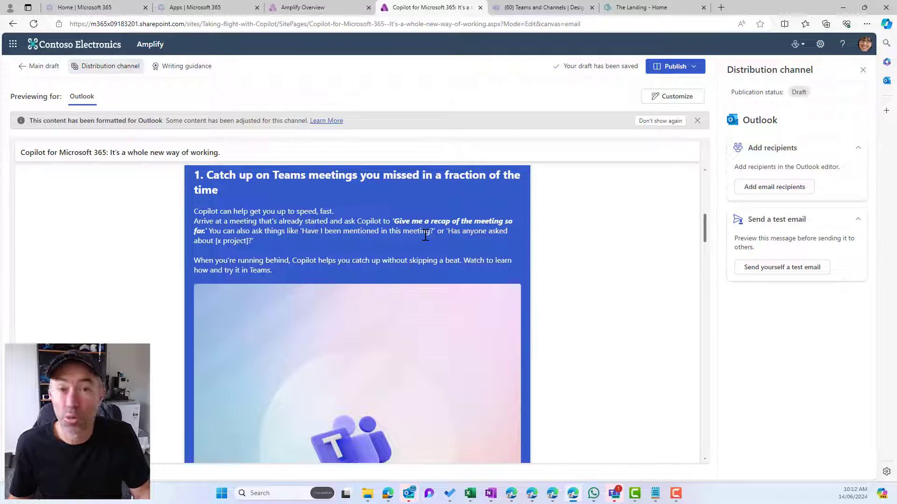
scroll(426, 235, "down", 5)
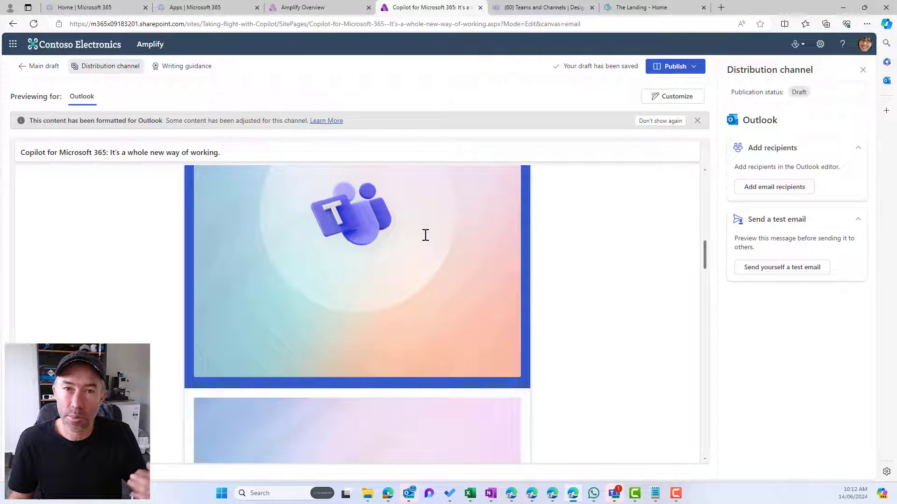
scroll(425, 235, "down", 5)
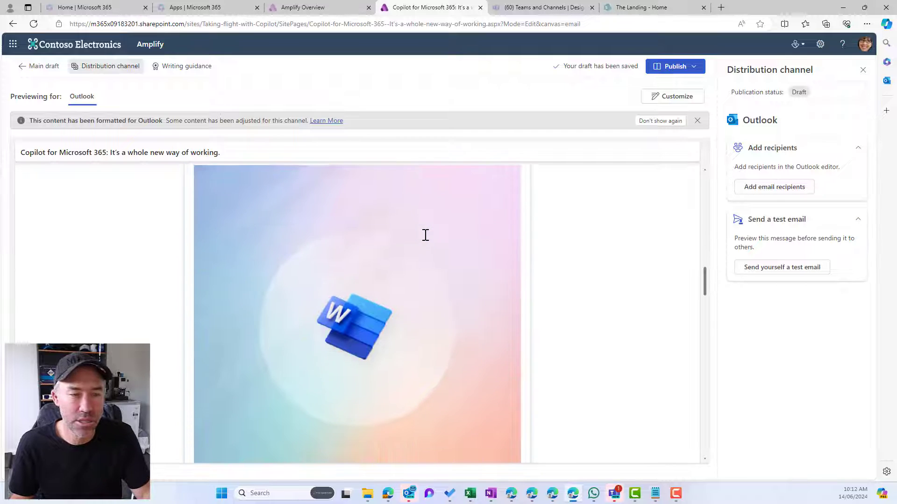
scroll(426, 235, "down", 10)
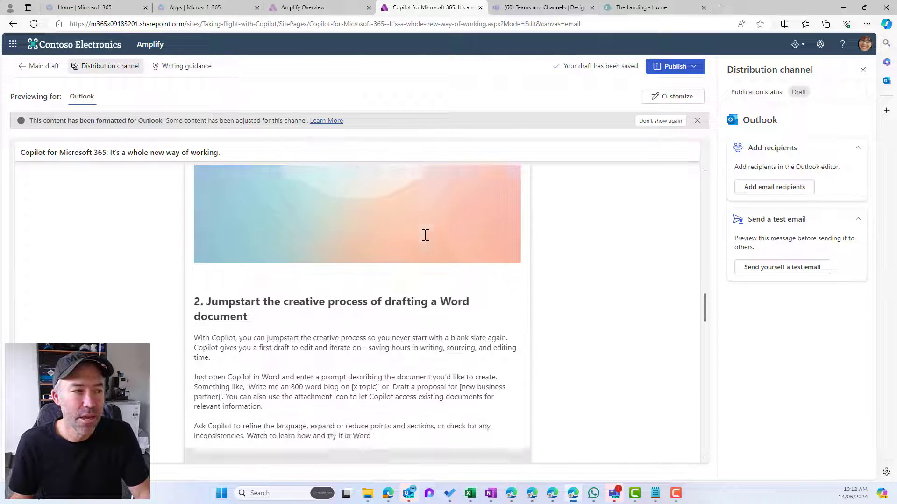
scroll(426, 235, "up", 12)
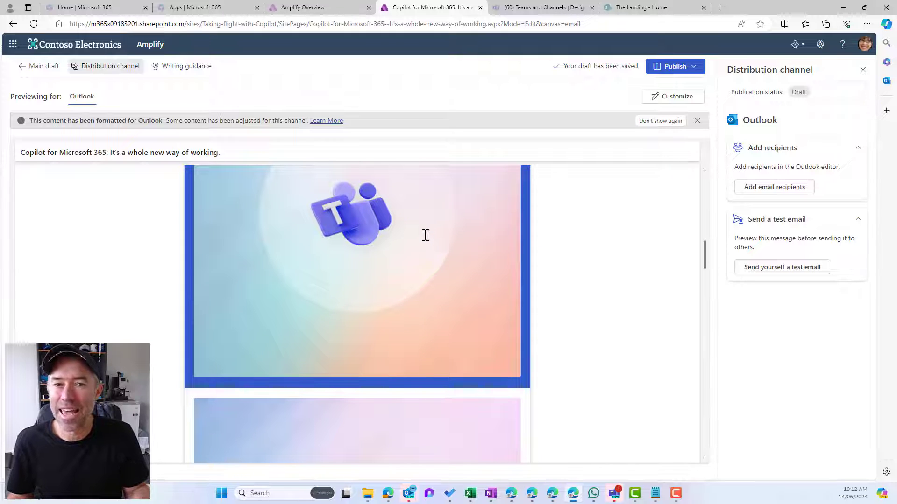
scroll(426, 235, "down", 5)
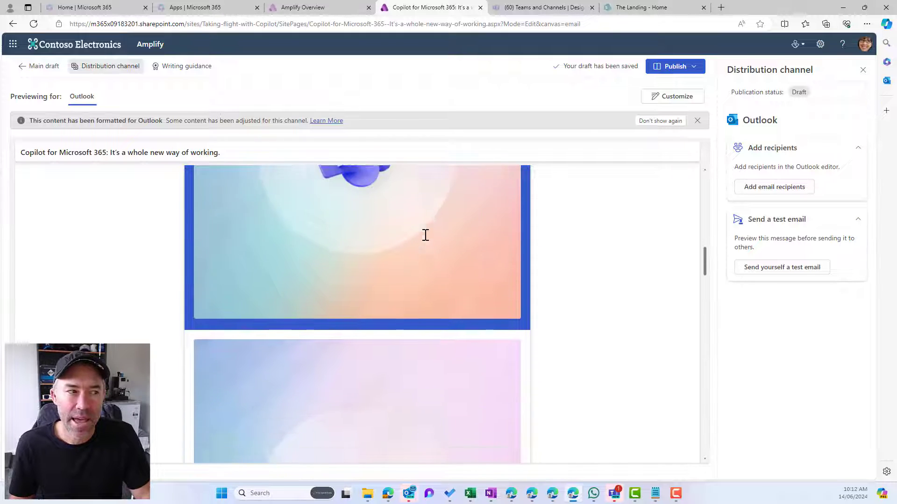
scroll(426, 235, "up", 5)
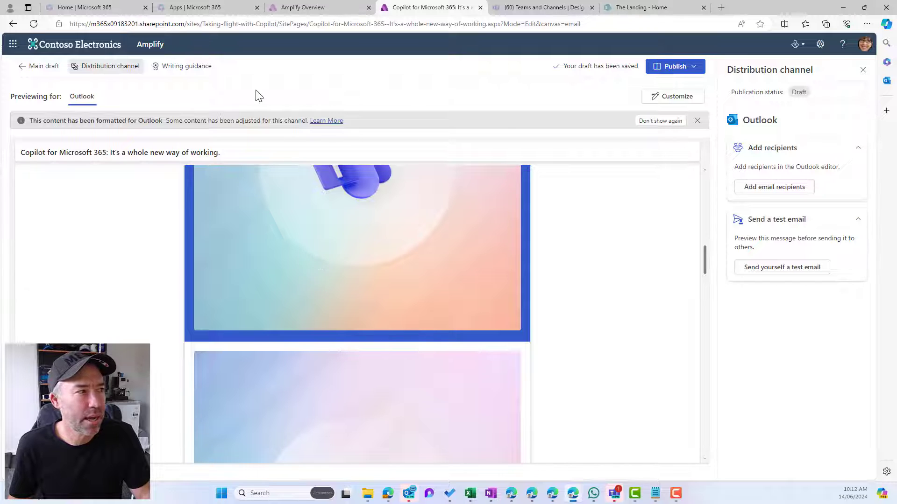
Return to the main draft and set the "3. Transform a document" section's layout to One-third left.
left_click(34, 69)
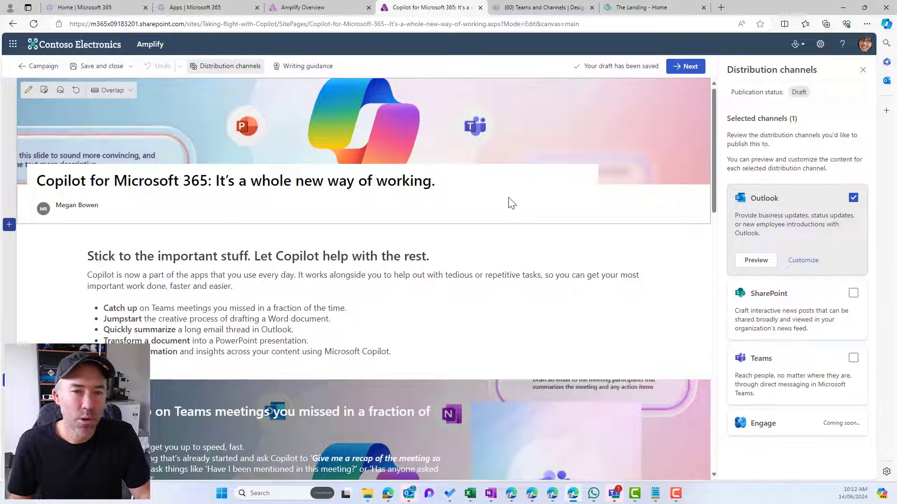
scroll(511, 204, "down", 3)
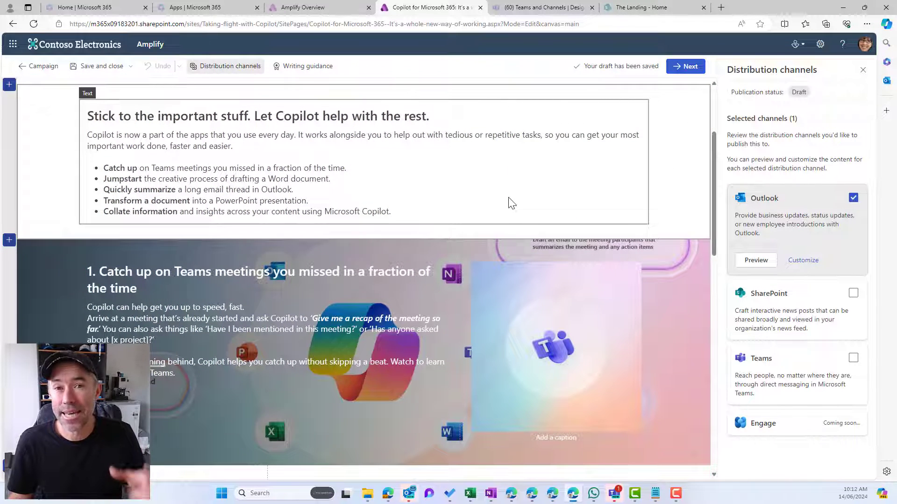
scroll(509, 197, "down", 7)
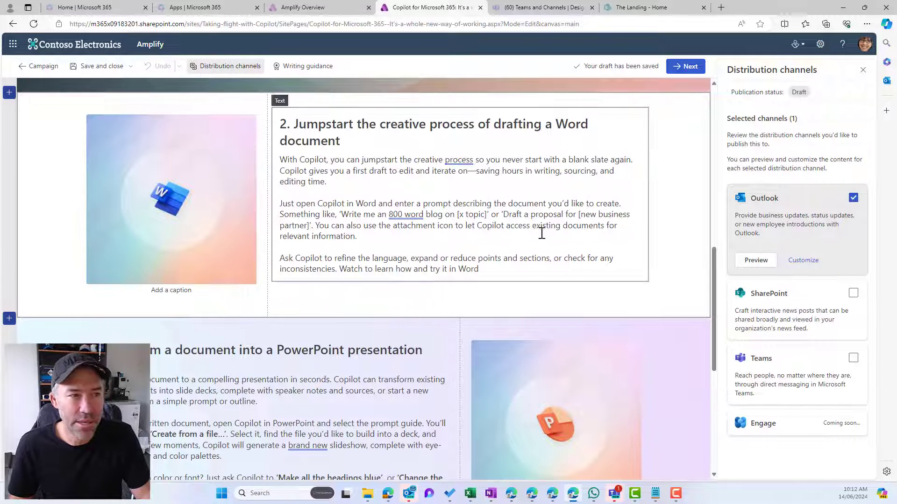
scroll(531, 306, "down", 2)
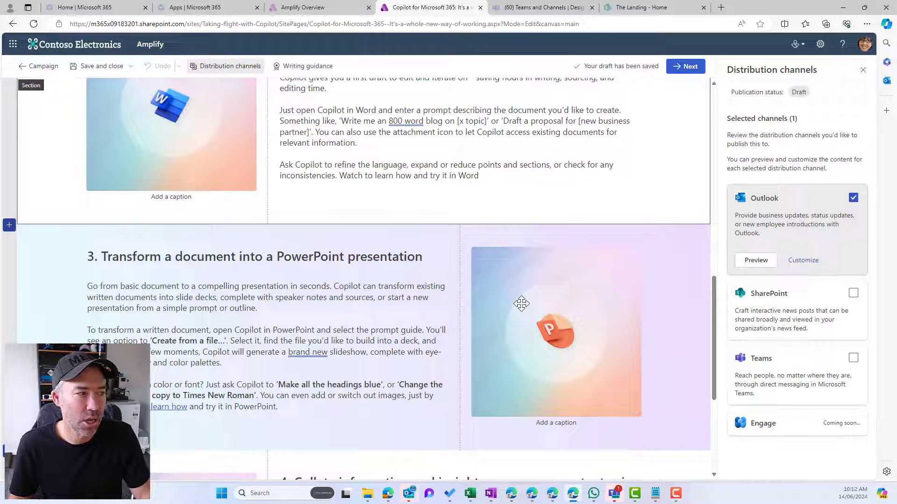
left_click(49, 285)
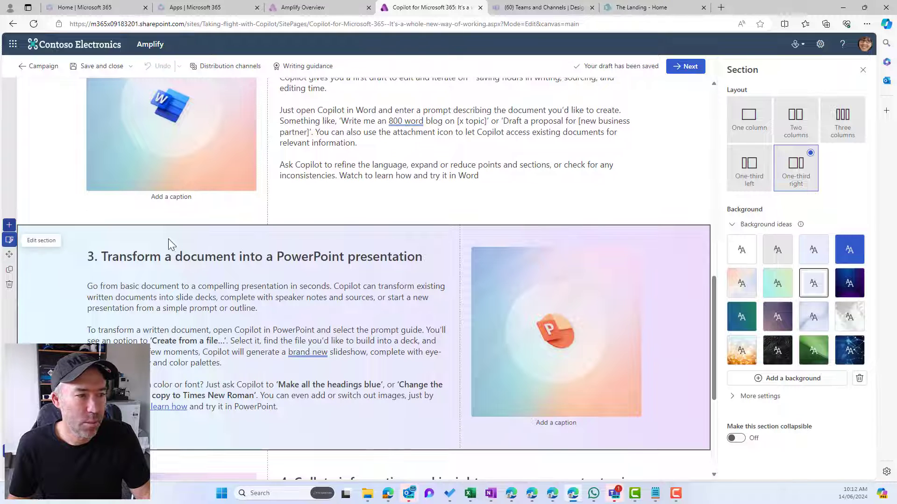
left_click(751, 180)
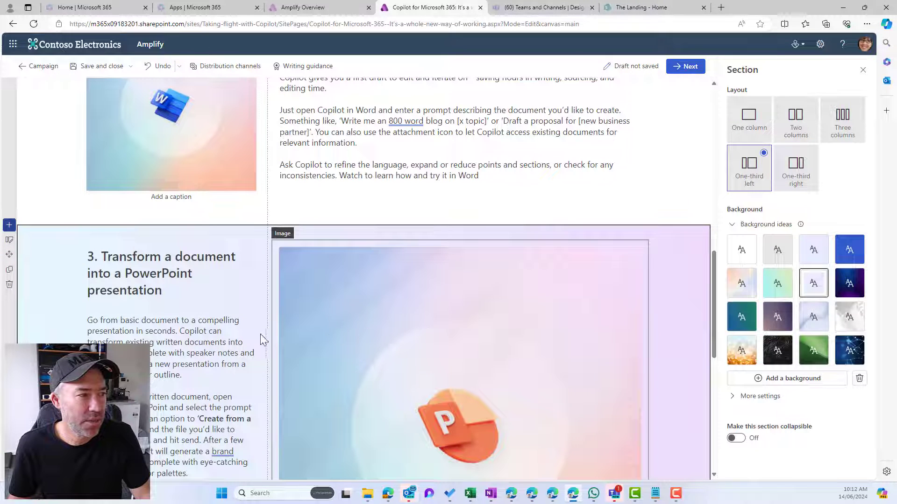
Swap the PowerPoint section's contents so the picture sits in the narrow column and the text in the wide one.
left_click(121, 302)
left_click_drag(87, 230, 354, 246)
scroll(356, 256, "down", 7)
left_click(289, 261)
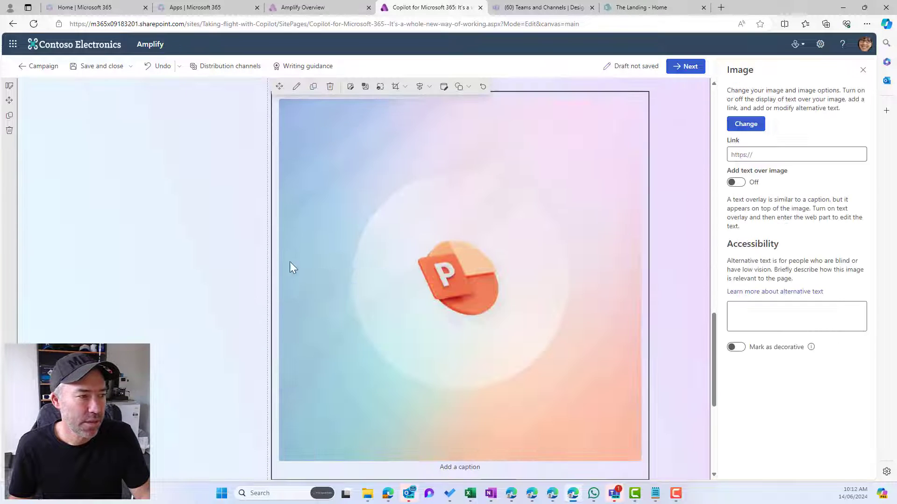
scroll(290, 233, "up", 2)
left_click_drag(279, 179, 110, 146)
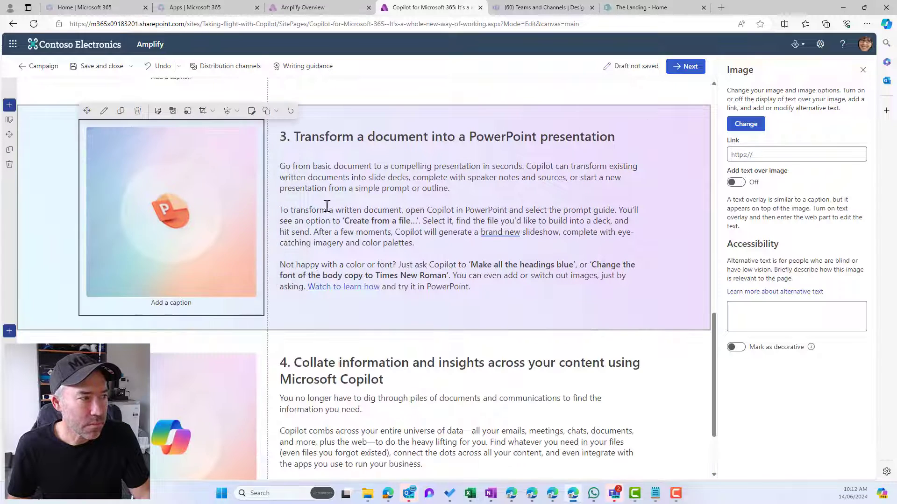
Set the layout of the "1. Catch up on Teams meetings" section to One-third left.
scroll(457, 224, "down", 2)
scroll(458, 225, "up", 10)
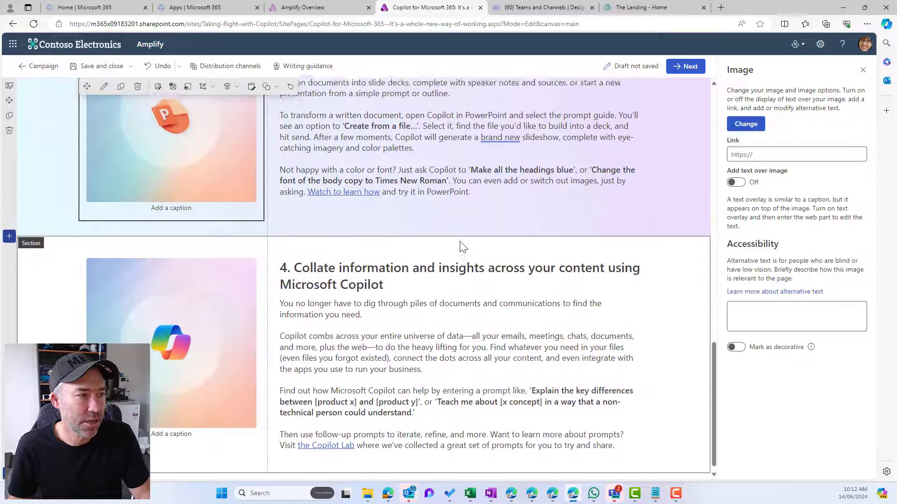
scroll(460, 241, "up", 3)
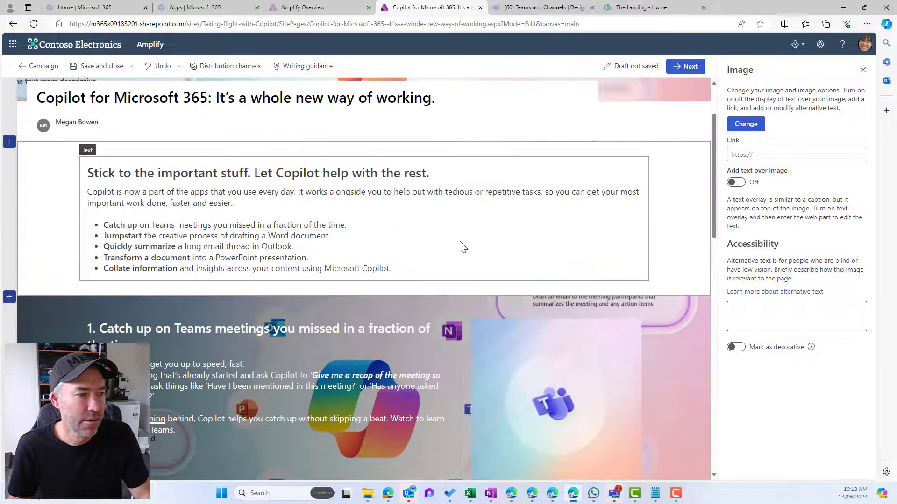
scroll(513, 376, "down", 4)
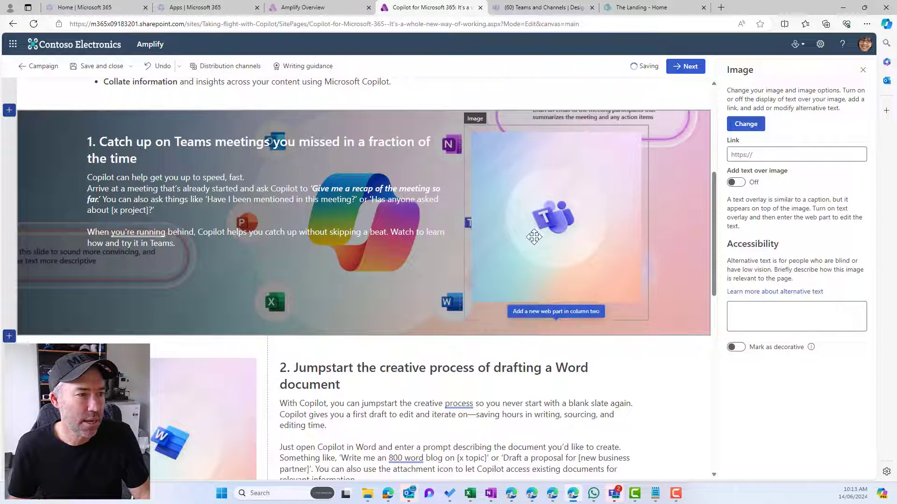
left_click(523, 224)
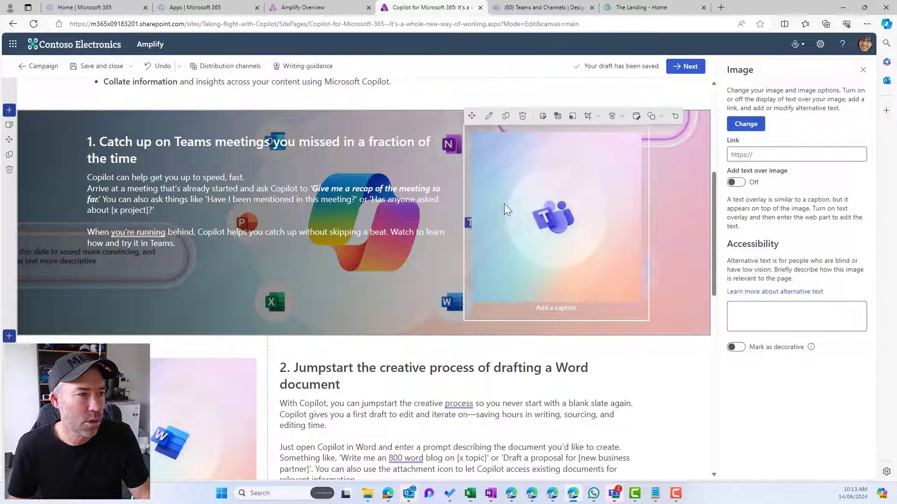
left_click(9, 126)
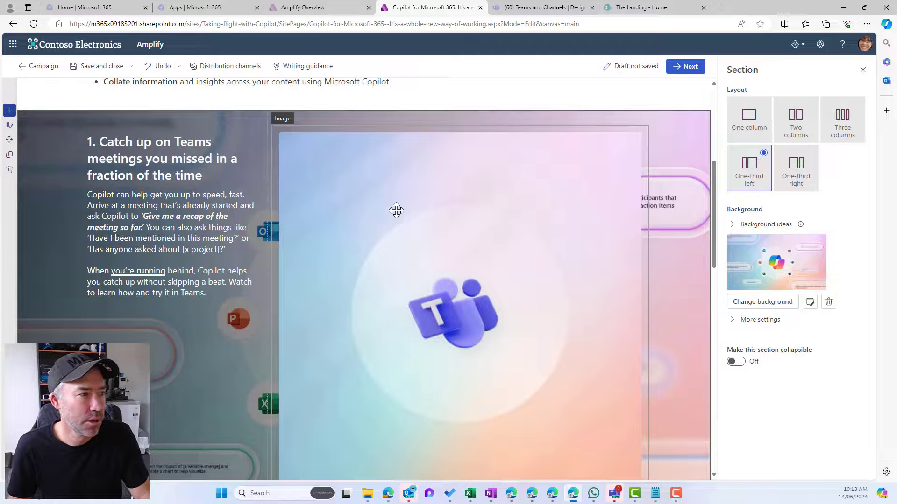
Swap the Teams section's contents so the text sits in the wide column and the picture in the narrow one.
left_click(335, 195)
left_click(133, 162)
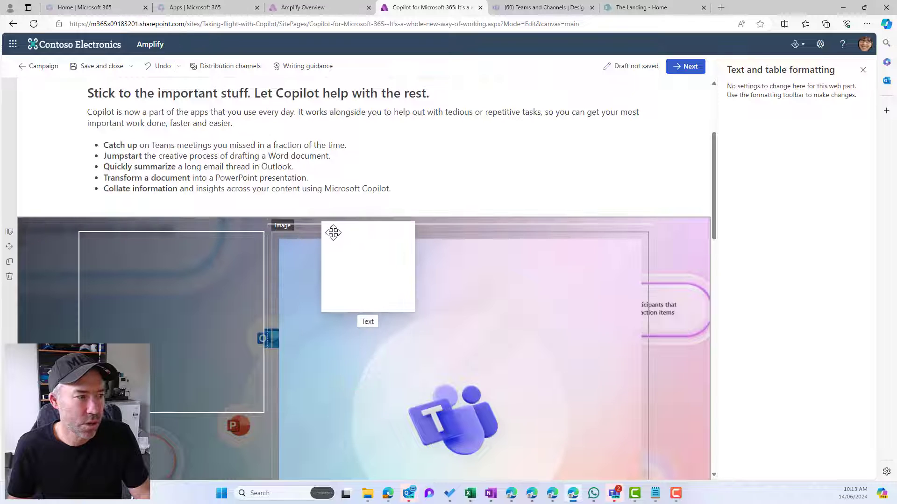
scroll(391, 368, "down", 2)
scroll(391, 367, "down", 3)
left_click(358, 340)
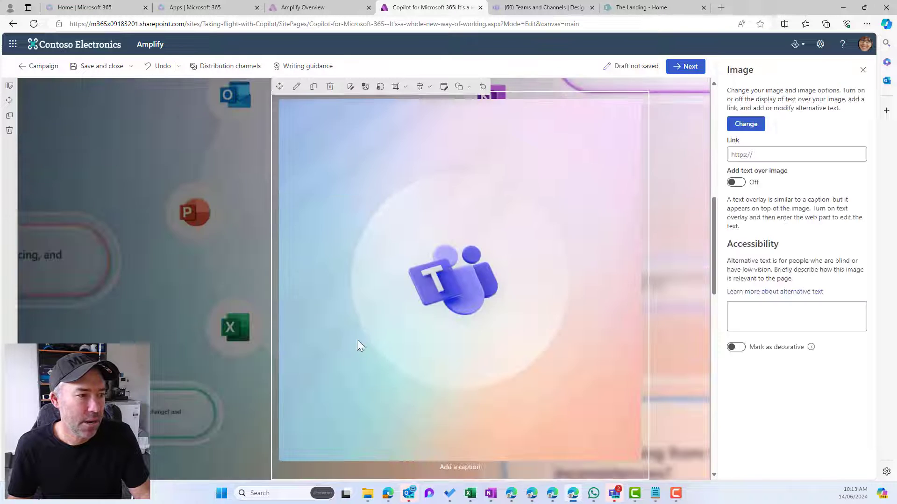
scroll(290, 246, "up", 2)
left_click_drag(277, 176, 178, 169)
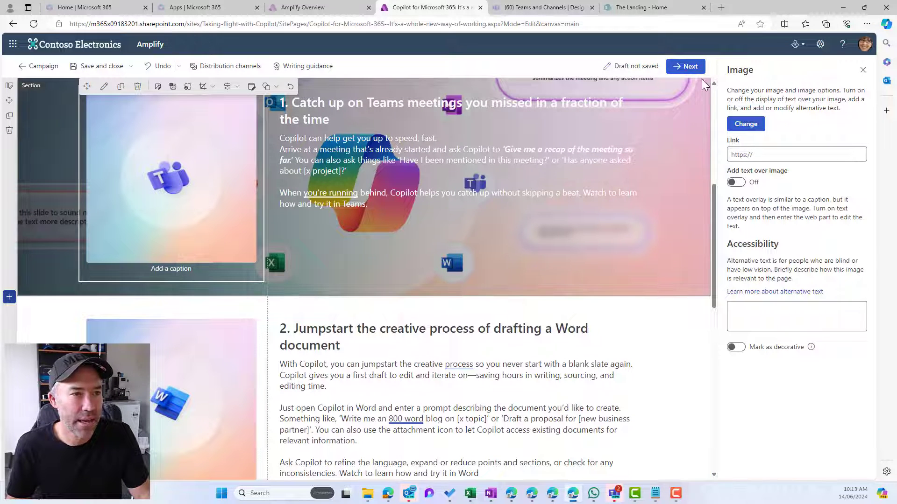
Proceed to the Outlook preview and check the order of pictures and text in every section down to the last.
left_click(687, 66)
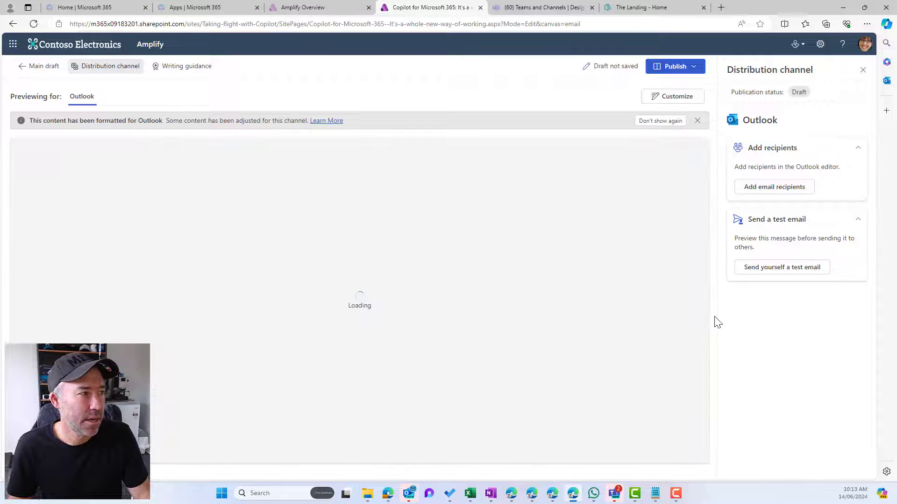
scroll(598, 284, "down", 9)
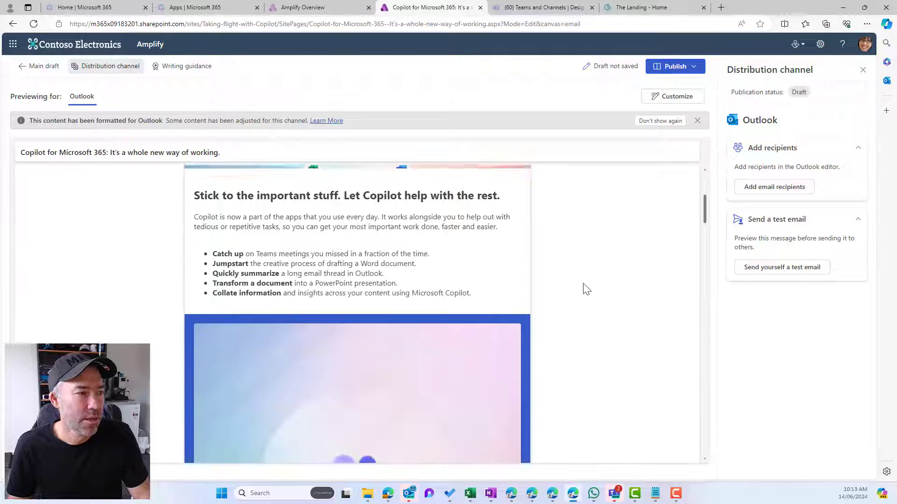
scroll(587, 289, "down", 10)
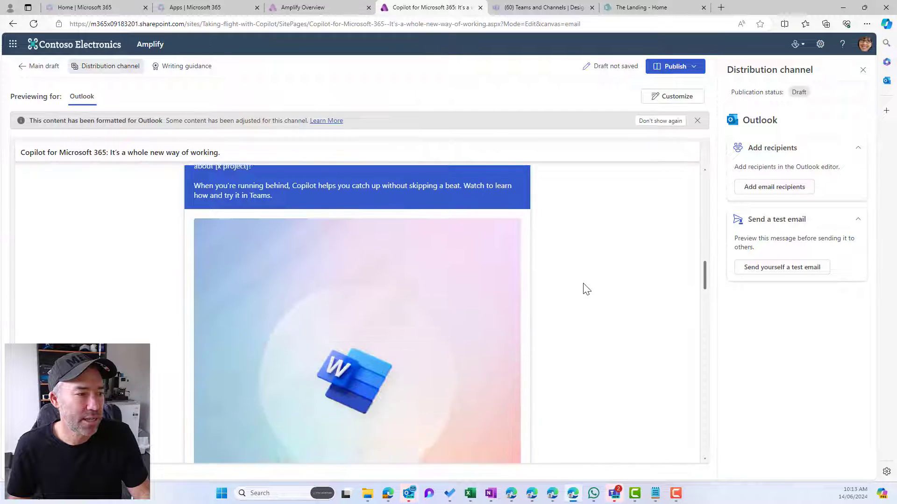
scroll(587, 290, "down", 10)
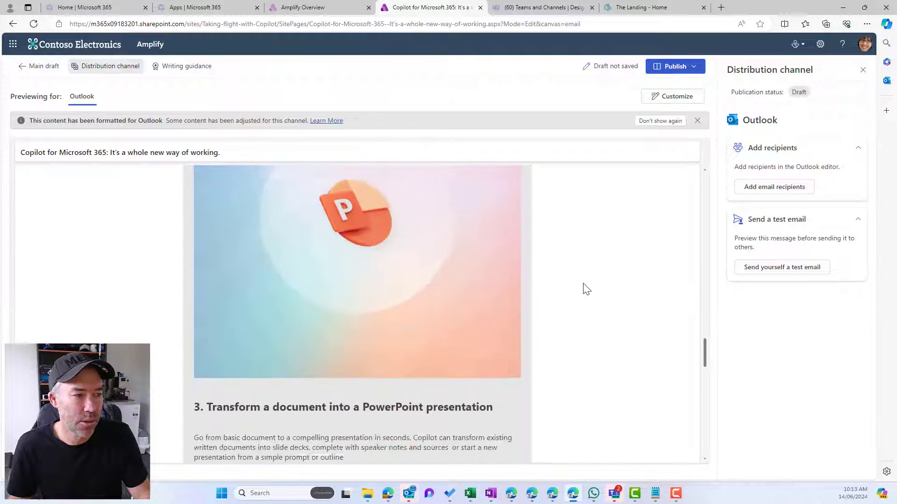
scroll(586, 289, "down", 5)
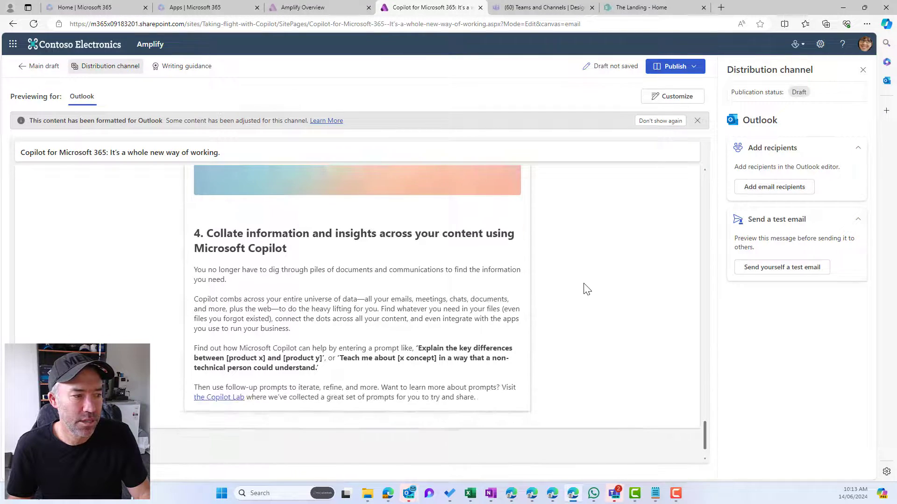
scroll(587, 290, "up", 7)
scroll(587, 290, "up", 10)
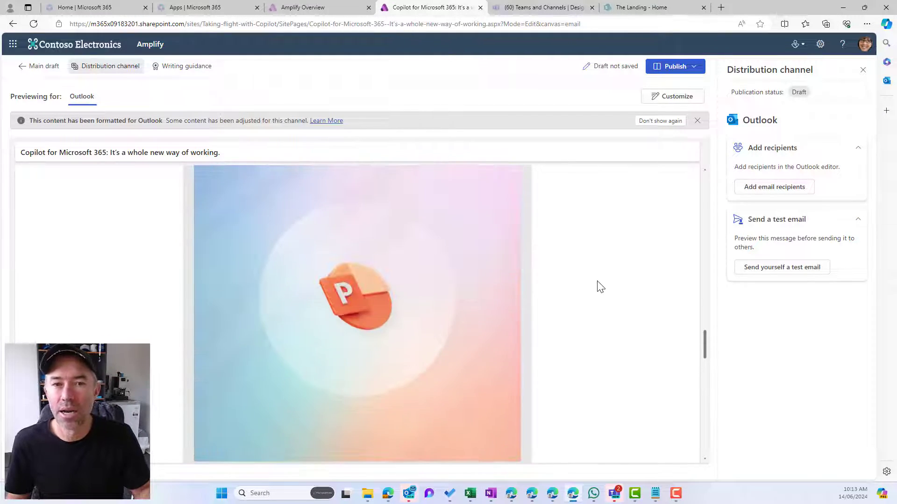
scroll(600, 286, "up", 10)
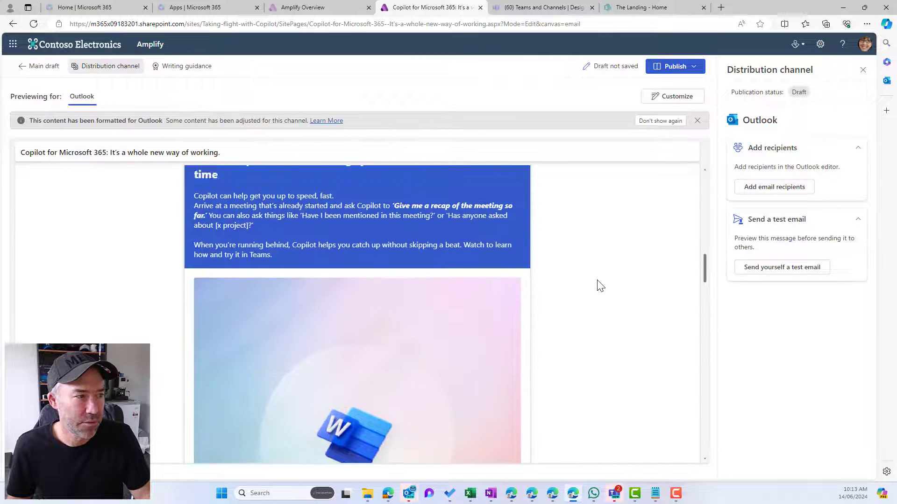
scroll(601, 284, "up", 3)
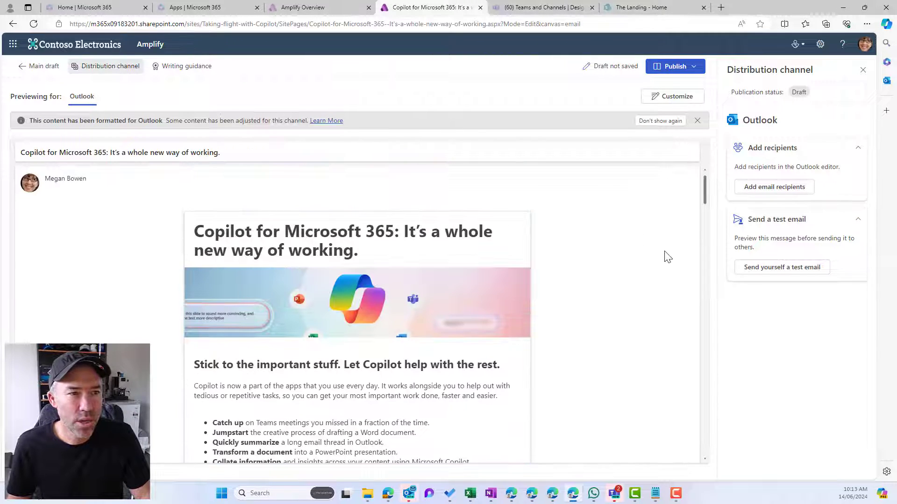
Send yourself a test email of the publication and open the Outlook inbox to check for it.
left_click(773, 273)
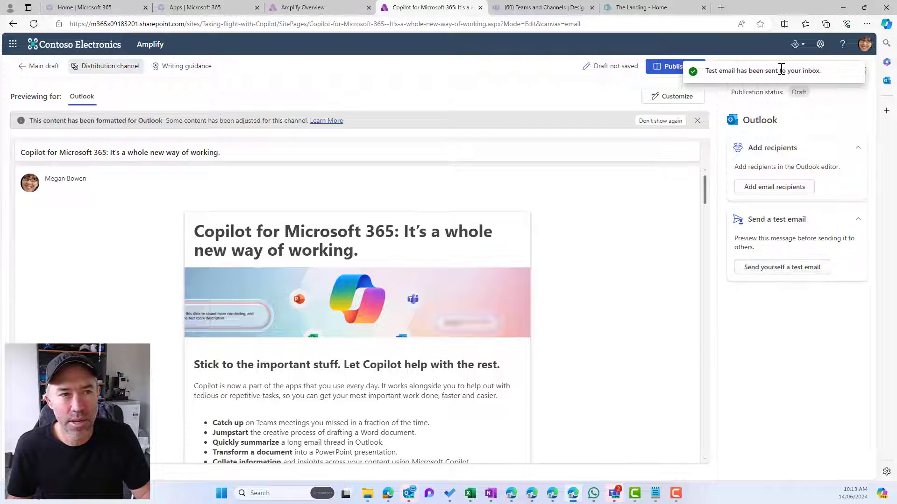
left_click(87, 8)
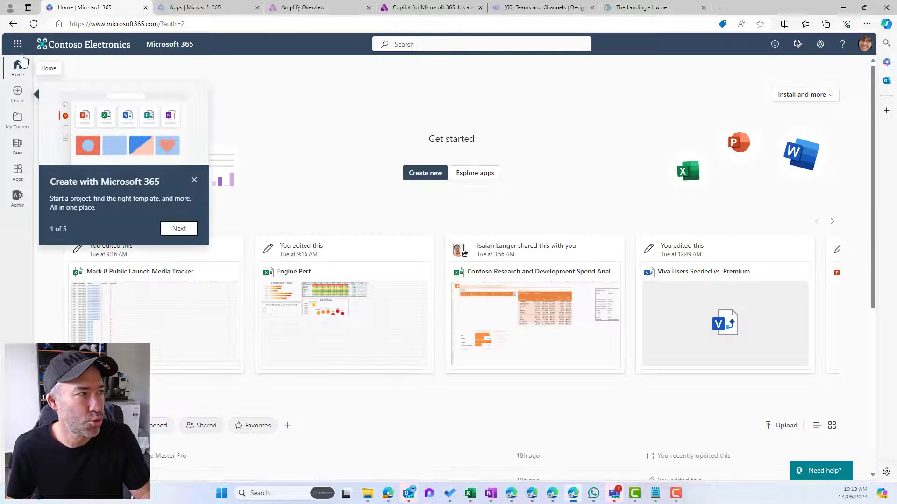
left_click(17, 46)
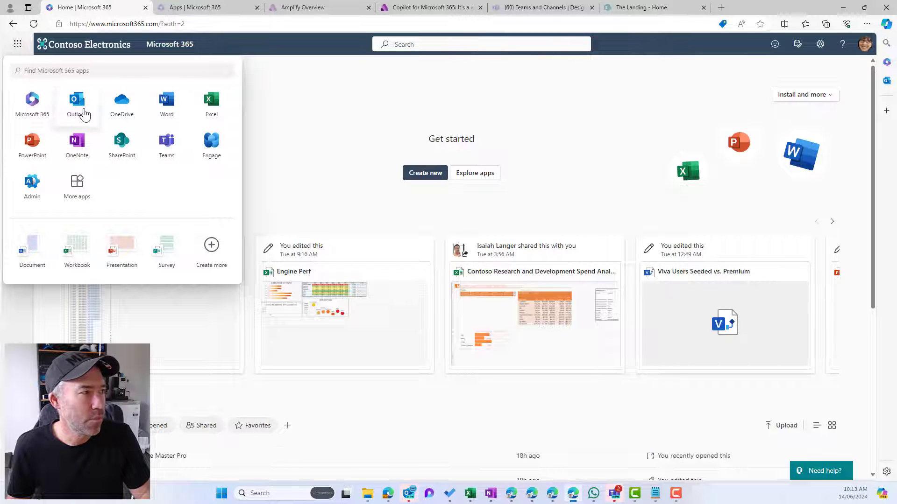
left_click(96, 112)
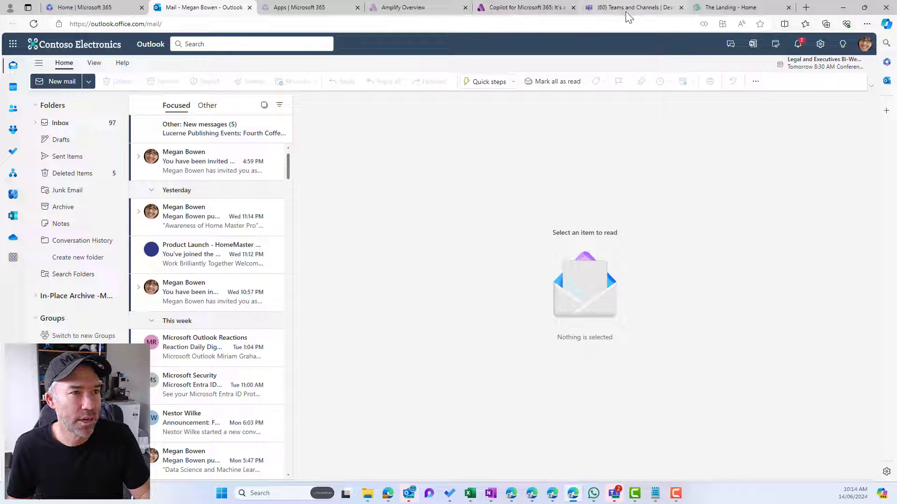
Return to the publication in Amplify and add All Company as the recipient of the Outlook message.
left_click(518, 11)
left_click(688, 68)
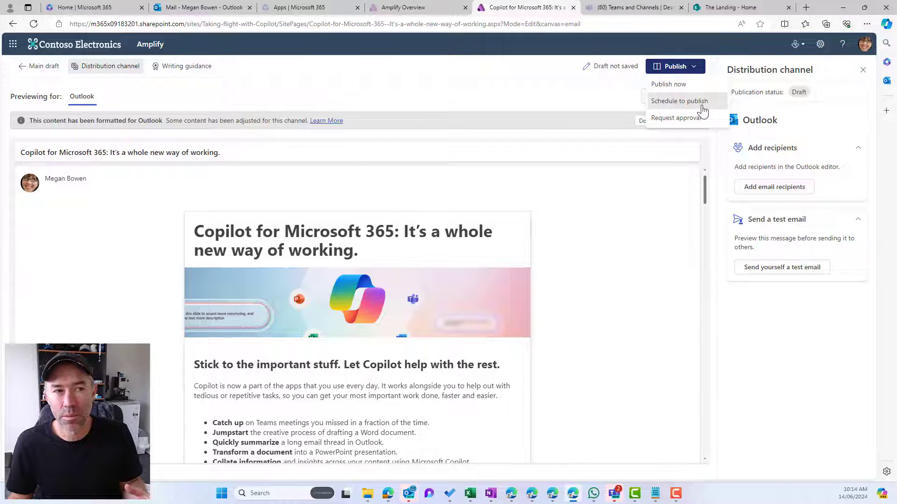
left_click(764, 188)
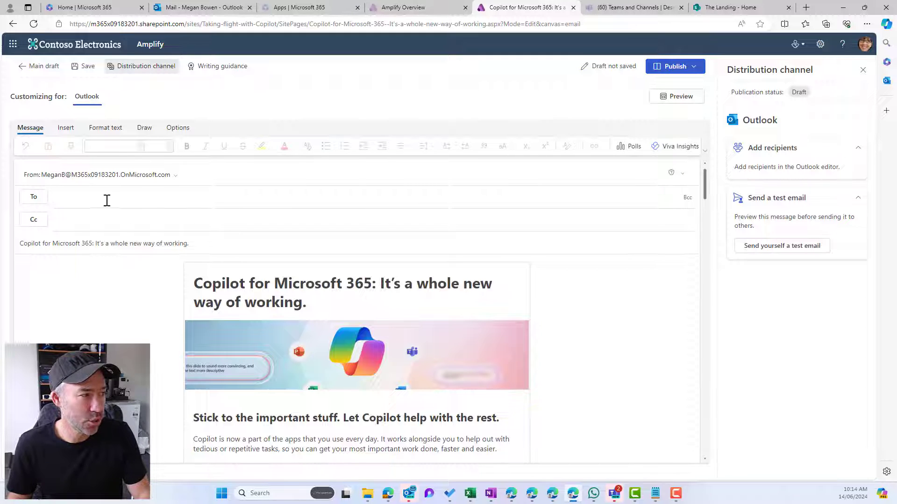
type("all")
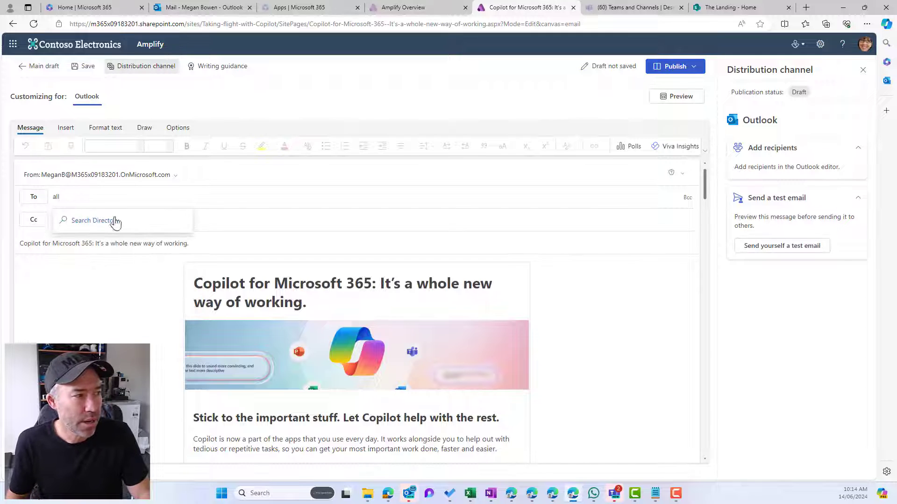
left_click(112, 224)
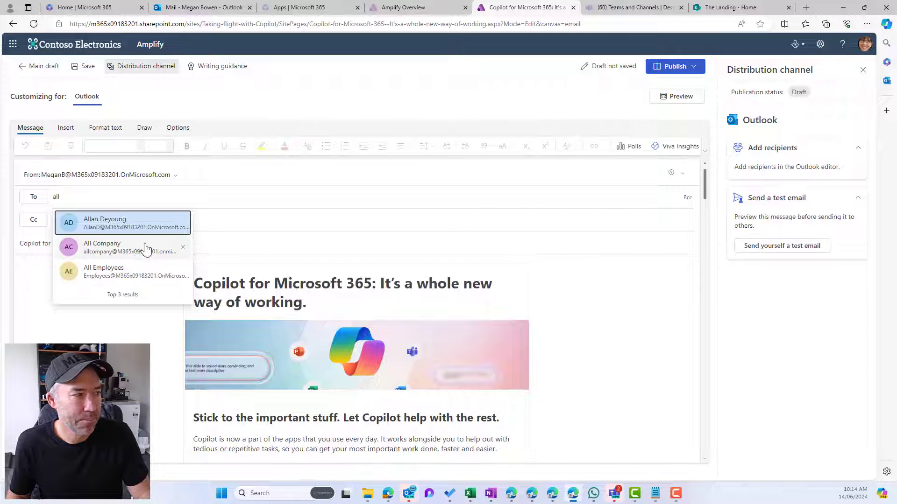
left_click(132, 253)
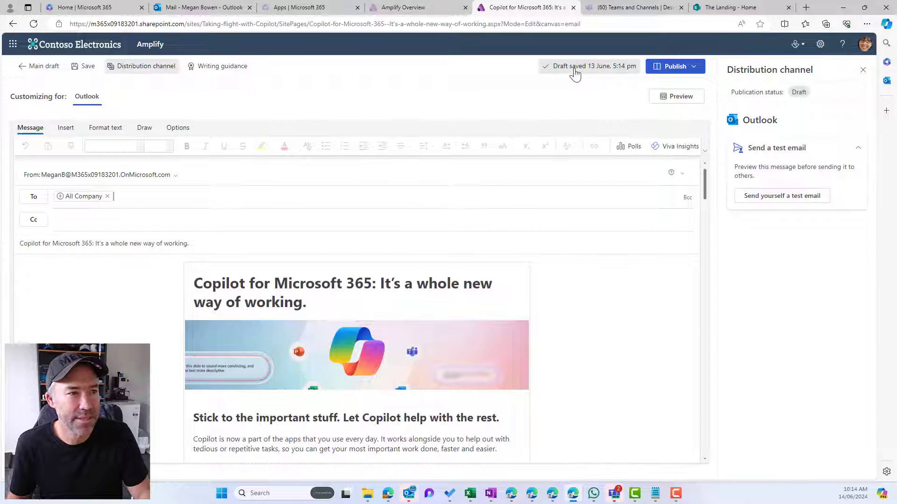
Return to the publication's main draft, then save and close it.
left_click(22, 67)
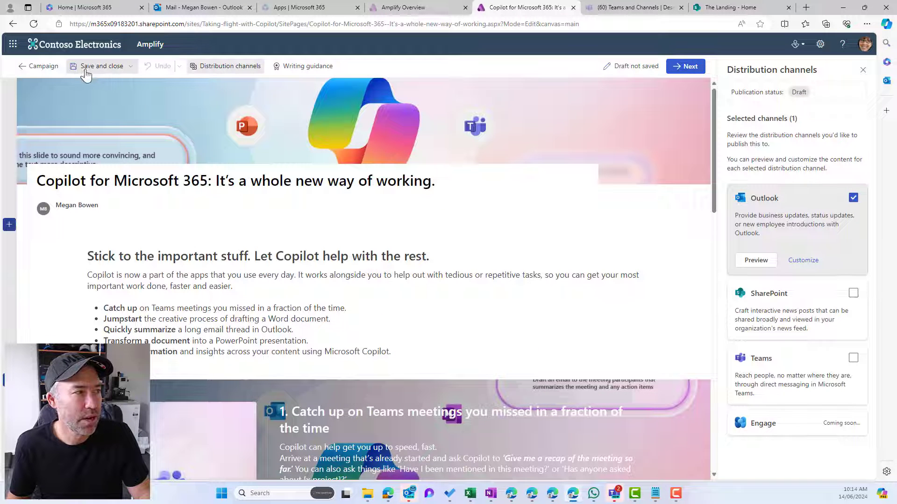
left_click(83, 69)
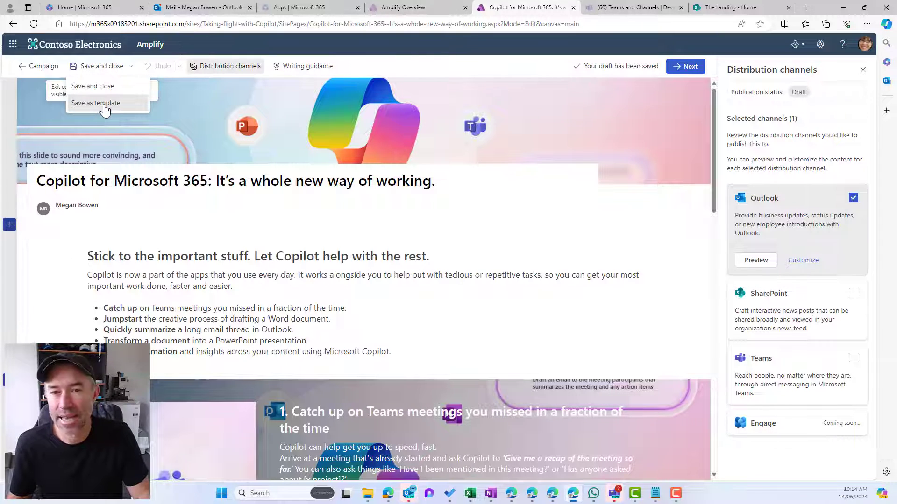
left_click(103, 100)
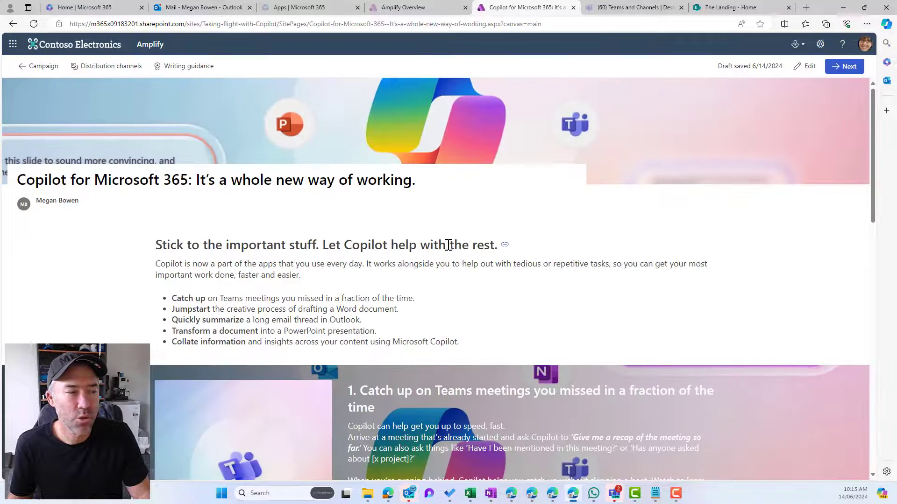
Go back to the campaign and go through the Amplify welcome introduction to its end.
left_click(41, 65)
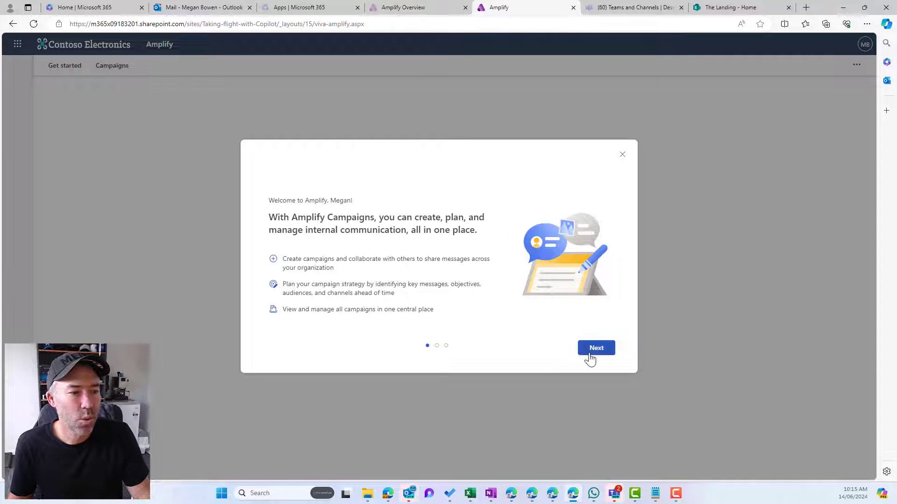
left_click(592, 354)
left_click(592, 354)
left_click(592, 354)
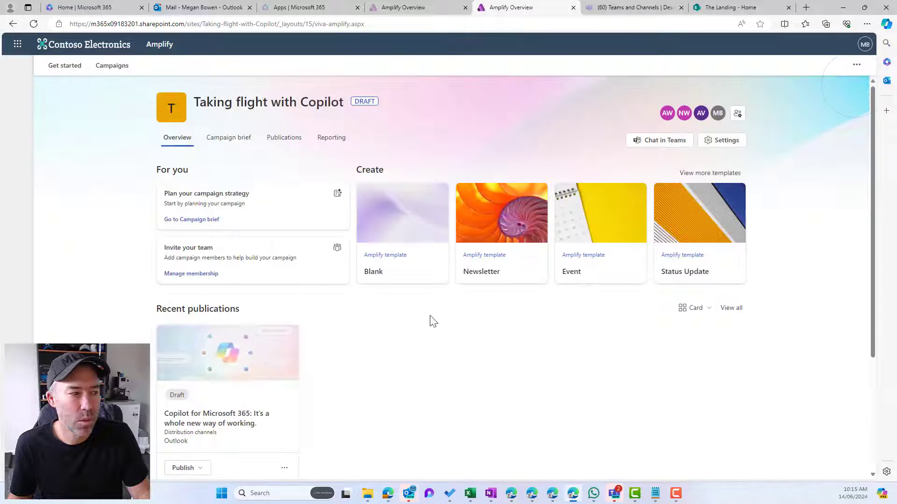
Open the full list of the campaign's publications from its overview and look through the drafts.
scroll(421, 327, "down", 2)
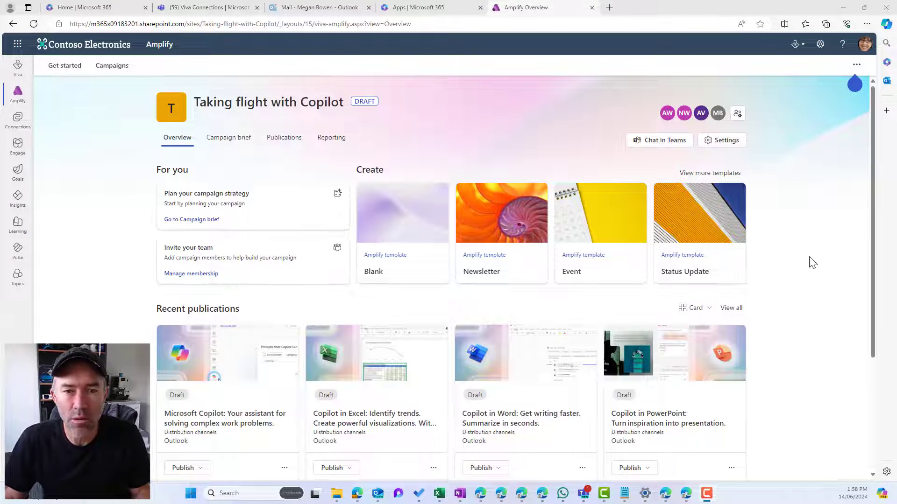
scroll(813, 264, "down", 1)
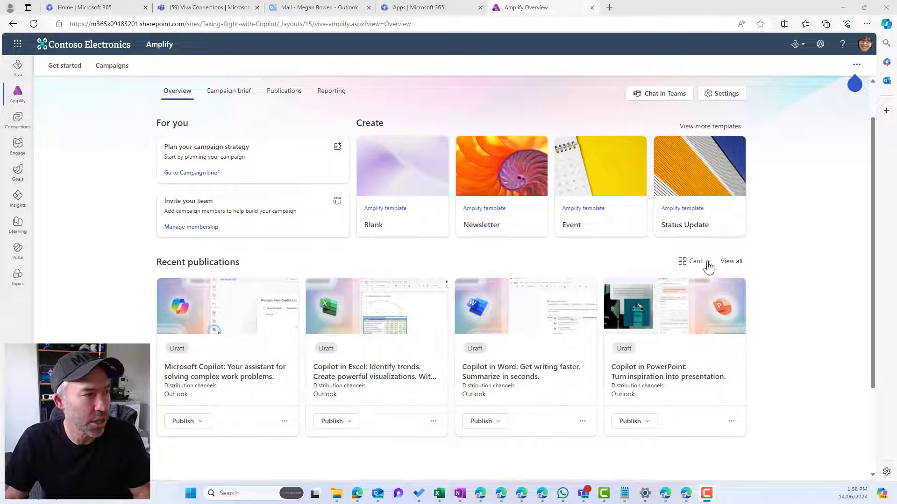
scroll(705, 267, "up", 1)
scroll(518, 306, "down", 1)
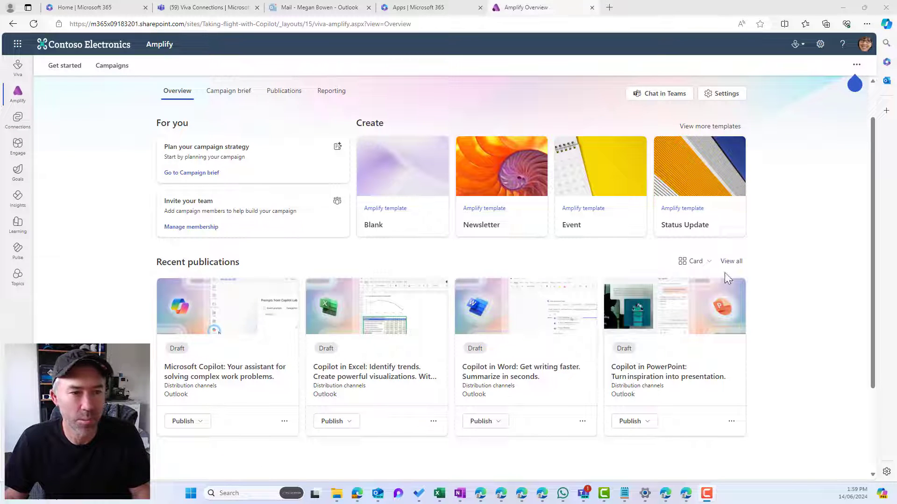
left_click(732, 261)
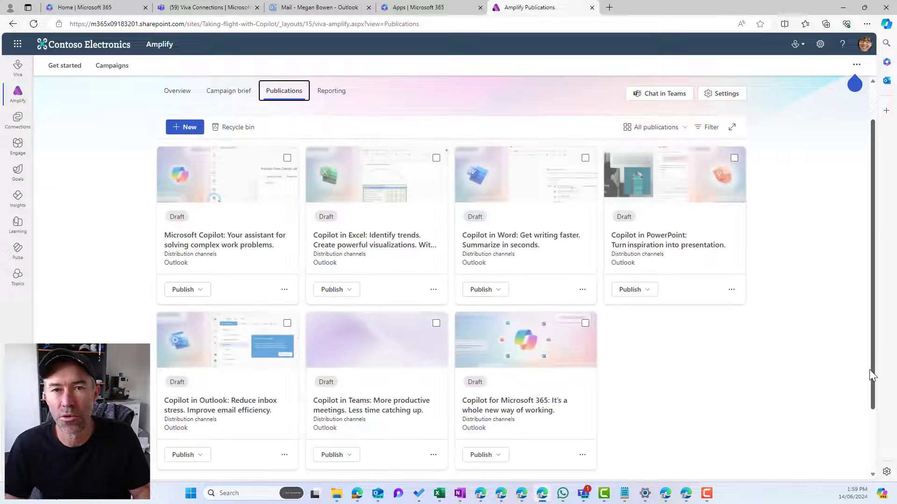
scroll(575, 315, "up", 1)
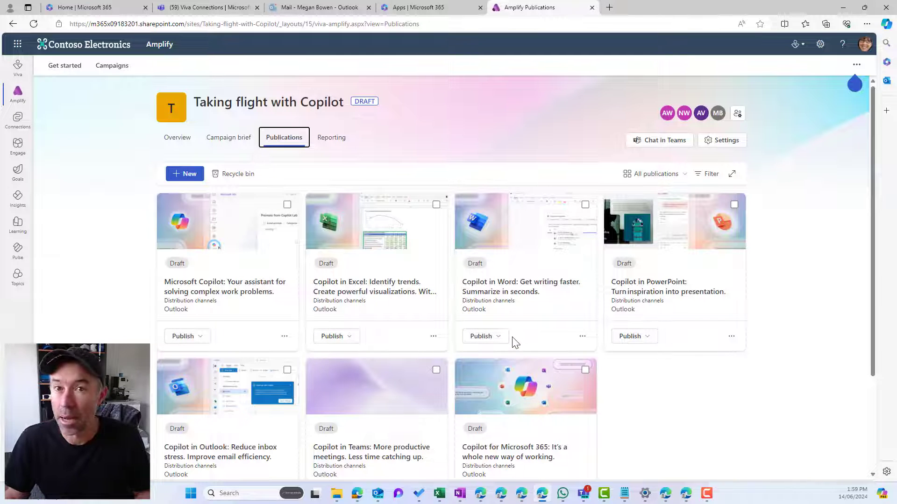
Start scheduling the "Copilot for Microsoft 365" publication and review the recipients in its publication summary before continuing.
scroll(449, 365, "down", 2)
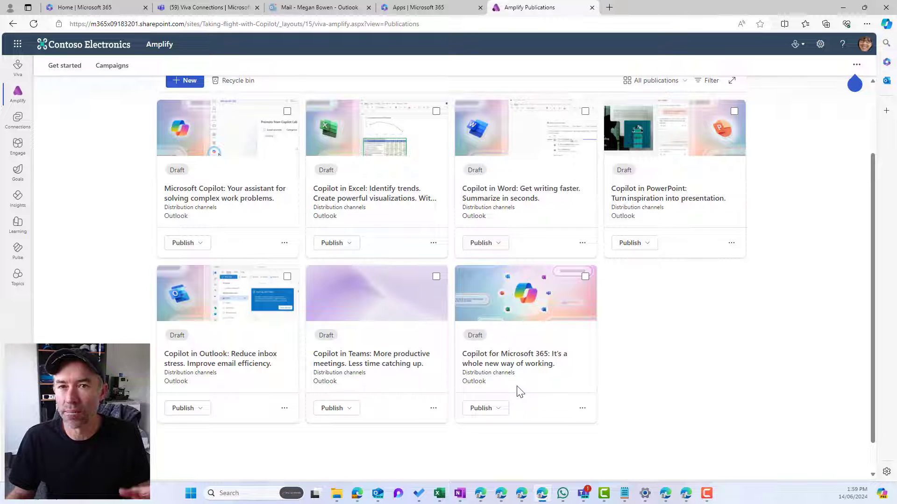
left_click(502, 413)
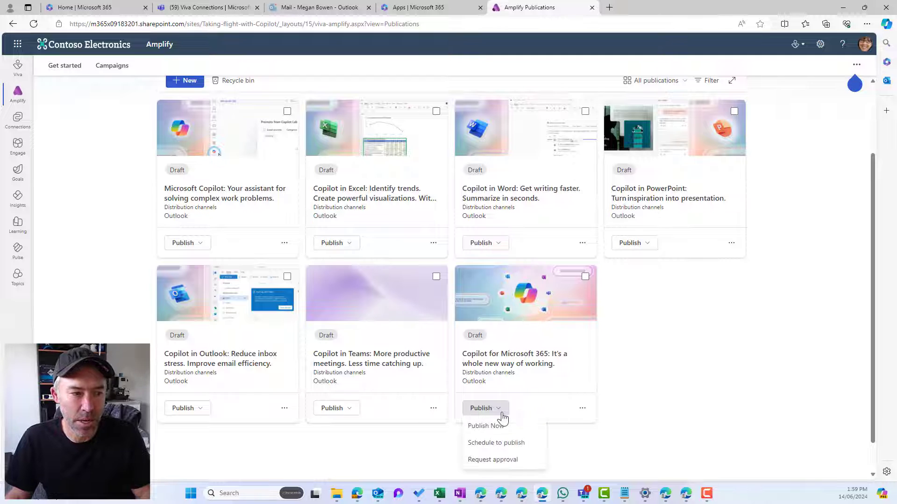
left_click(499, 443)
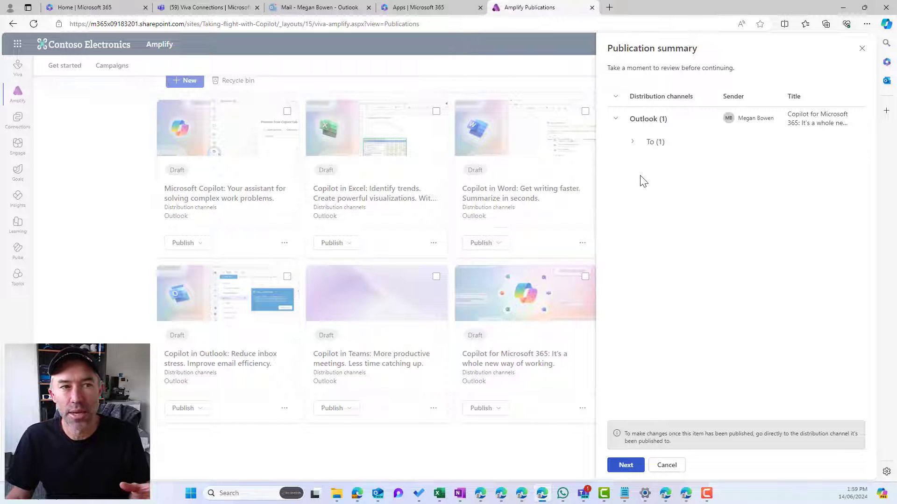
left_click(635, 142)
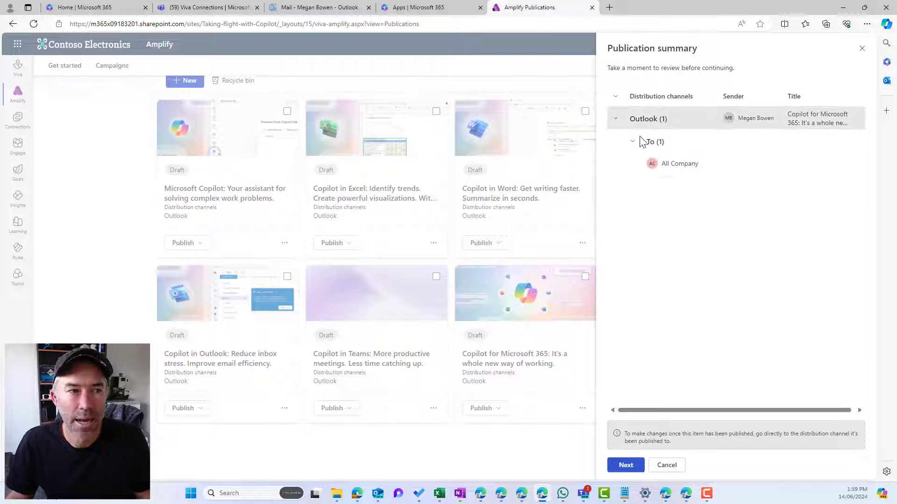
left_click(626, 466)
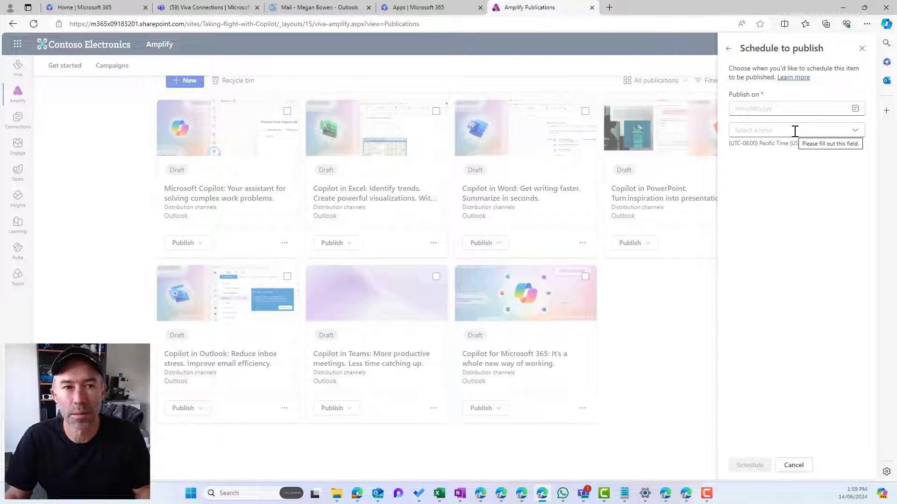
Schedule the "Copilot for Microsoft 365" publication for Jun 18, 2024 at 9:30 am.
left_click(854, 110)
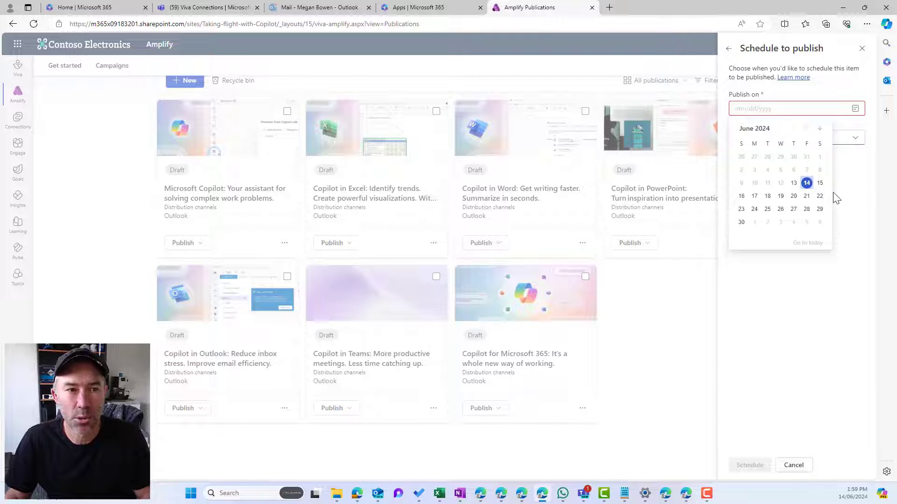
left_click(768, 195)
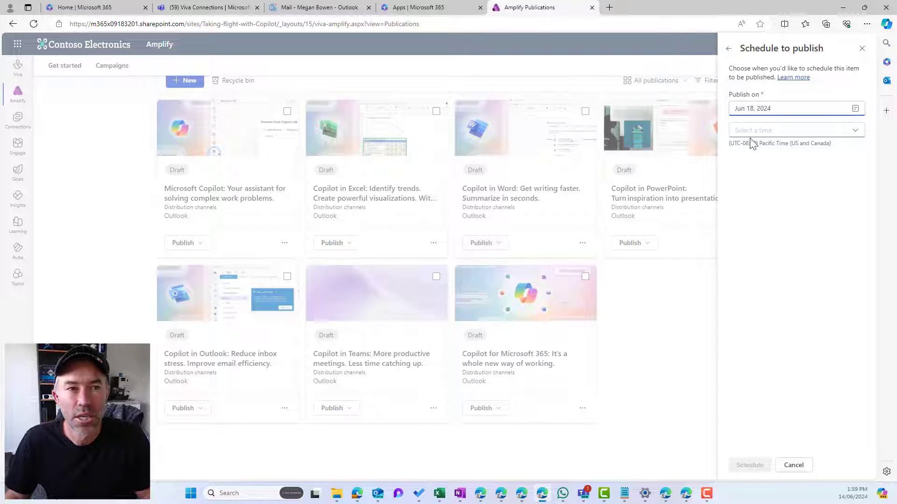
left_click(814, 131)
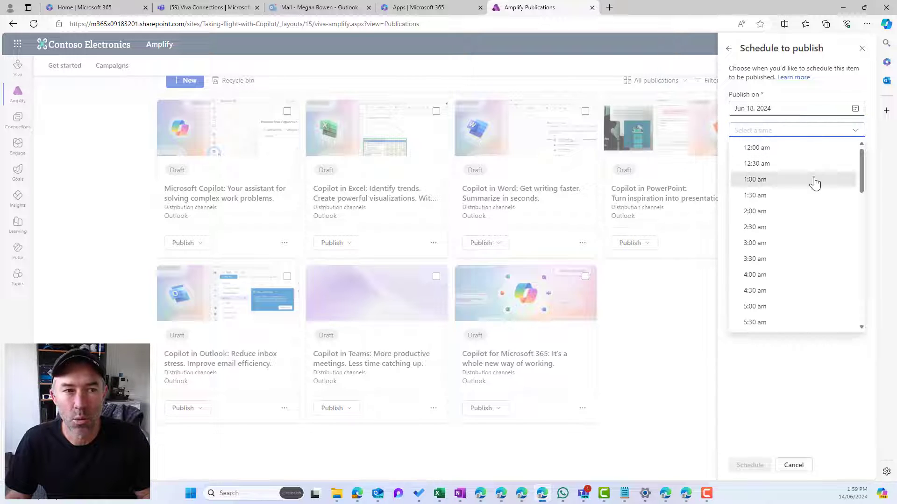
left_click_drag(859, 164, 855, 221)
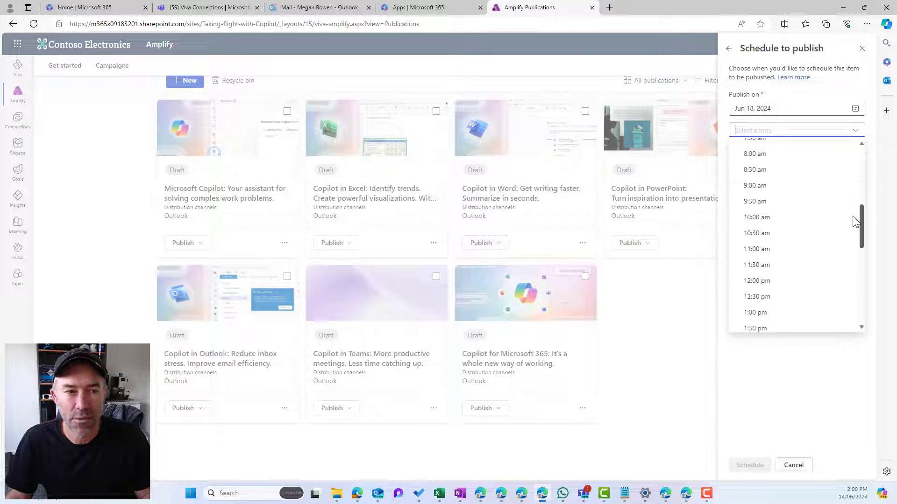
left_click(760, 204)
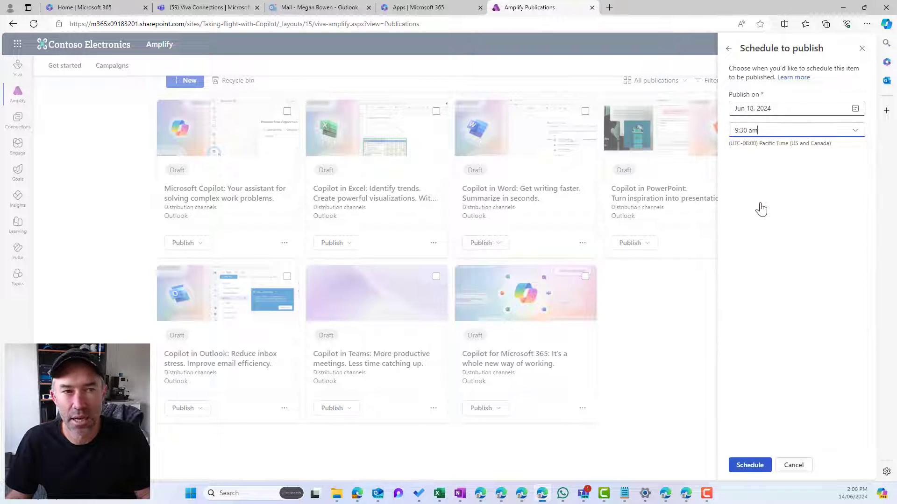
left_click(749, 466)
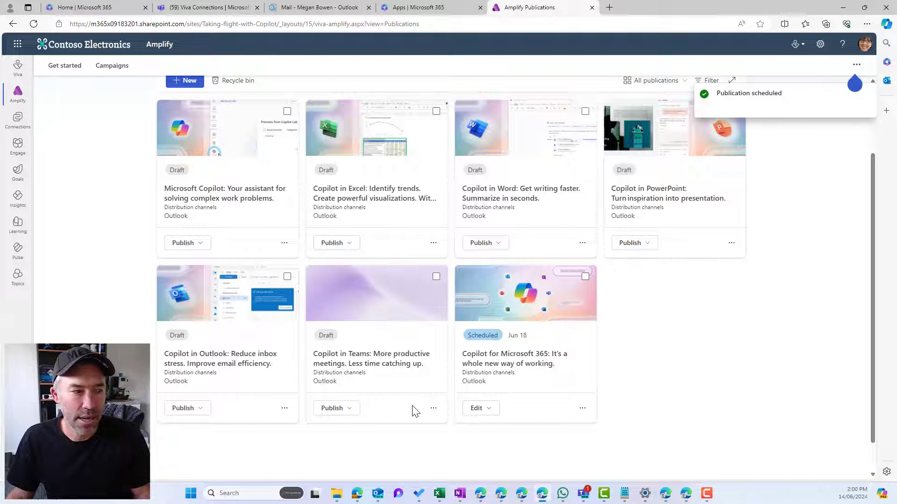
Try to schedule the "Copilot in Teams" publication from its card and view the requirements it is missing.
left_click(433, 409)
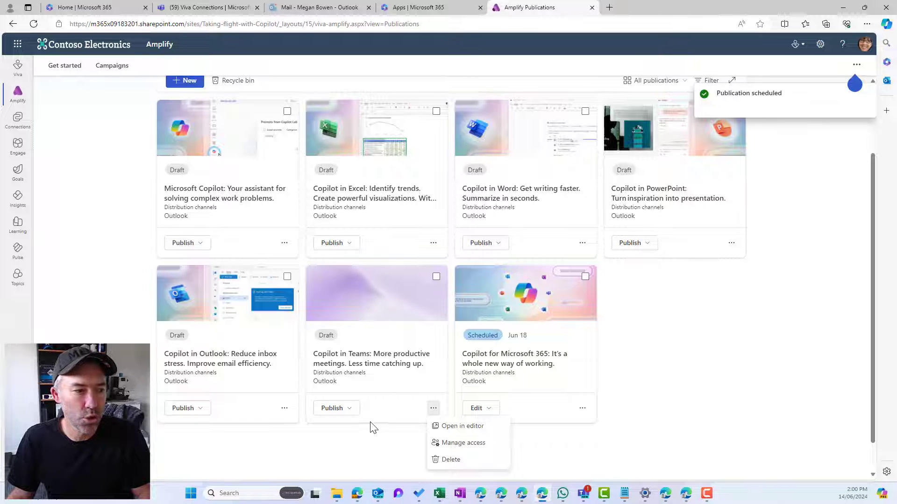
left_click(348, 409)
left_click(361, 443)
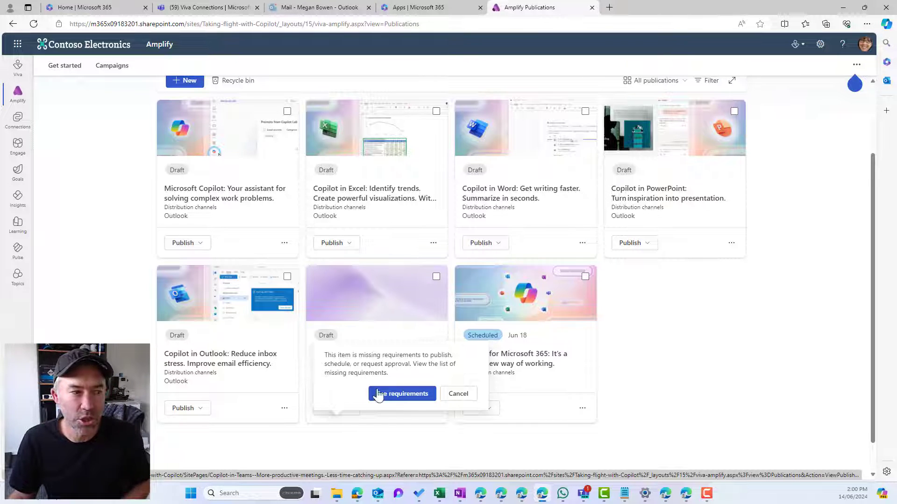
left_click(404, 396)
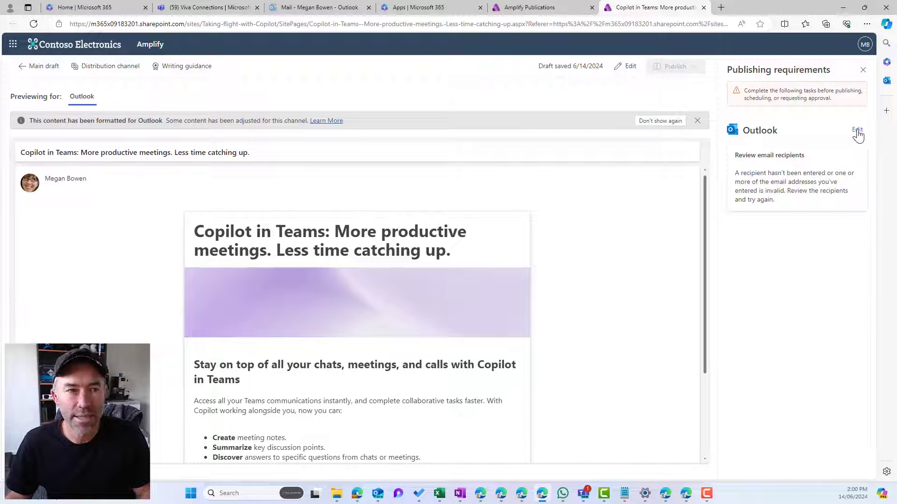
Edit the Outlook version of the Teams publication to add All Company as recipient, and save the draft.
left_click(858, 131)
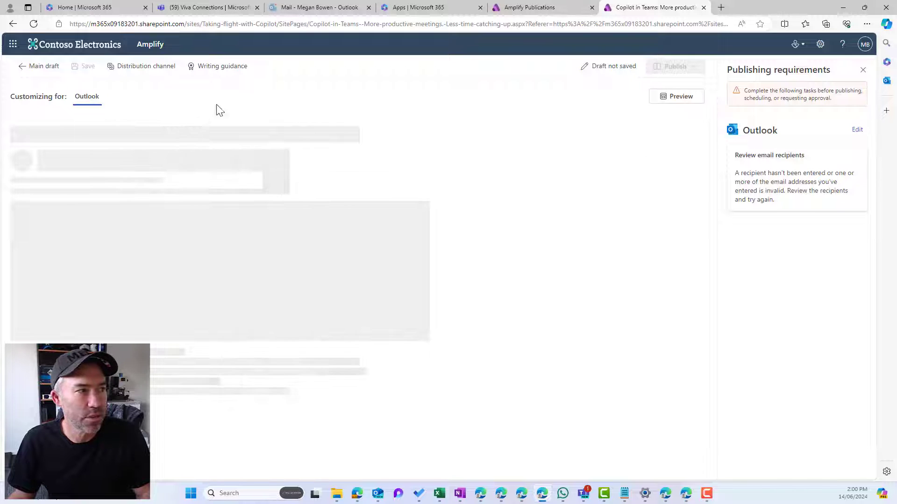
type("all")
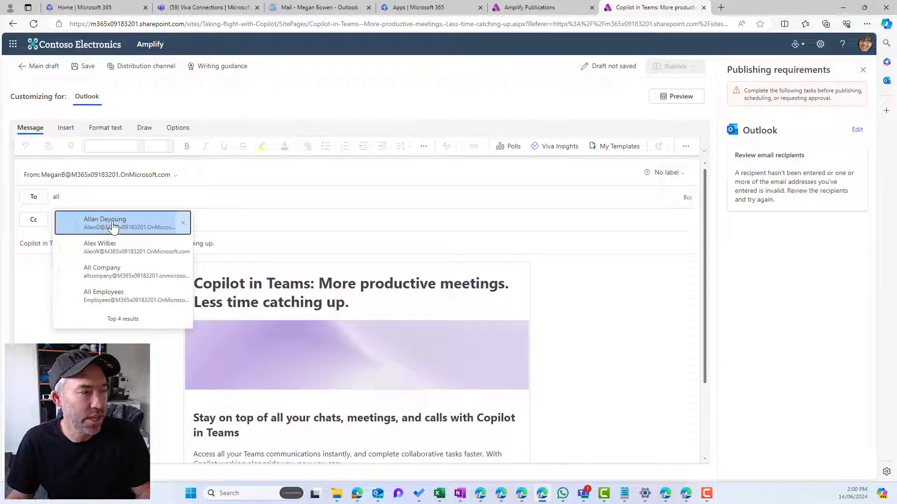
left_click(108, 273)
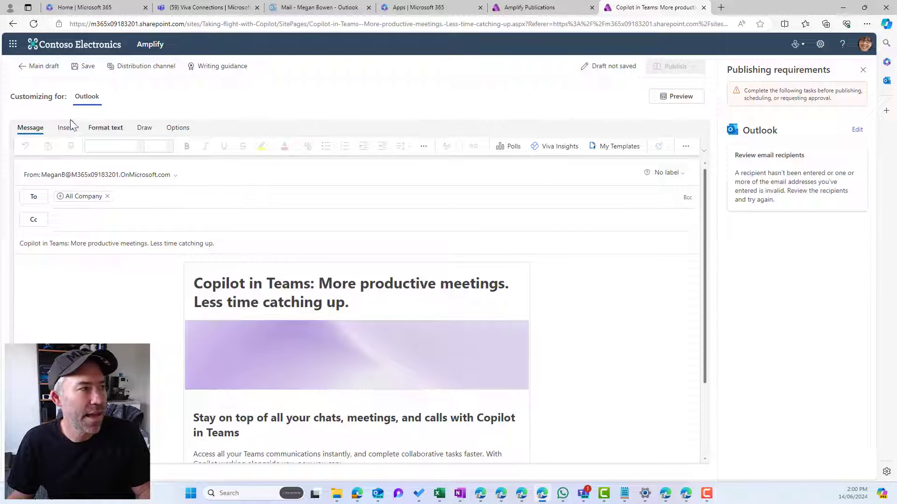
left_click(85, 66)
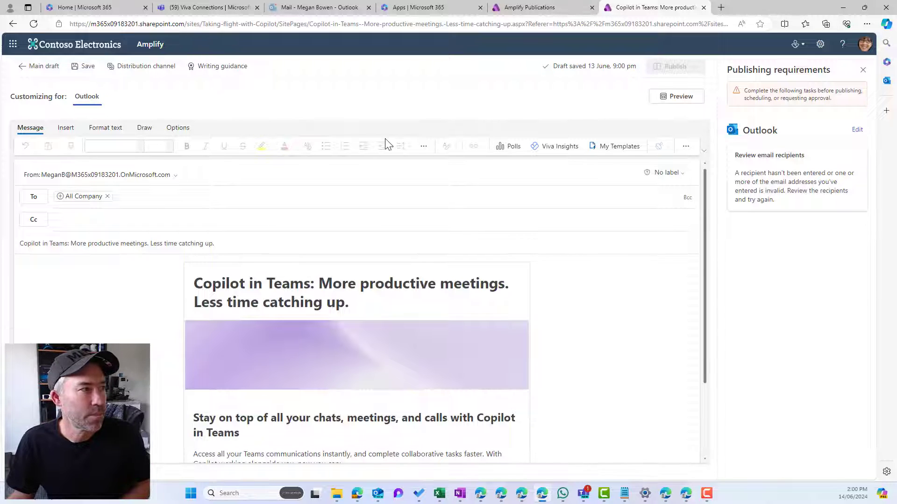
left_click(79, 70)
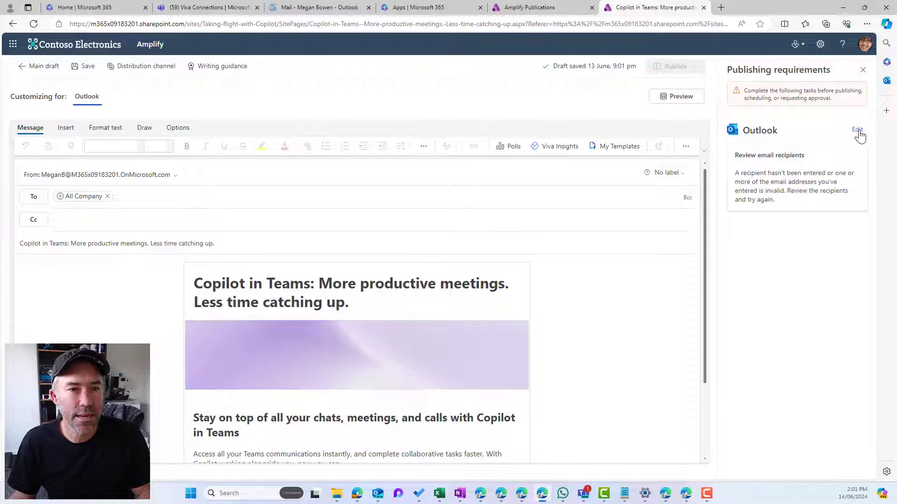
Reload the Teams publication, check the recipients in its immediate-publish summary, and cancel publishing.
left_click(34, 24)
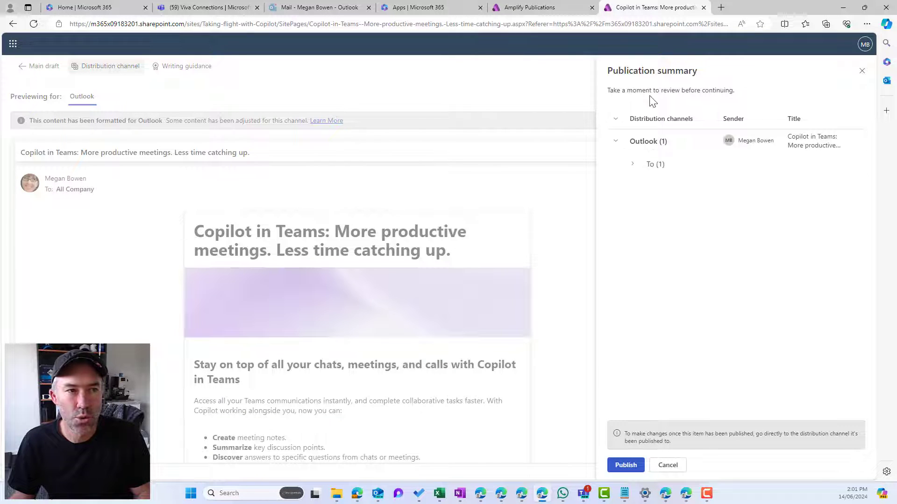
left_click(631, 164)
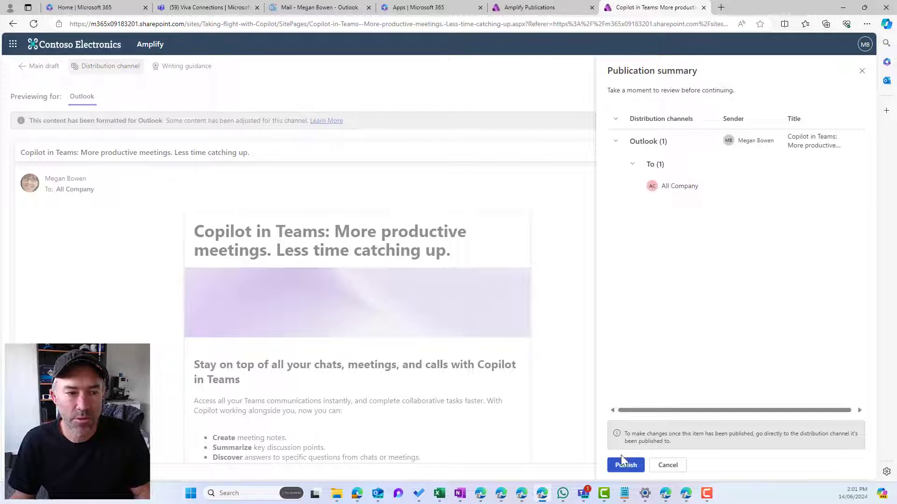
left_click(659, 468)
Schedule the "Copilot in Teams" publication for Jun 25, 2024 at 9:30 am.
left_click(694, 68)
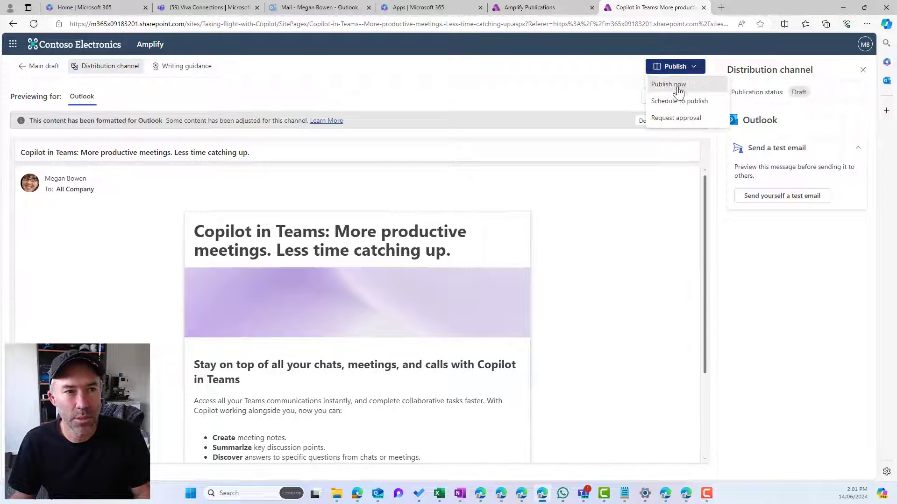
left_click(676, 100)
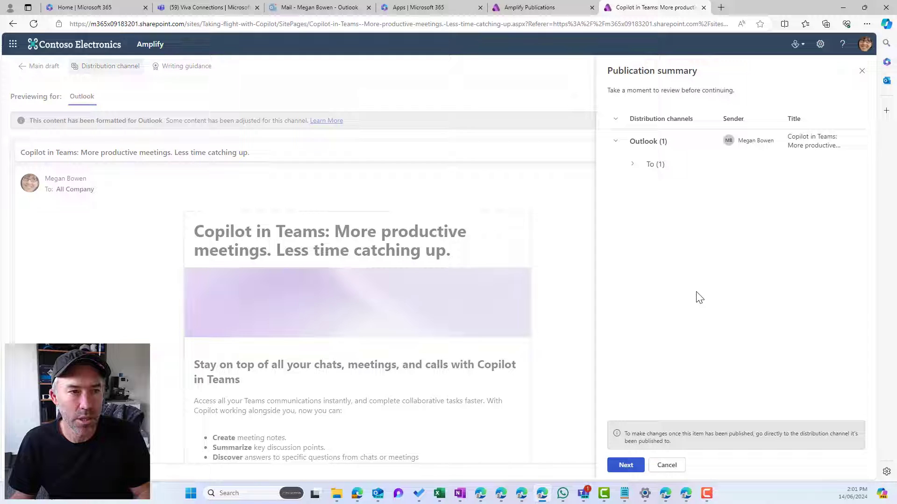
left_click(625, 466)
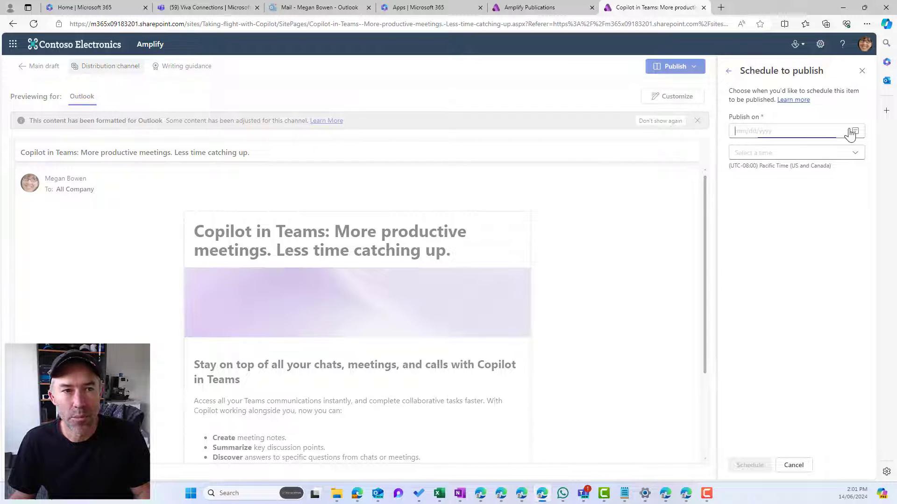
left_click(851, 133)
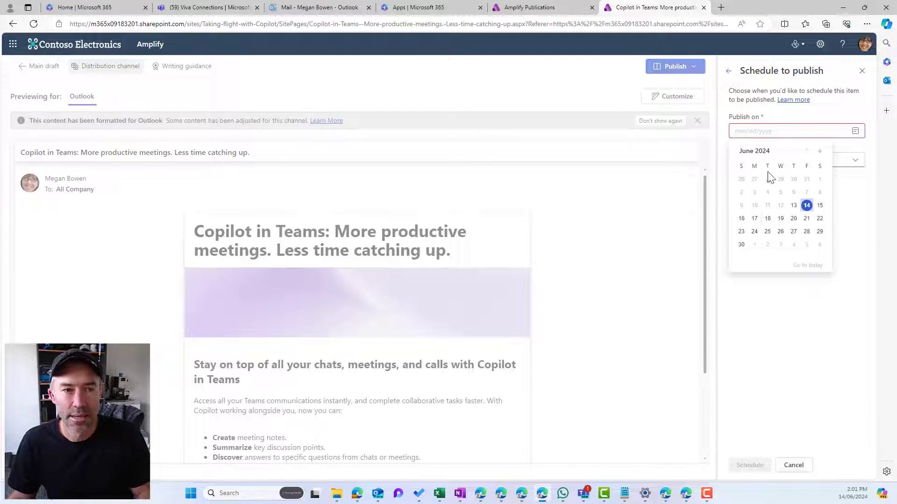
left_click(767, 231)
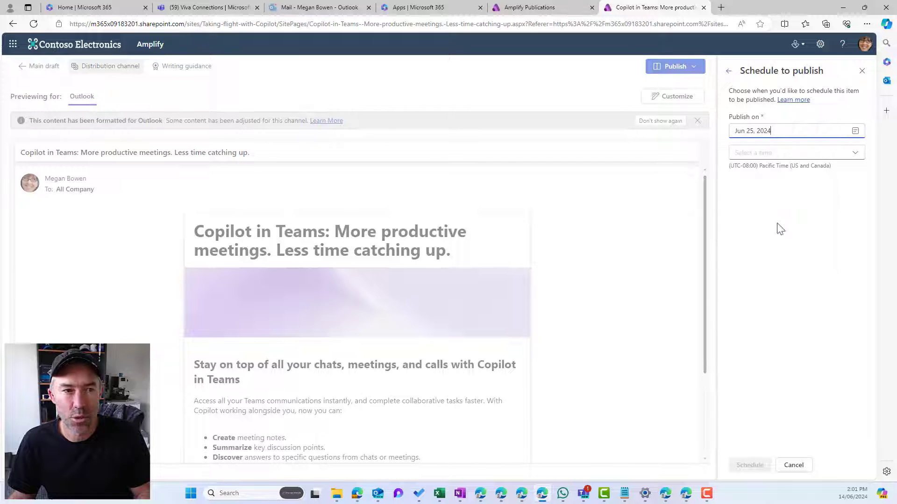
left_click(856, 160)
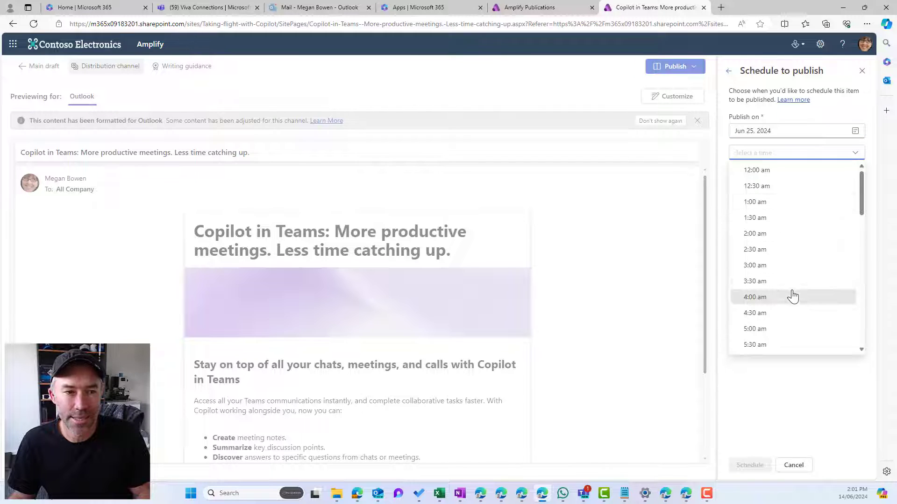
scroll(793, 294, "down", 3)
left_click(771, 332)
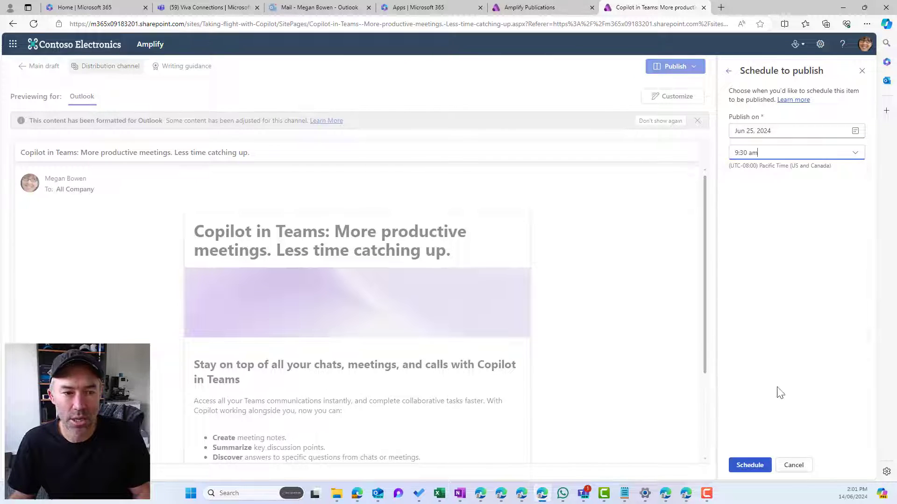
left_click(761, 465)
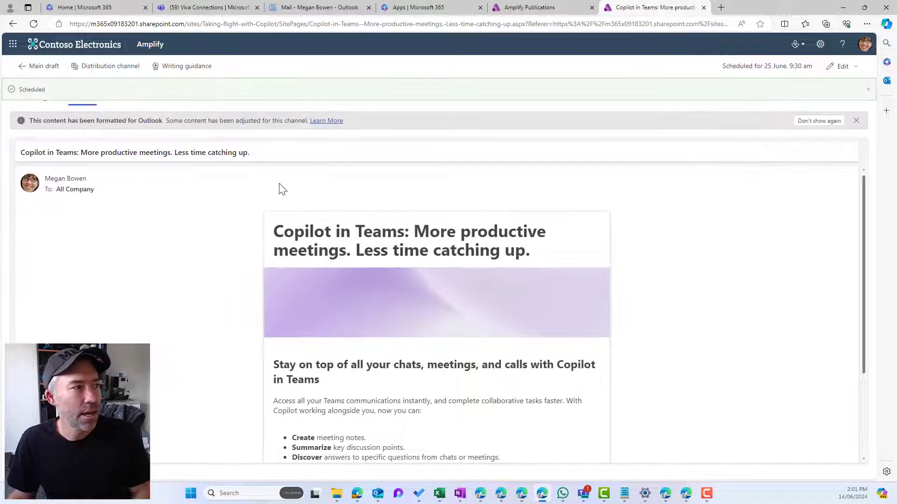
Return through the main draft to the campaign overview and open the full list of publications.
left_click(38, 70)
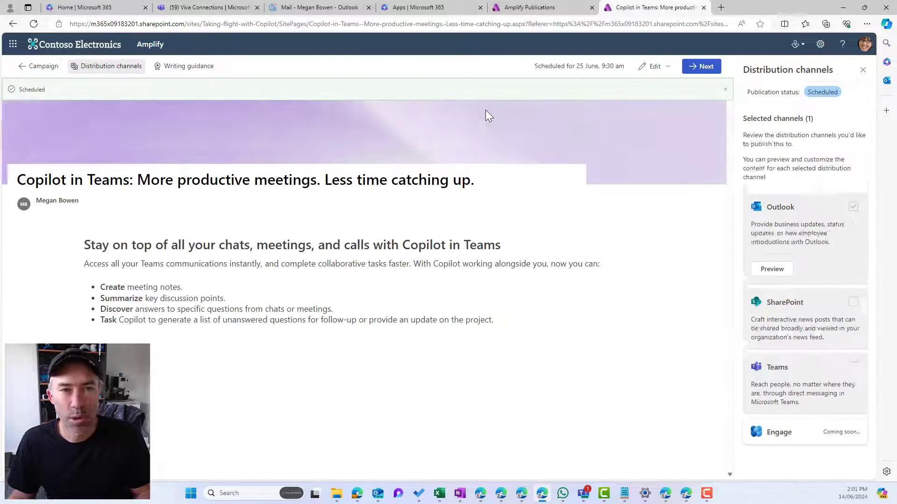
left_click(52, 64)
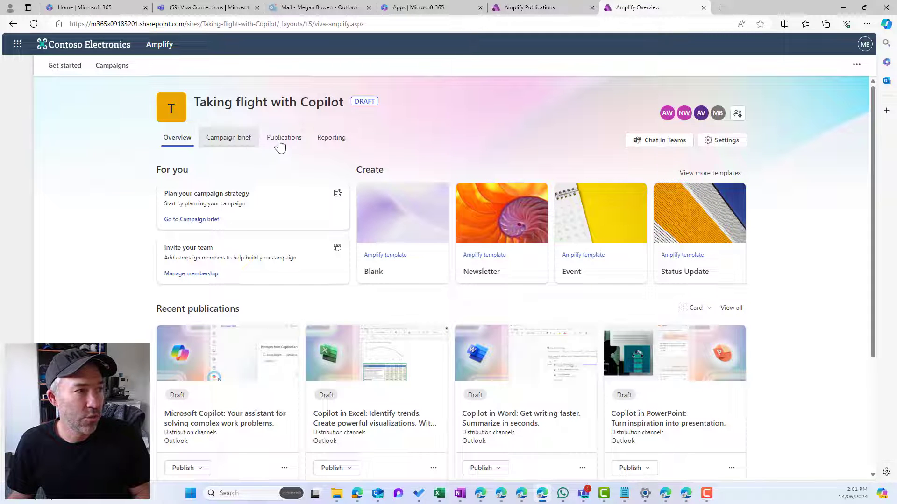
left_click(731, 308)
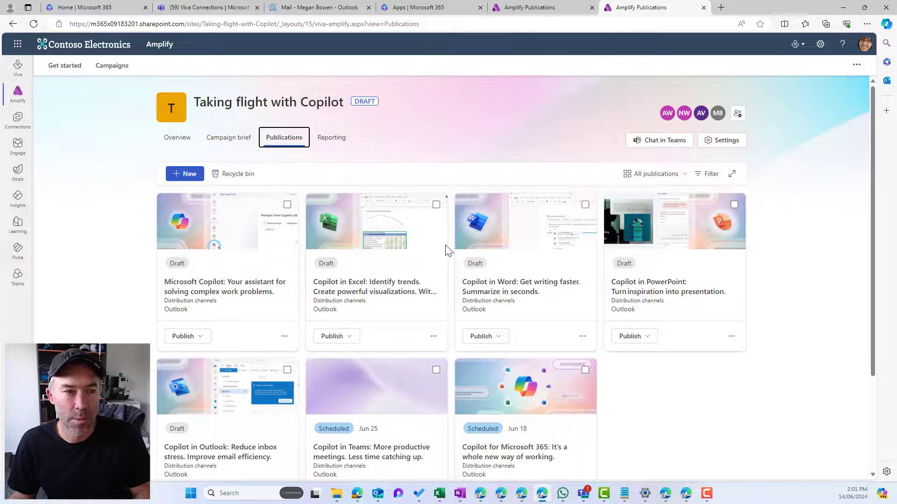
Look through the campaign's publication list to check each publication's status and scheduled date.
scroll(448, 250, "down", 1)
scroll(488, 304, "down", 2)
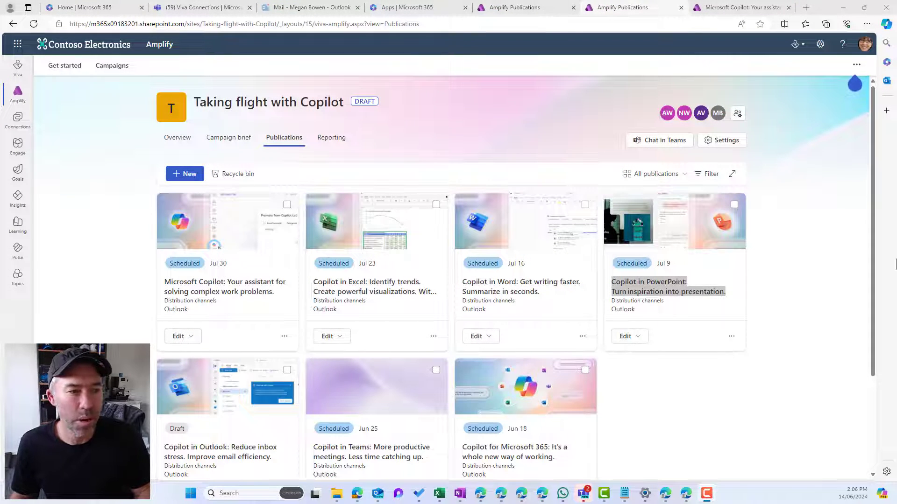
scroll(730, 295, "down", 1)
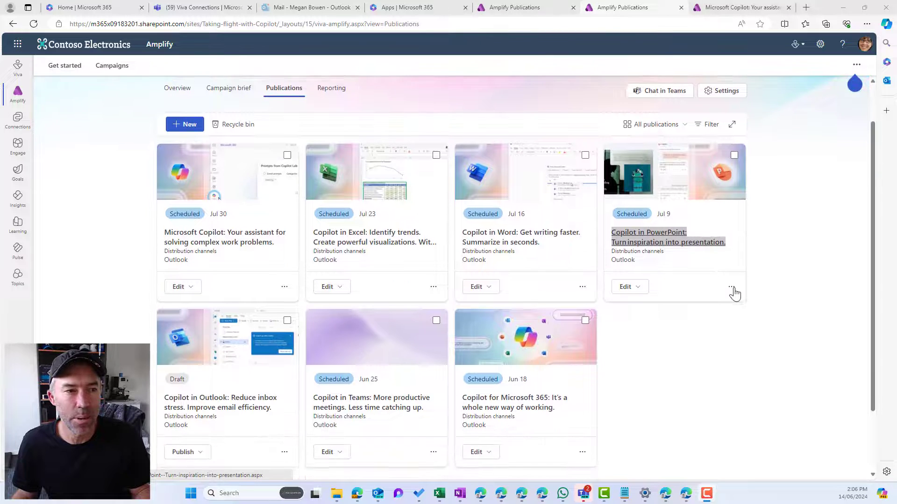
scroll(724, 304, "down", 1)
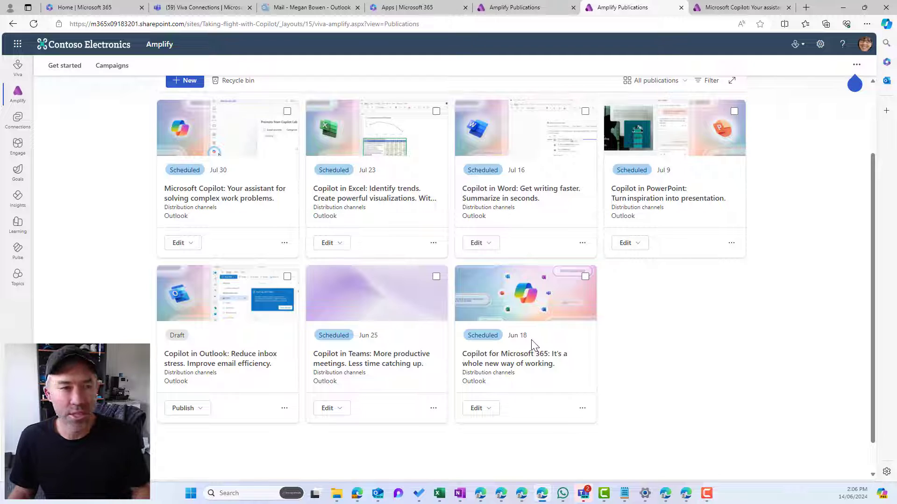
scroll(653, 286, "up", 2)
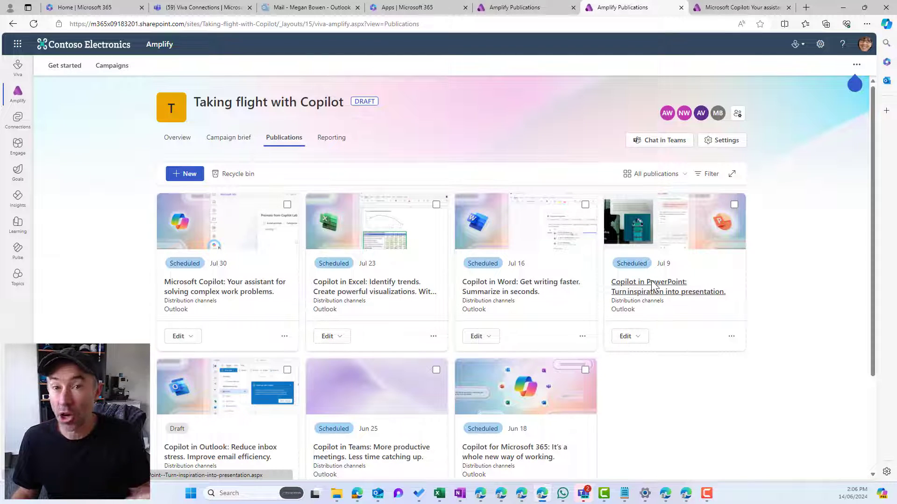
scroll(652, 285, "down", 2)
scroll(653, 285, "up", 2)
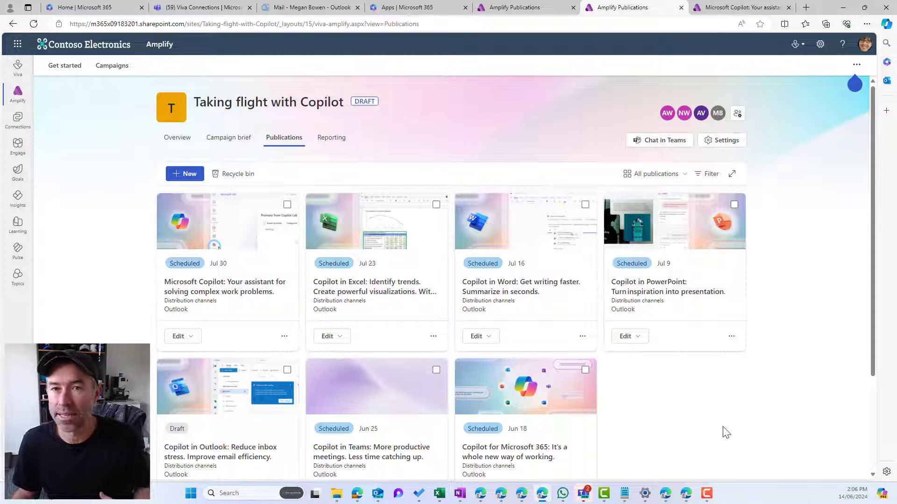
View the campaign's reach and engagement reporting, then open the campaign brief.
left_click(338, 142)
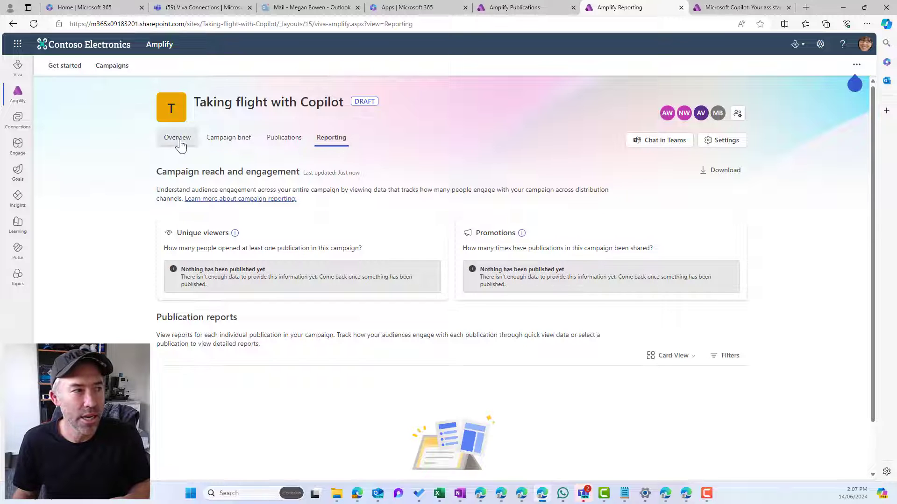
left_click(214, 143)
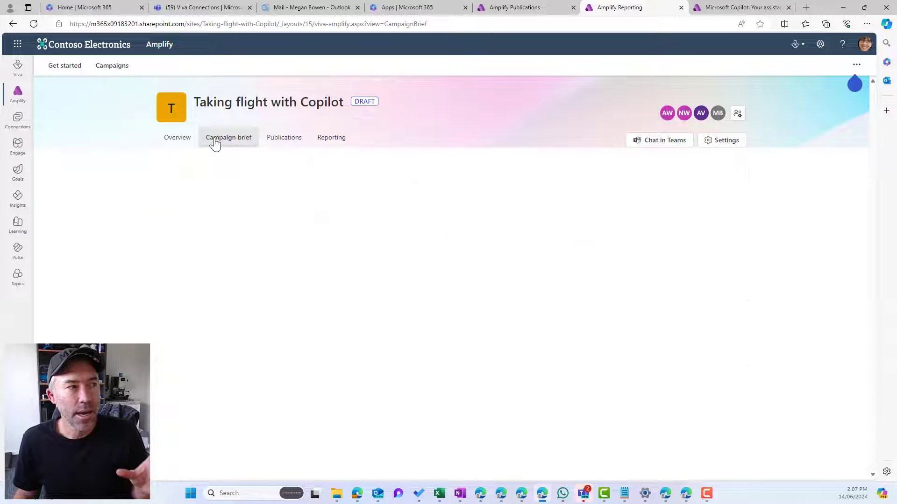